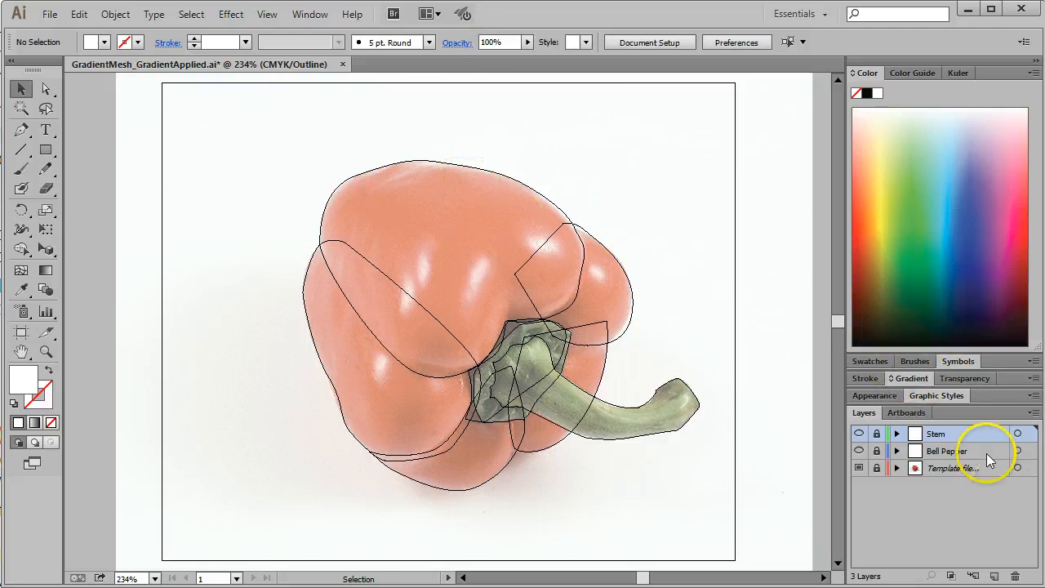
Step: Look through the paths contained in the Bell Pepper and Stem layers
left_click(896, 451)
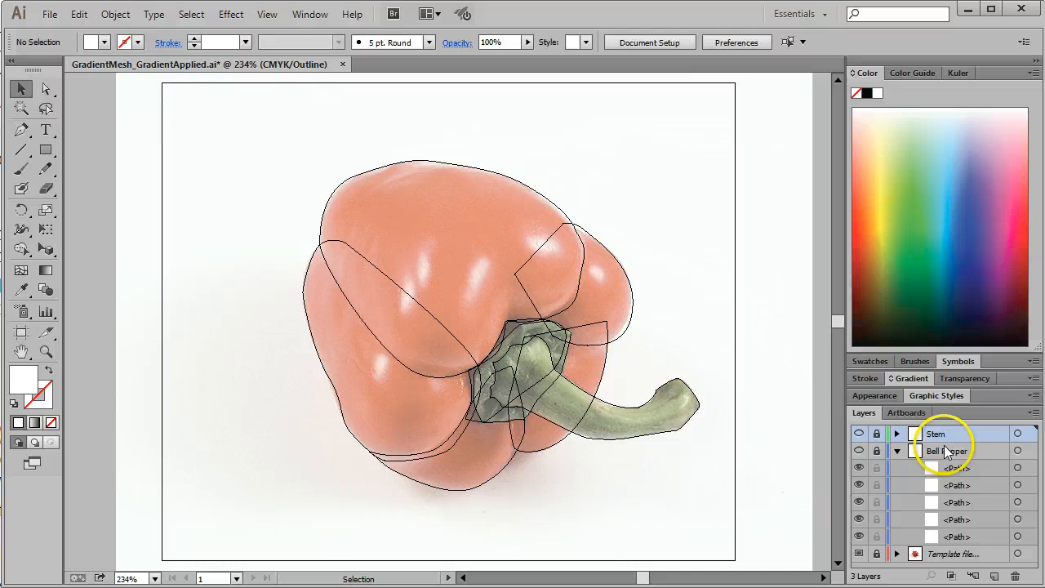
left_click(896, 434)
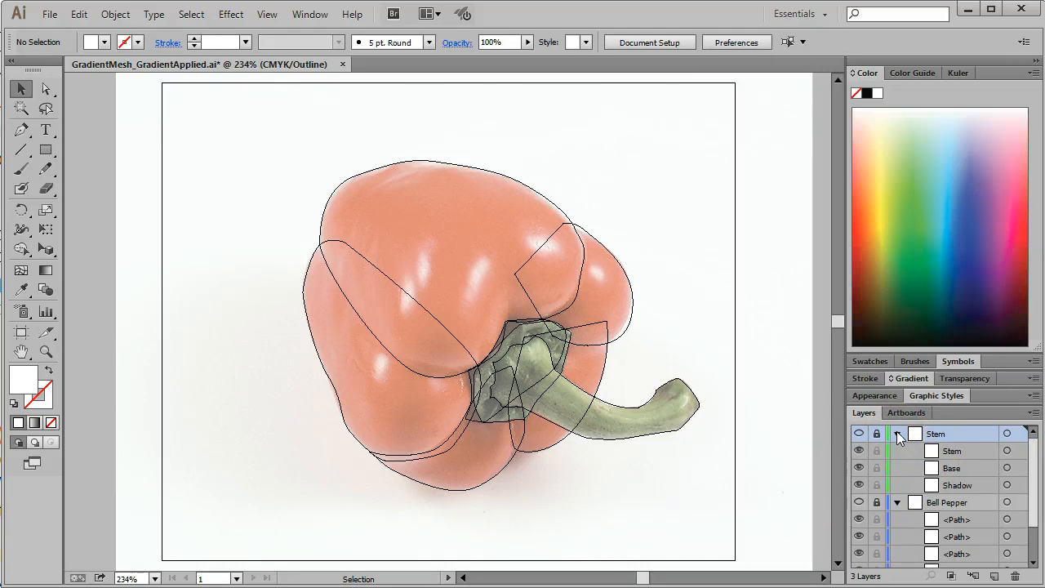
left_click(897, 434)
left_click(897, 450)
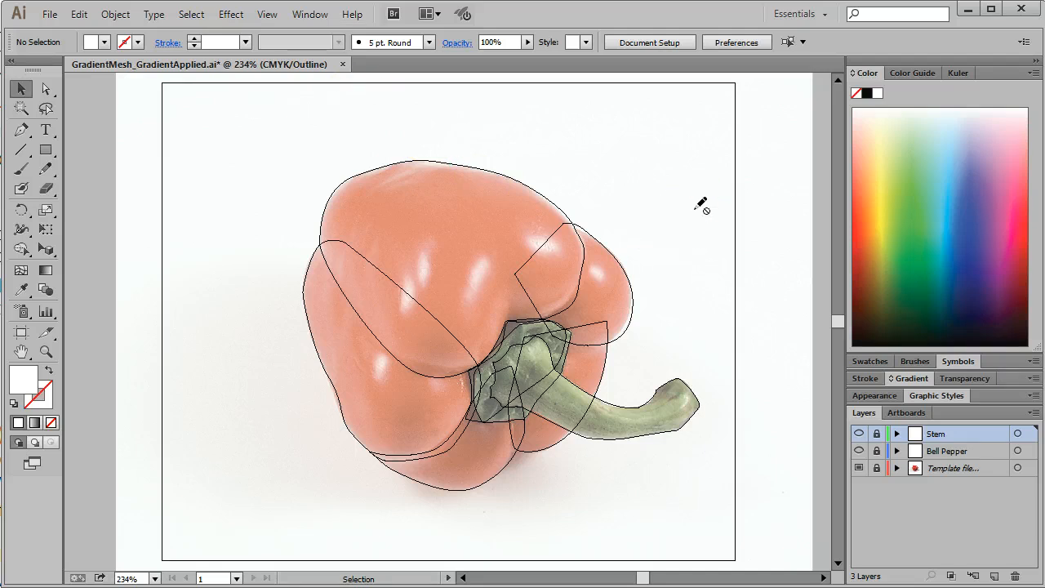
Step: Switch the view from outline to preview and unlock the Bell Pepper layer, selecting its artwork
key("ctrl+y")
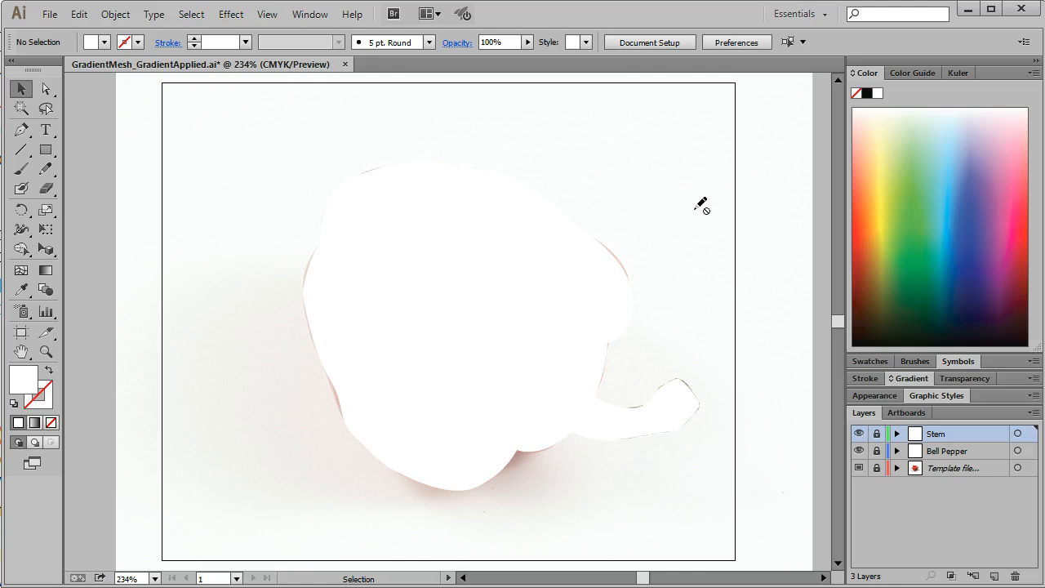
left_click(877, 451)
left_click(1018, 451)
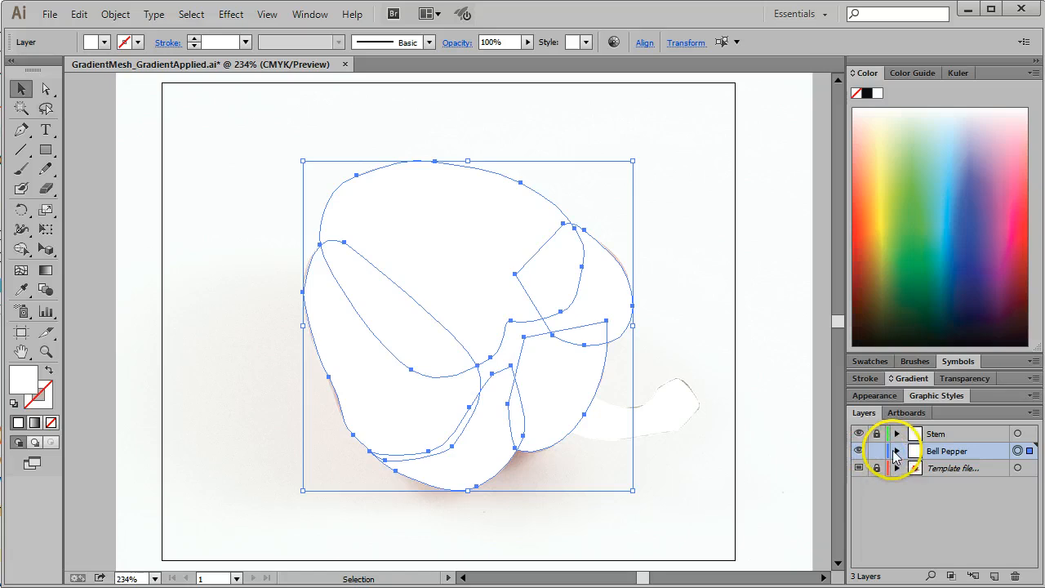
Step: Move the large front lobe's path to the top of the Bell Pepper layer and rename it Front Lobe
left_click(896, 451)
left_click(1019, 538)
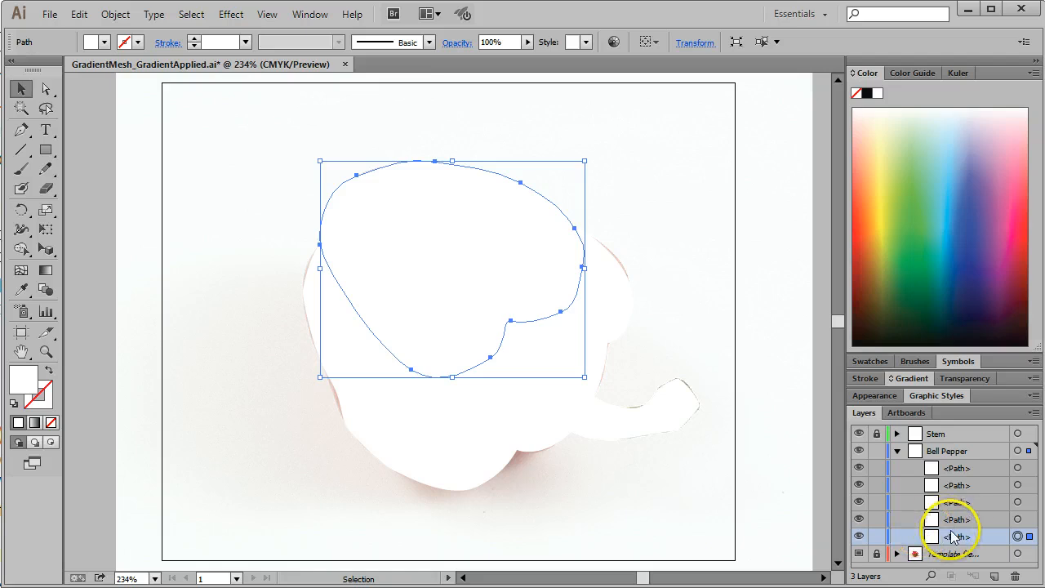
left_click_drag(978, 539, 970, 464)
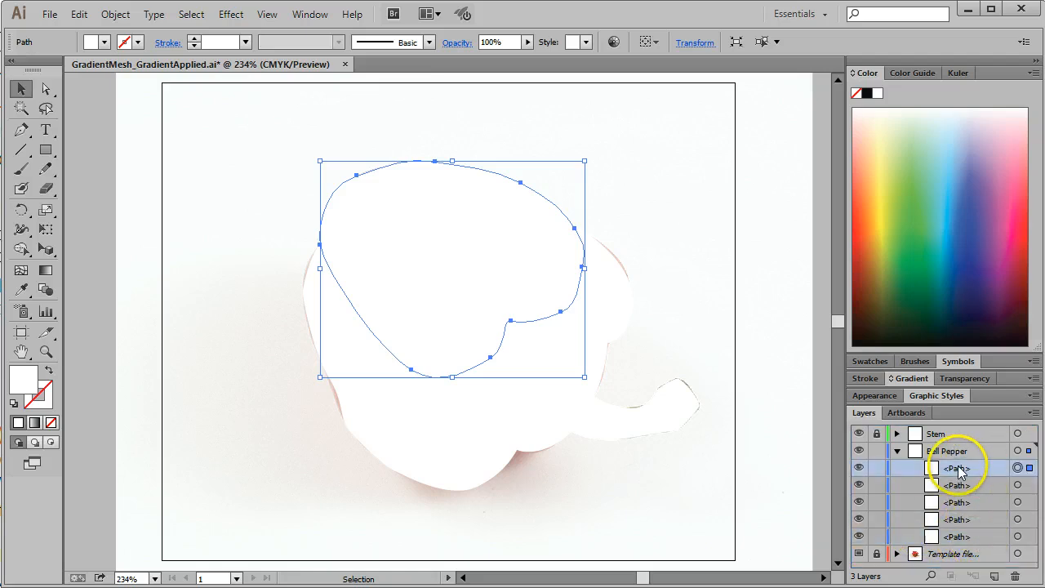
double_click(958, 467)
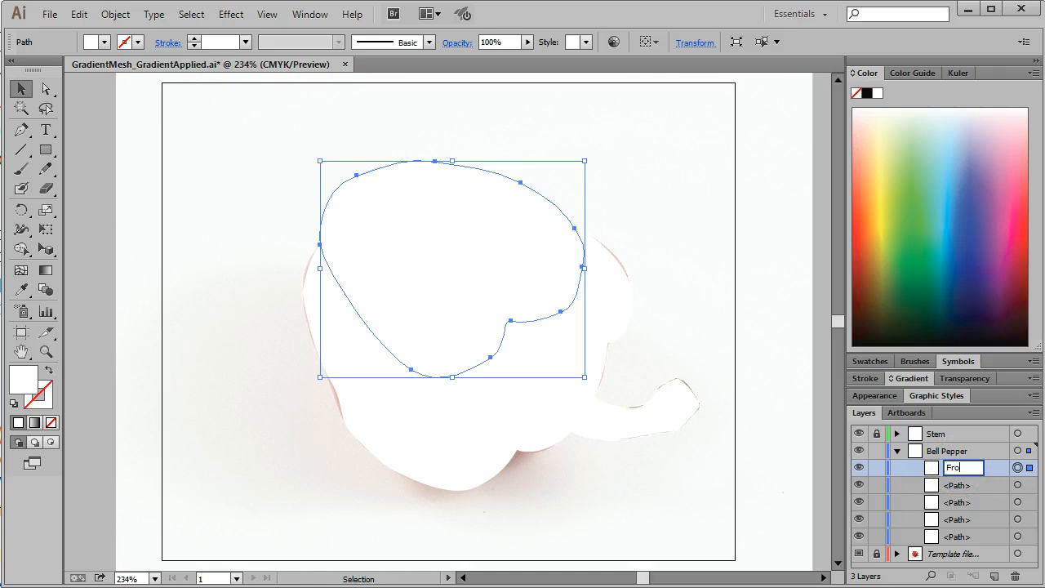
type("Front Lobe")
key("Return")
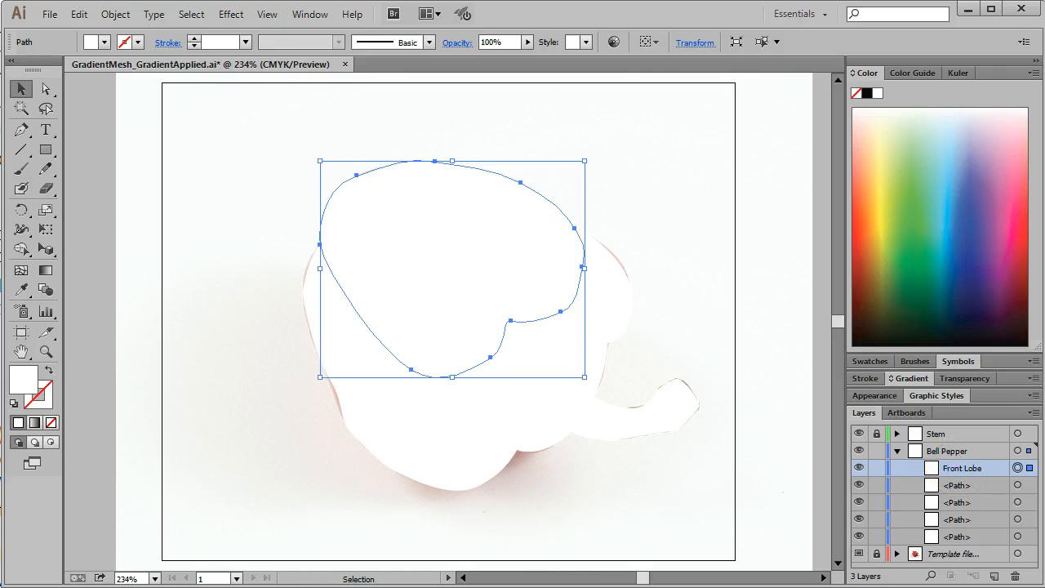
Step: Rename the upper right lobe's path, directly below Front Lobe, as Upper Right
left_click(978, 488)
left_click_drag(976, 536, 976, 482)
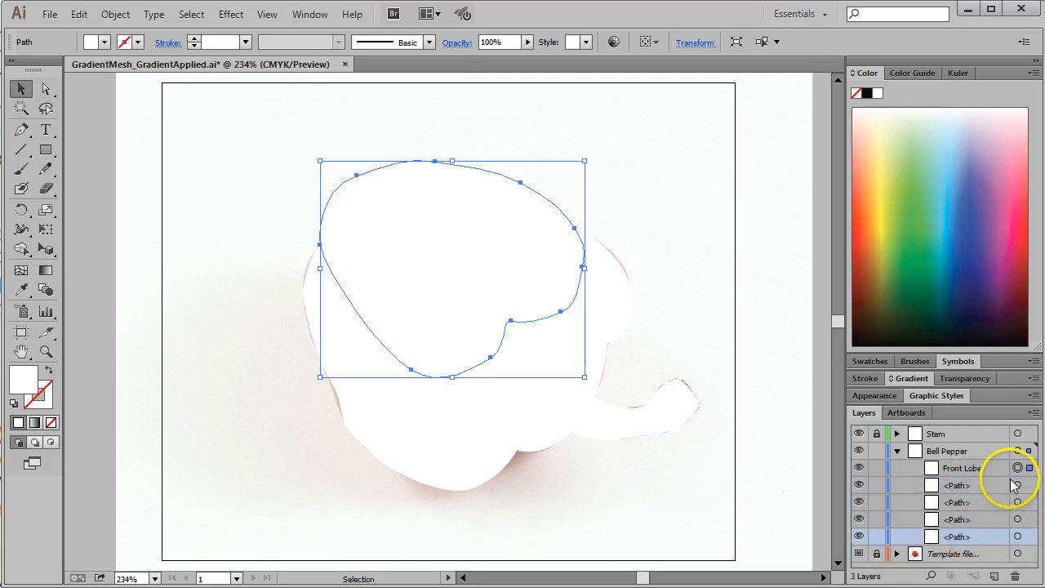
left_click(1018, 486)
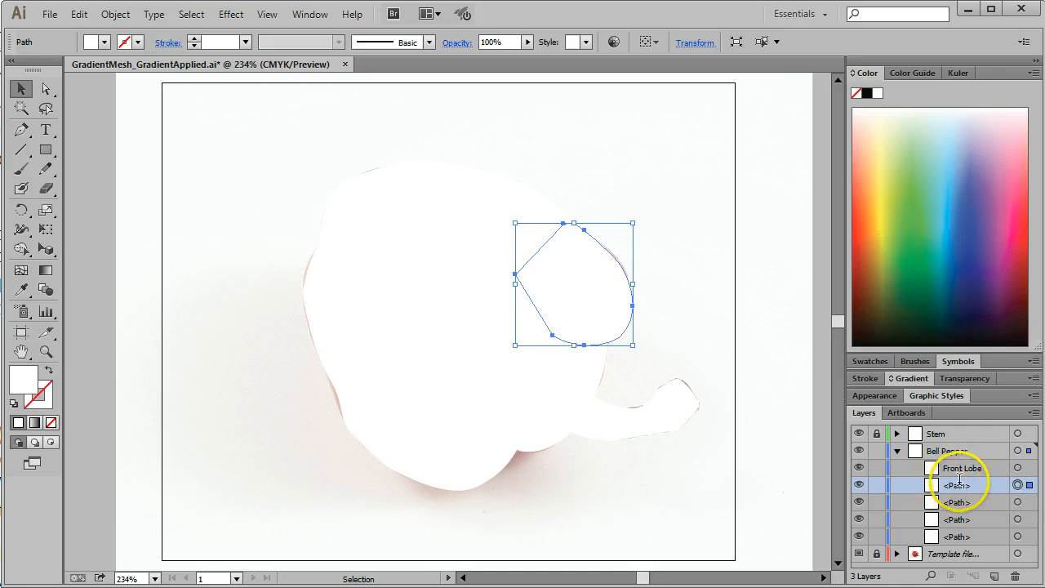
double_click(960, 482)
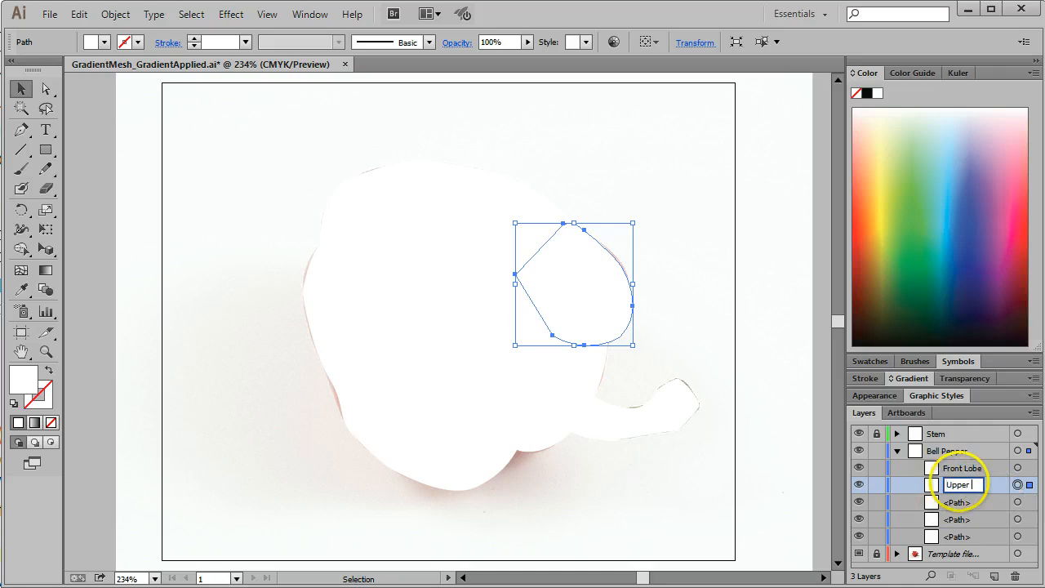
left_click(989, 503)
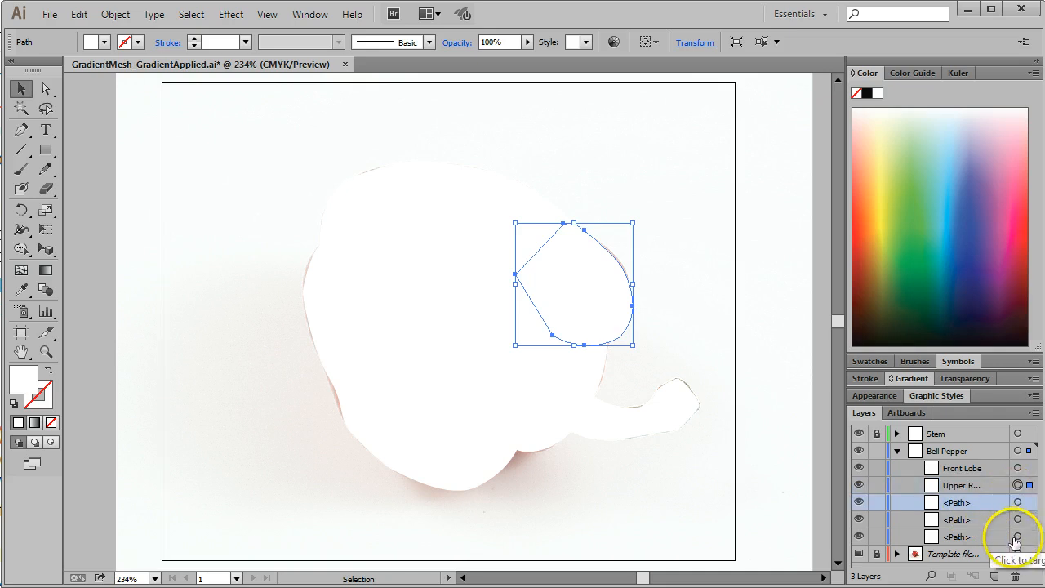
Step: Move the path beneath the stem directly below Upper Right in the stacking order and rename it Under Stem
left_click(1018, 536)
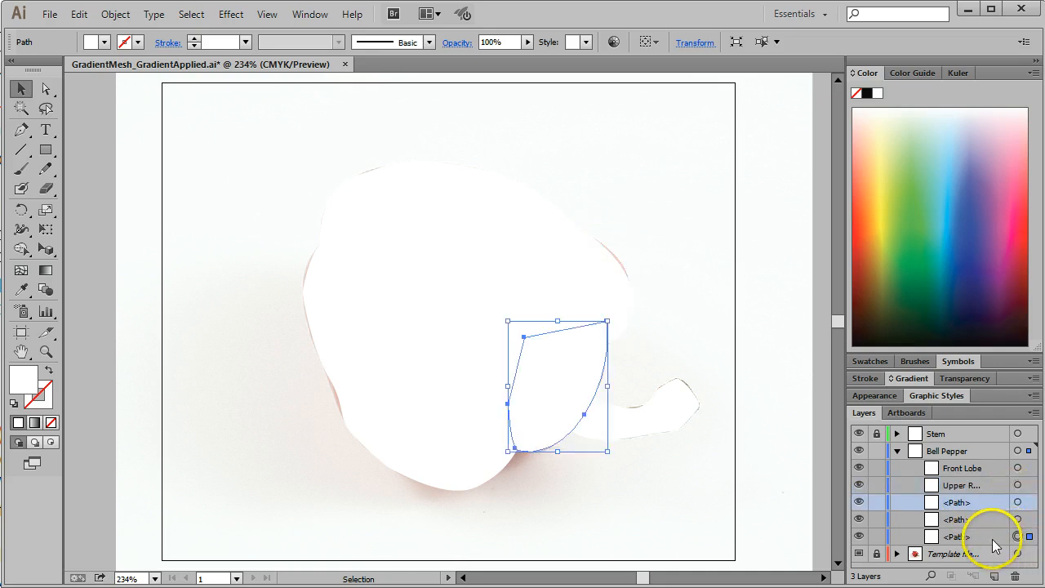
left_click_drag(994, 540, 990, 494)
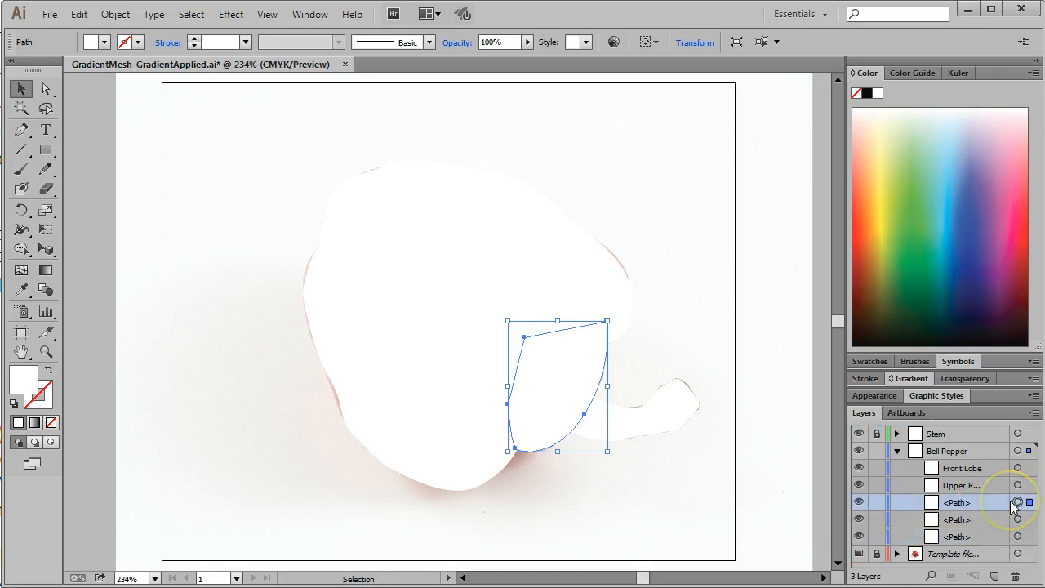
double_click(957, 500)
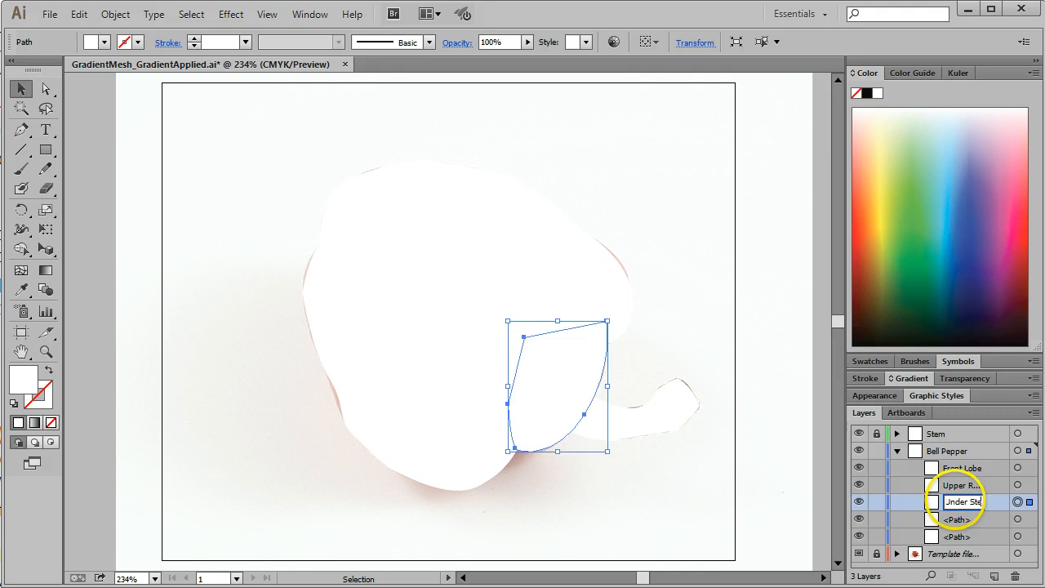
Step: Move the bottom lobe's path directly below Under Stem in the stacking order and rename it Lower Left
left_click(1018, 519)
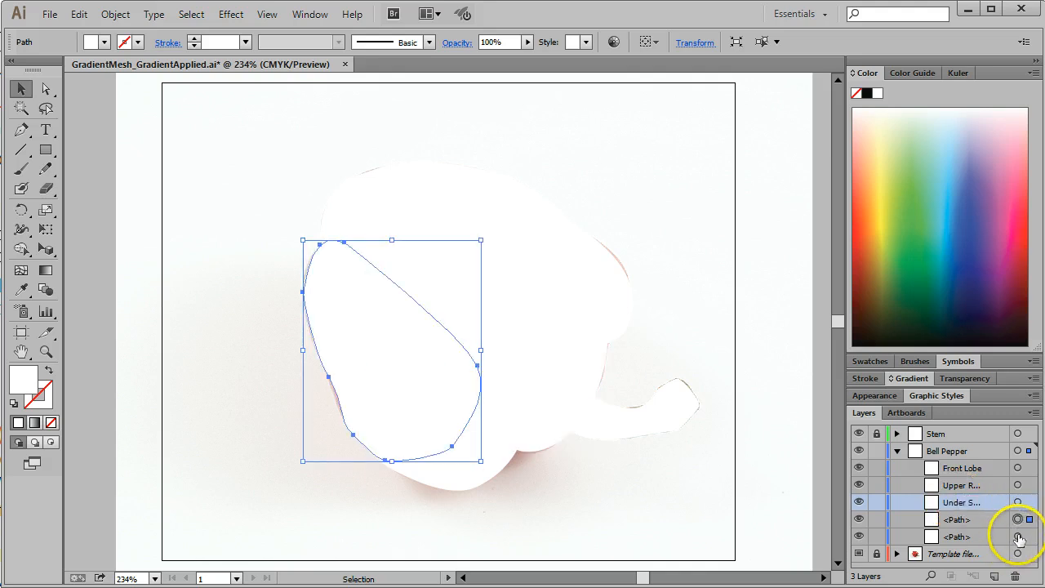
left_click(1018, 536)
left_click_drag(982, 535, 973, 509)
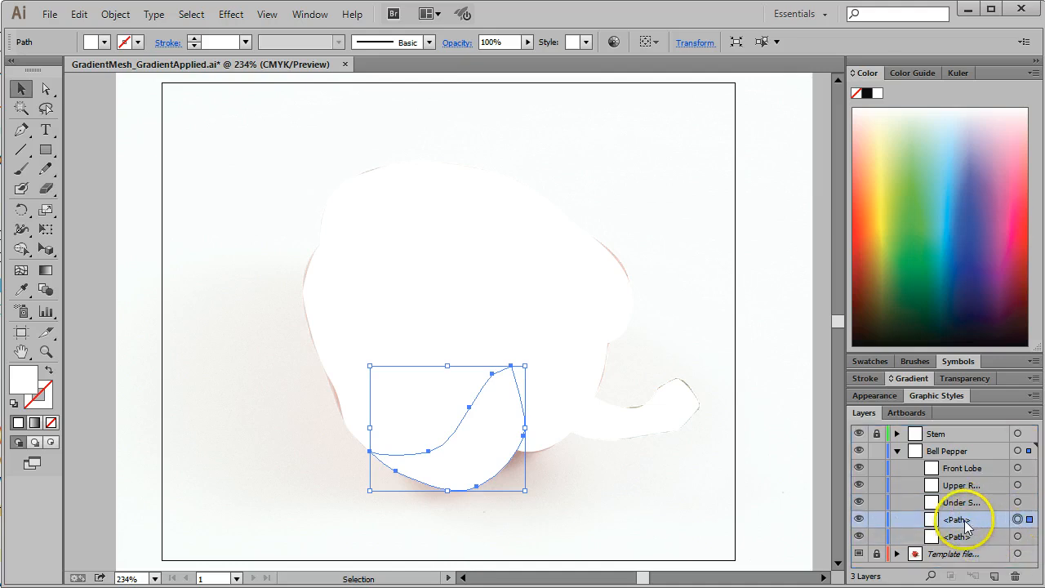
double_click(961, 520)
type("Lo")
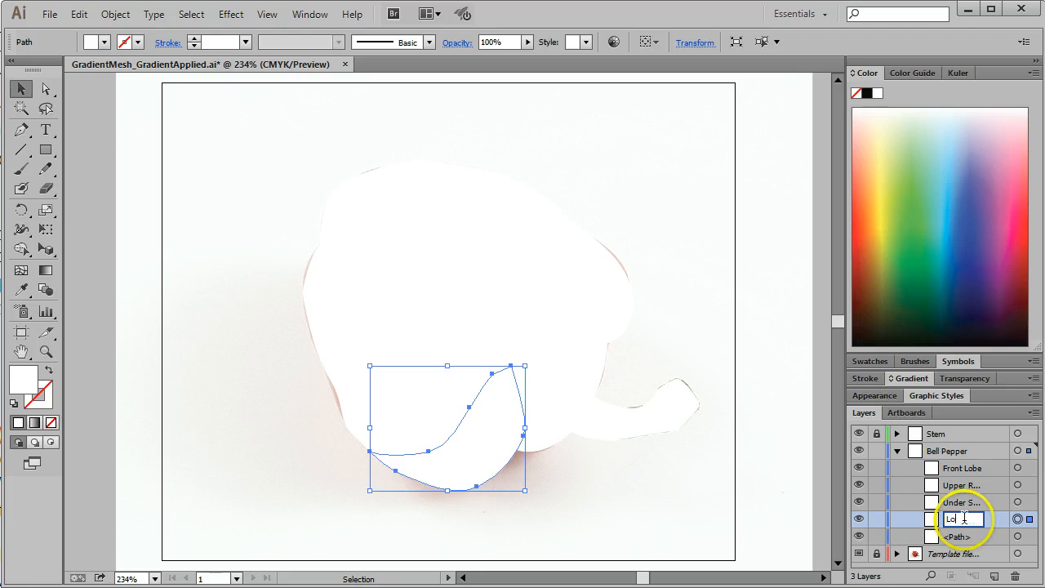
type("wer Left")
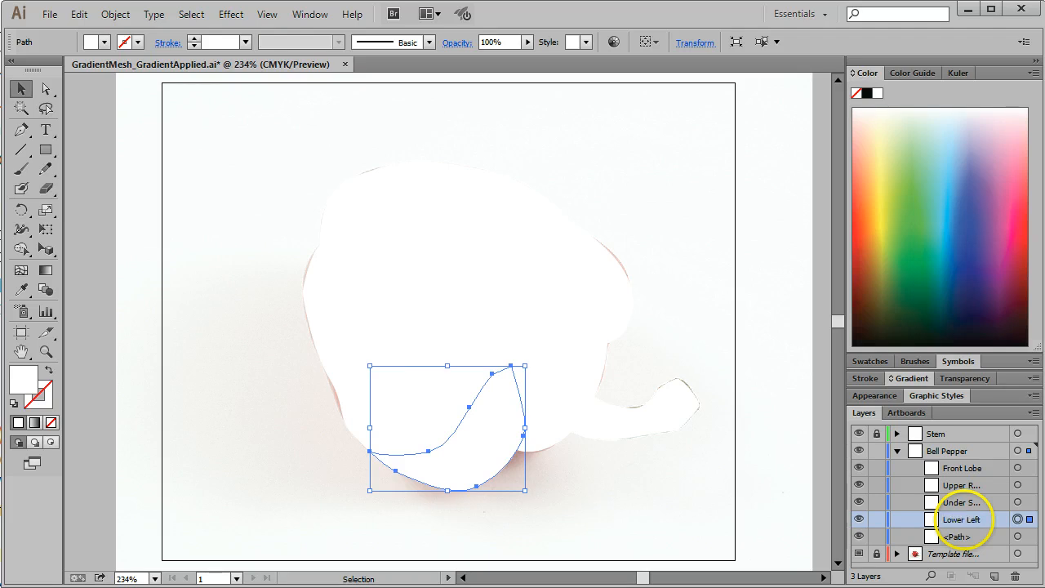
Step: Select the last unnamed path in the Bell Pepper layer and rename it Left
left_click(1020, 537)
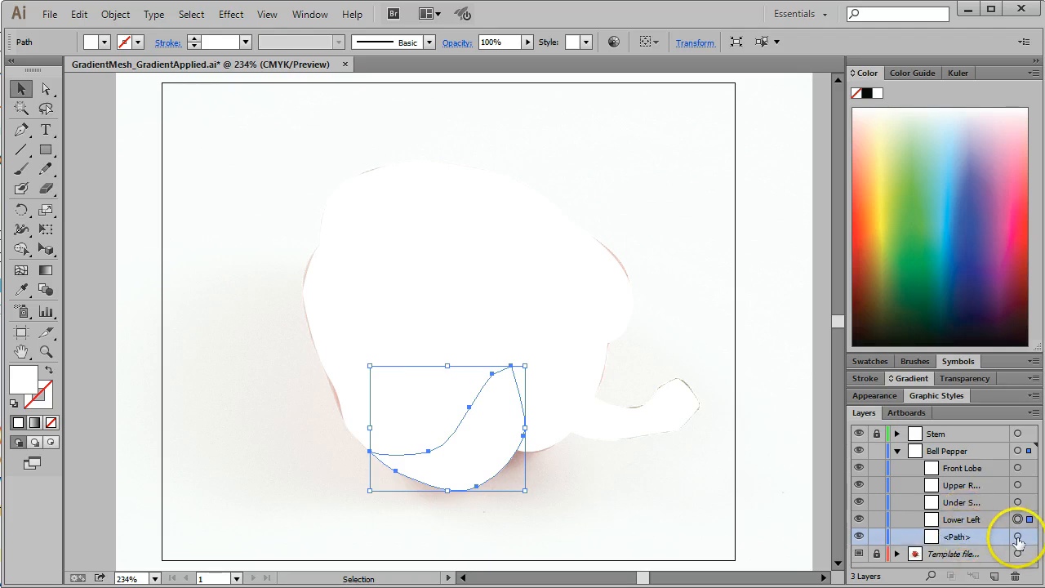
left_click(1019, 538)
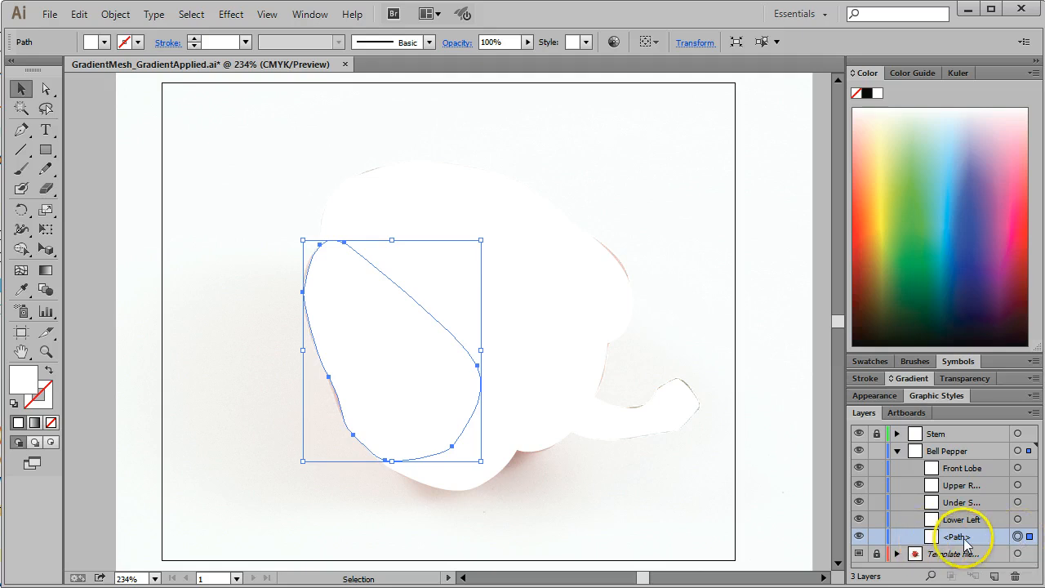
double_click(965, 536)
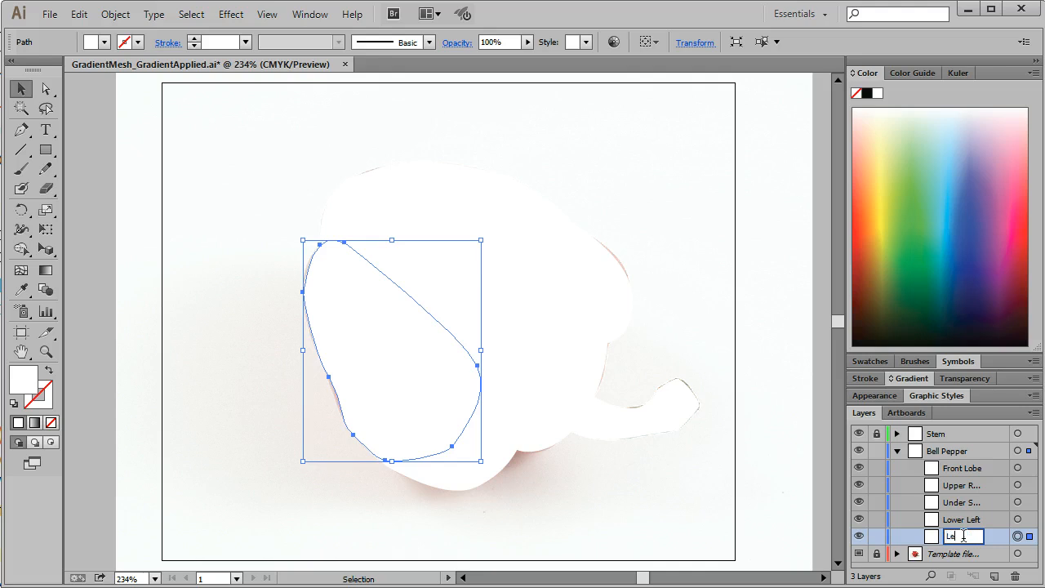
key("Return")
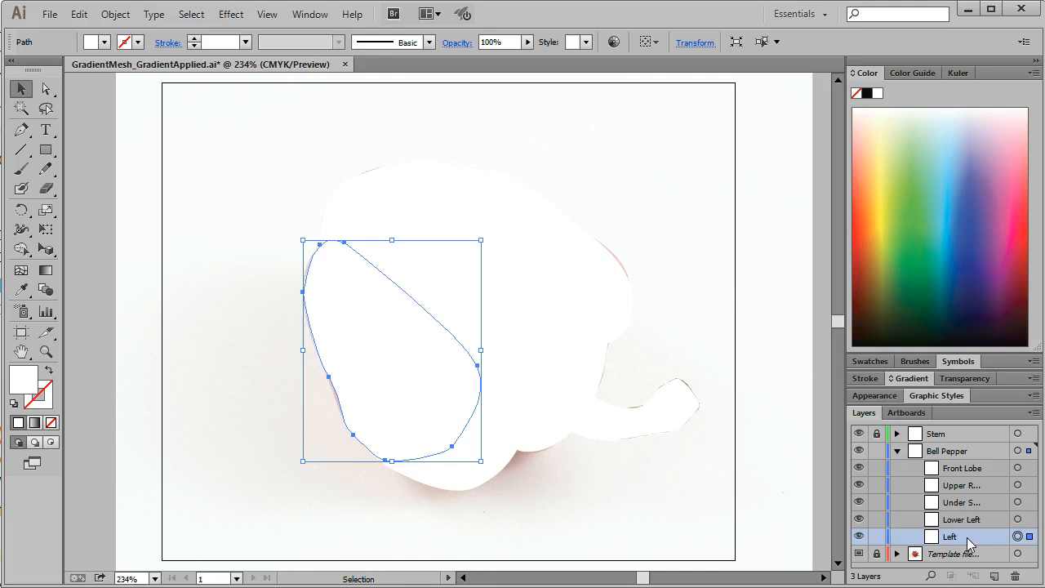
Step: Select all artwork on the Bell Pepper layer and move the Left path above Lower Left
left_click(898, 452)
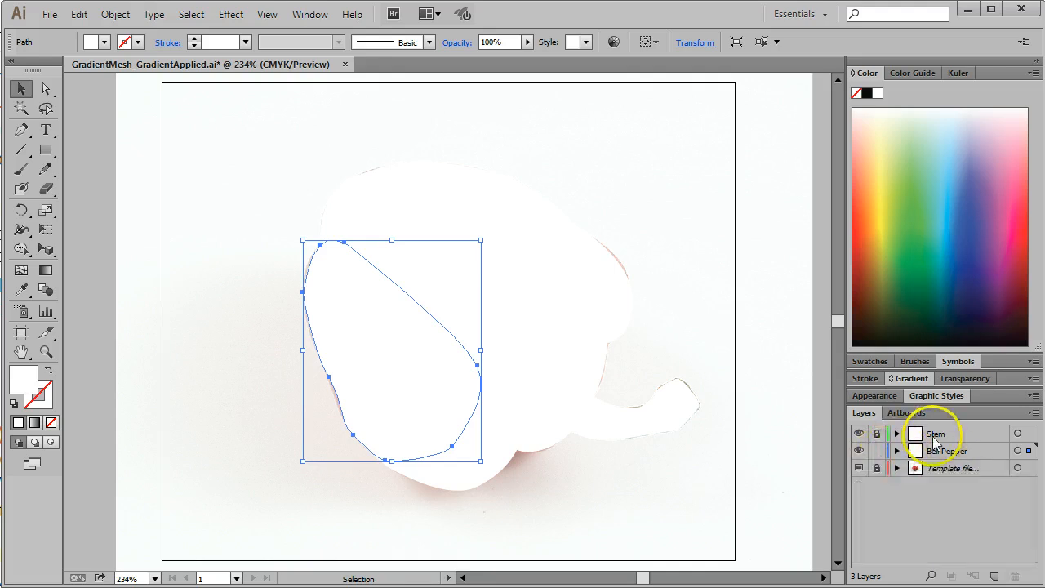
left_click(1018, 451)
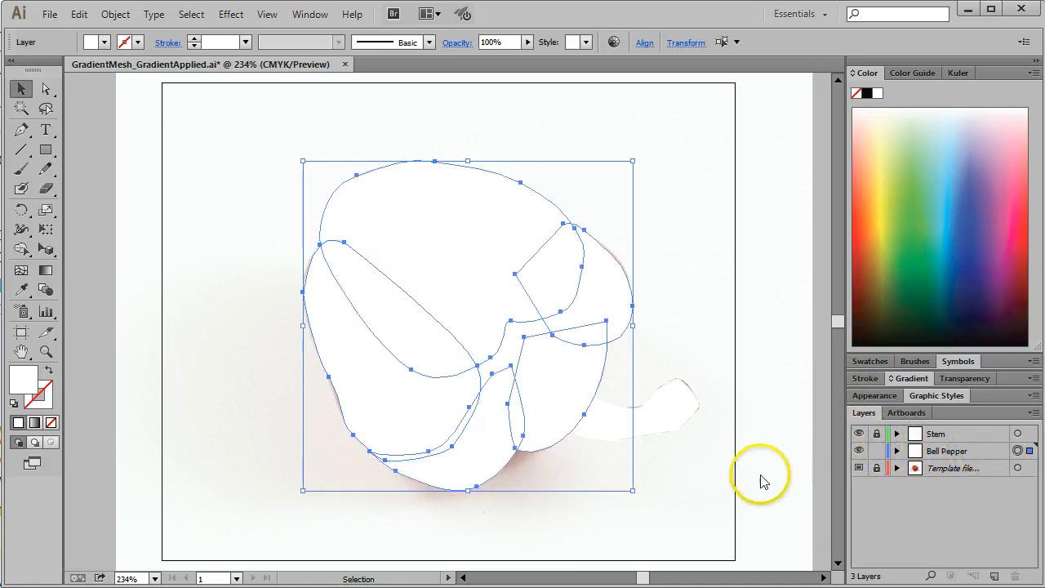
left_click(896, 452)
left_click_drag(951, 536, 976, 503)
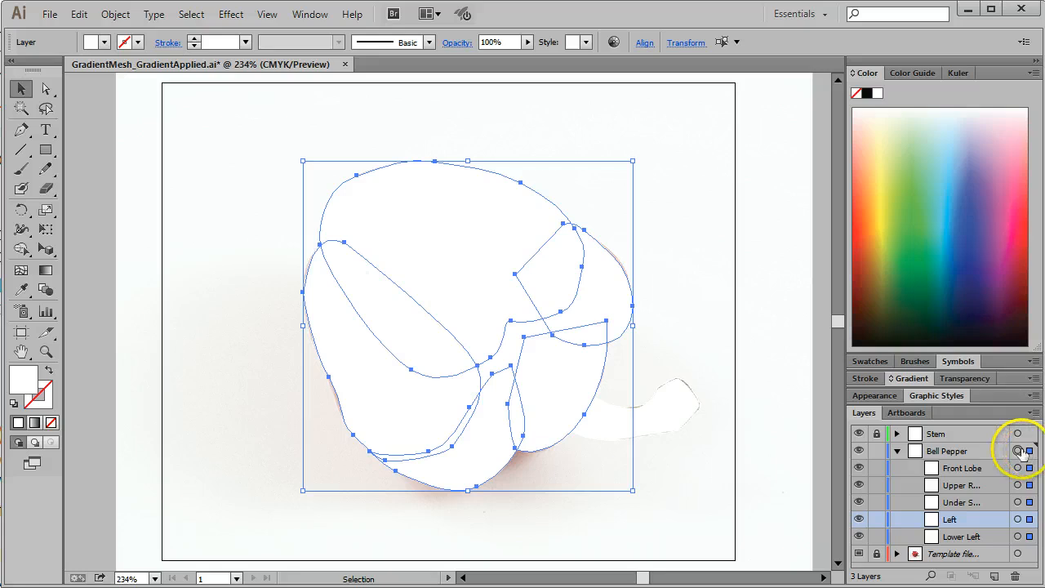
Step: Fill the selected Bell Pepper shapes with the red swatch, deselect them and hide the Stem layer
left_click(105, 42)
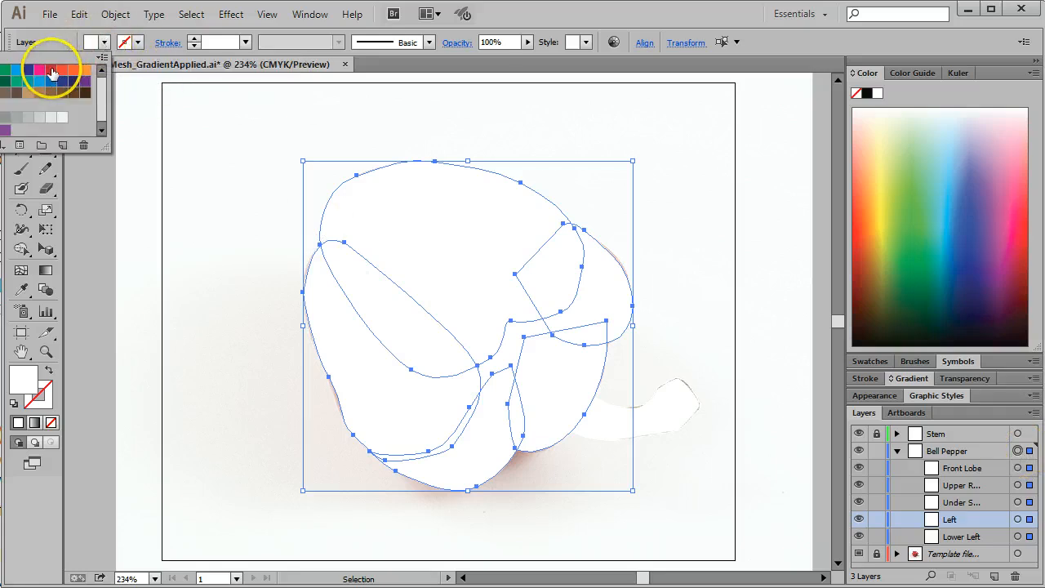
left_click(51, 71)
left_click(707, 139)
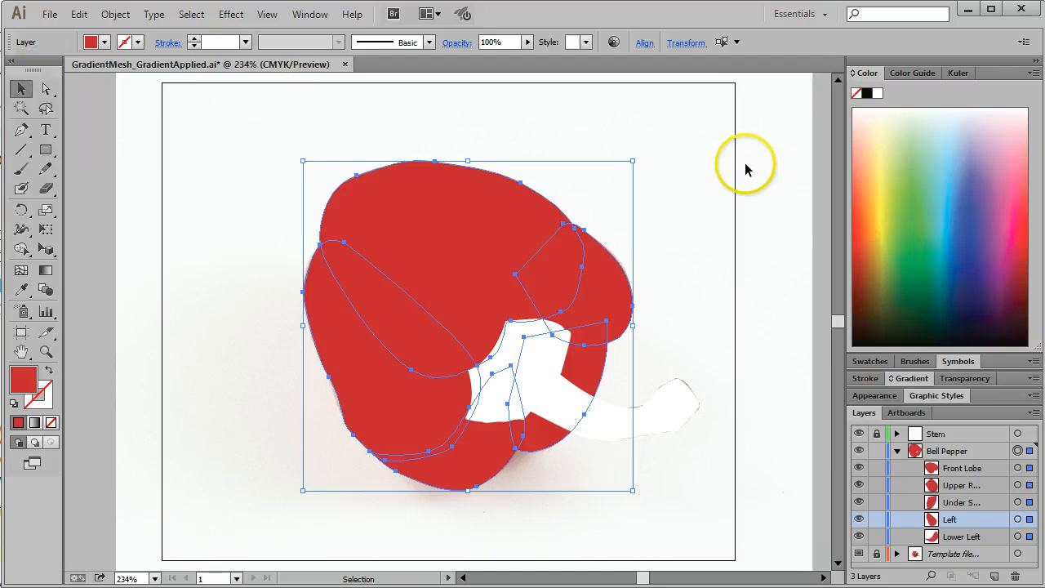
left_click(781, 177)
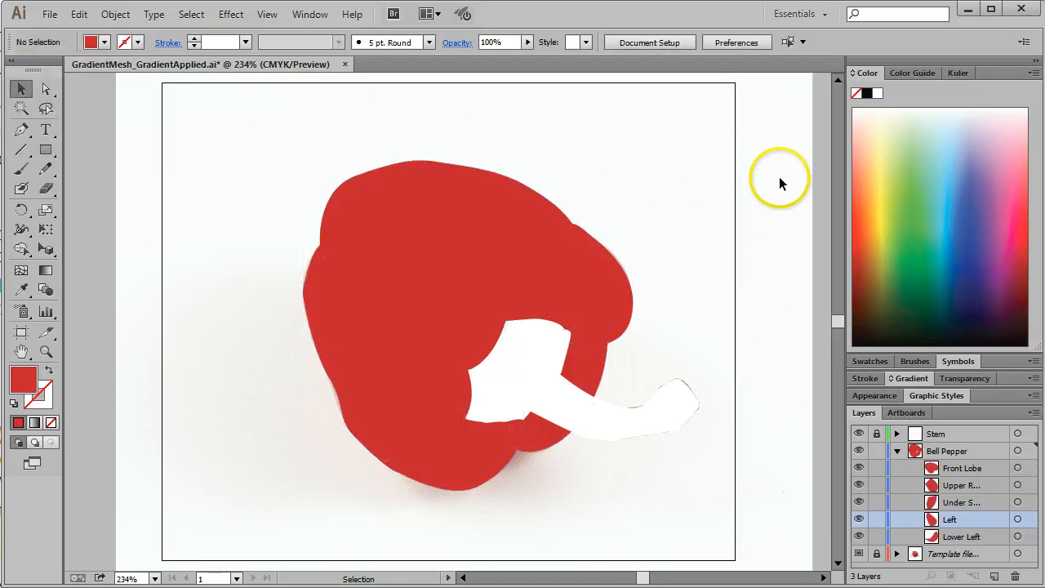
left_click(859, 435)
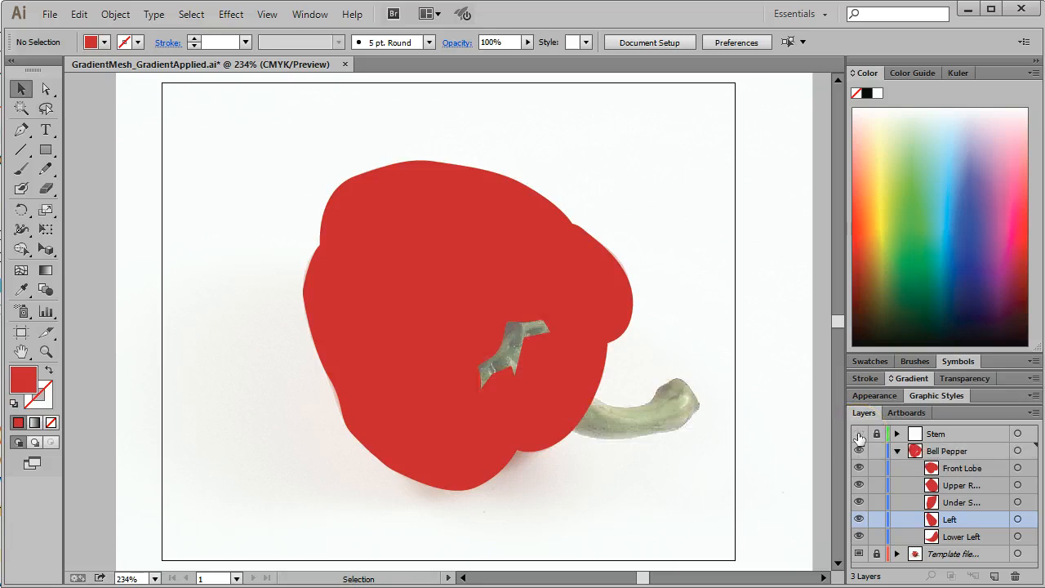
Step: Select the Front Lobe path and lock the other four paths in the Bell Pepper layer
left_click(1019, 450)
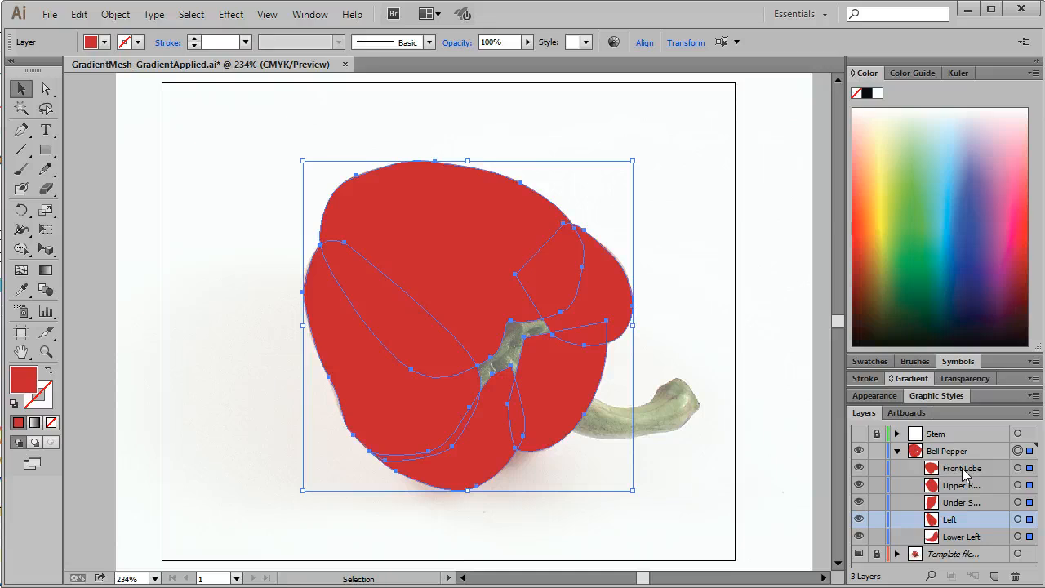
left_click(1017, 469)
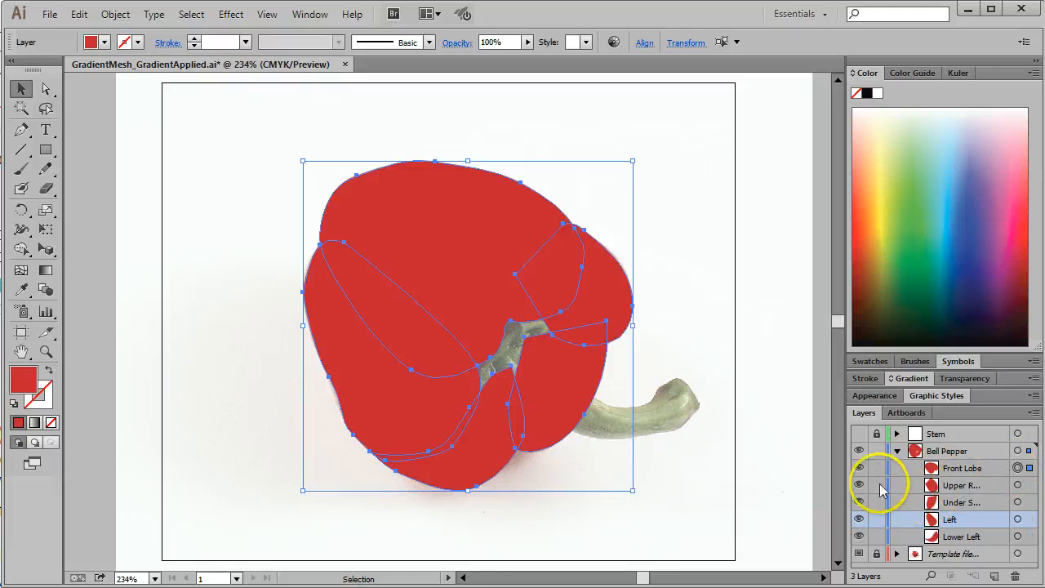
left_click_drag(878, 538, 877, 483)
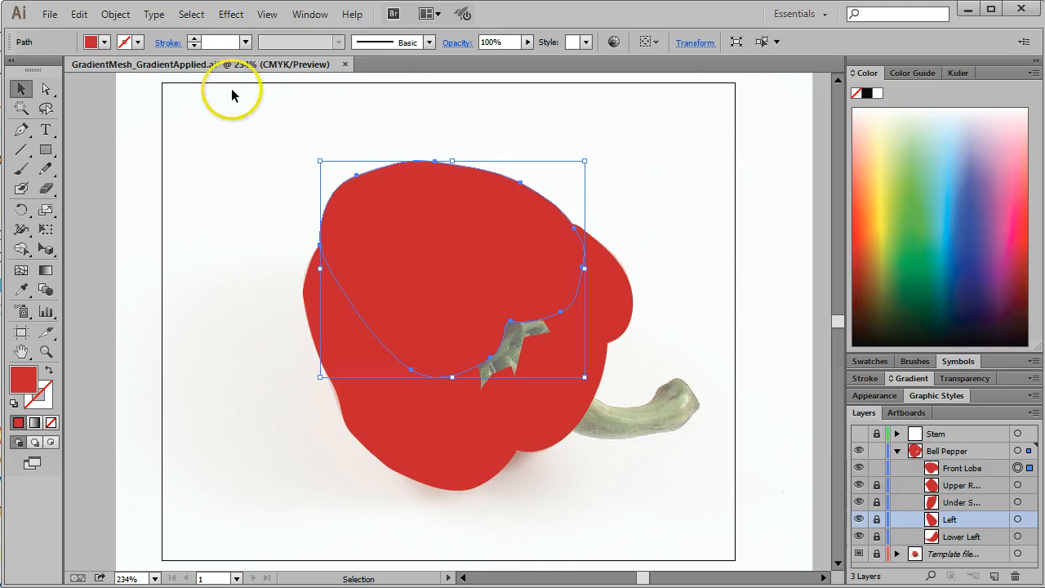
left_click(120, 16)
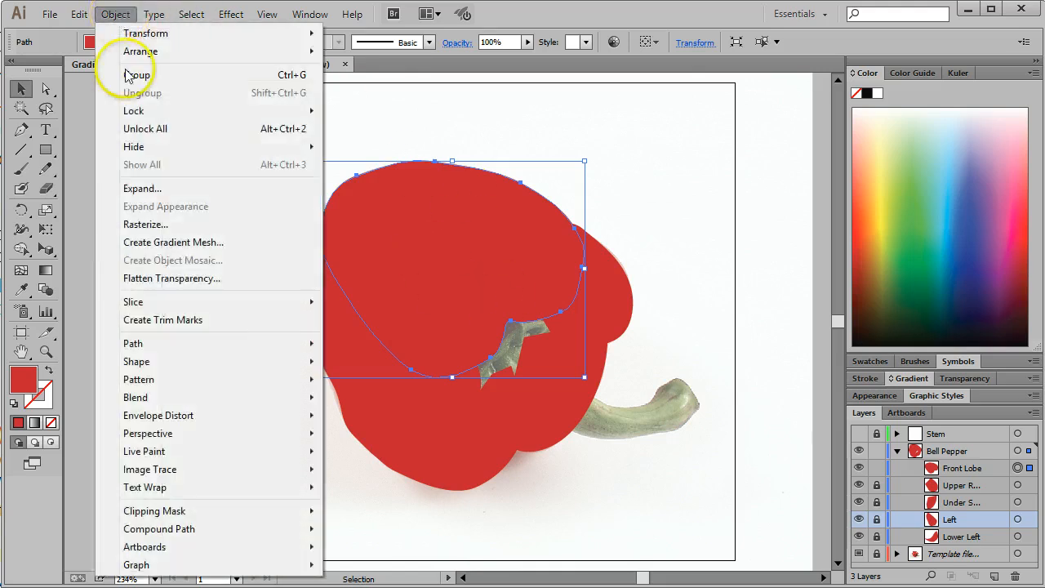
left_click(142, 188)
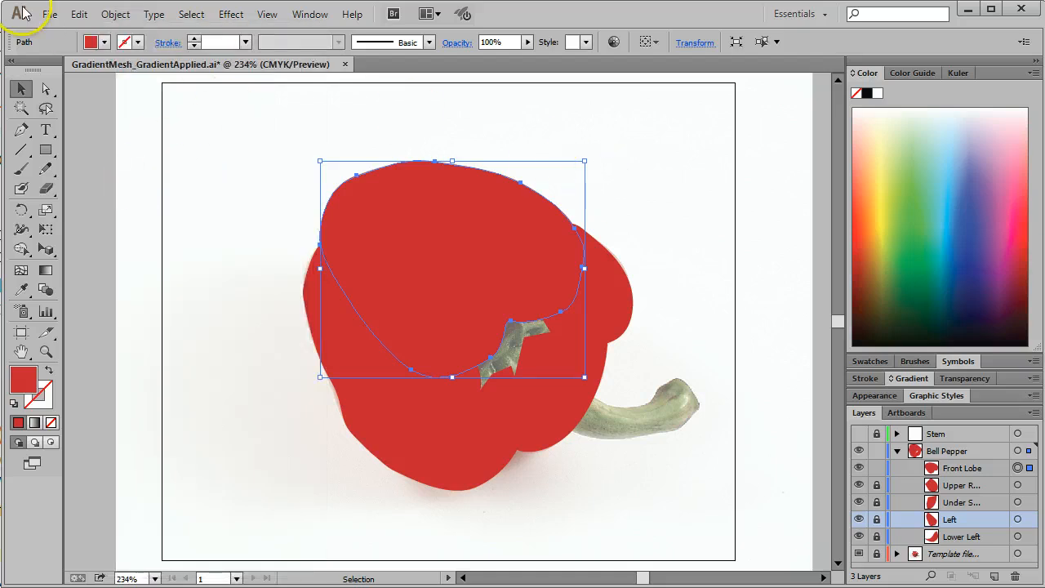
left_click(80, 15)
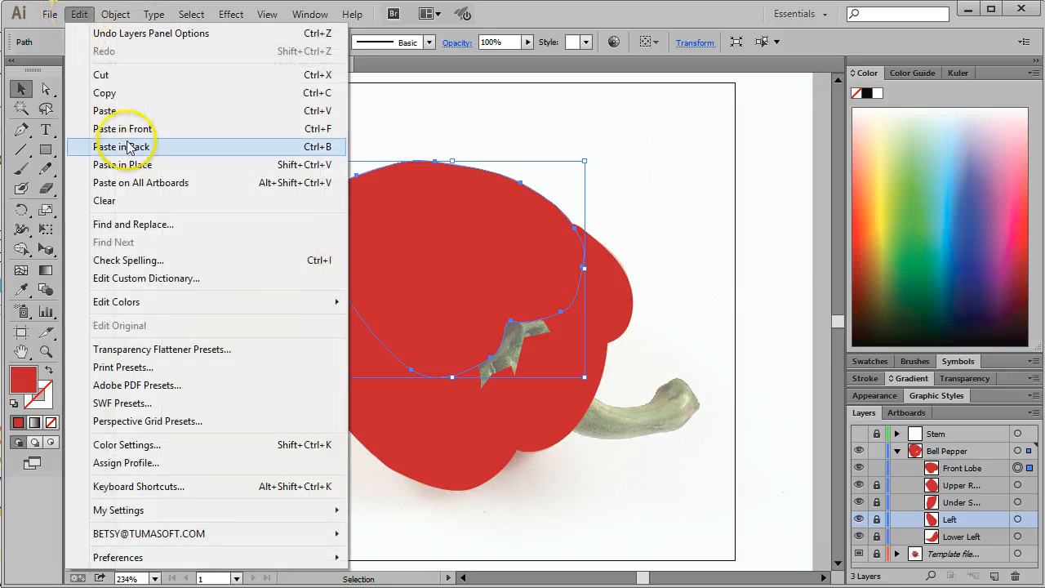
key("Escape")
Step: Preview a flat gradient mesh with 6 rows and 5 columns on the Front Lobe path
left_click(115, 17)
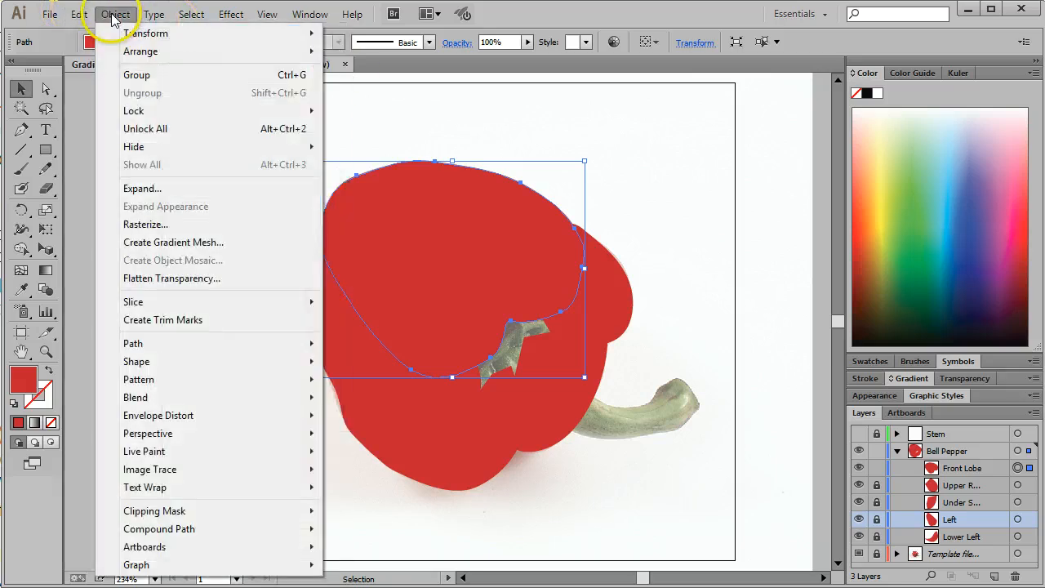
left_click(167, 189)
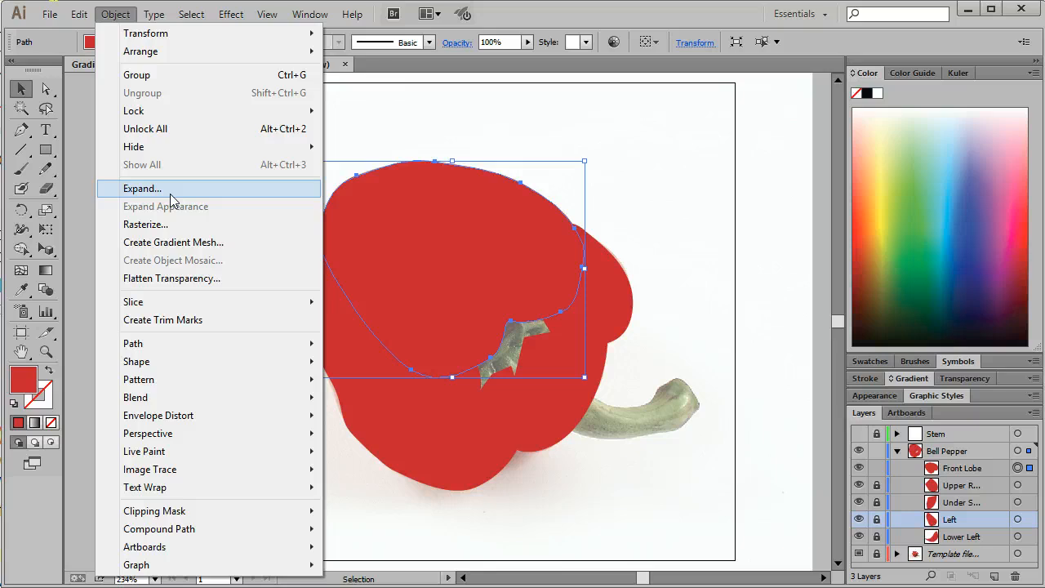
left_click(181, 242)
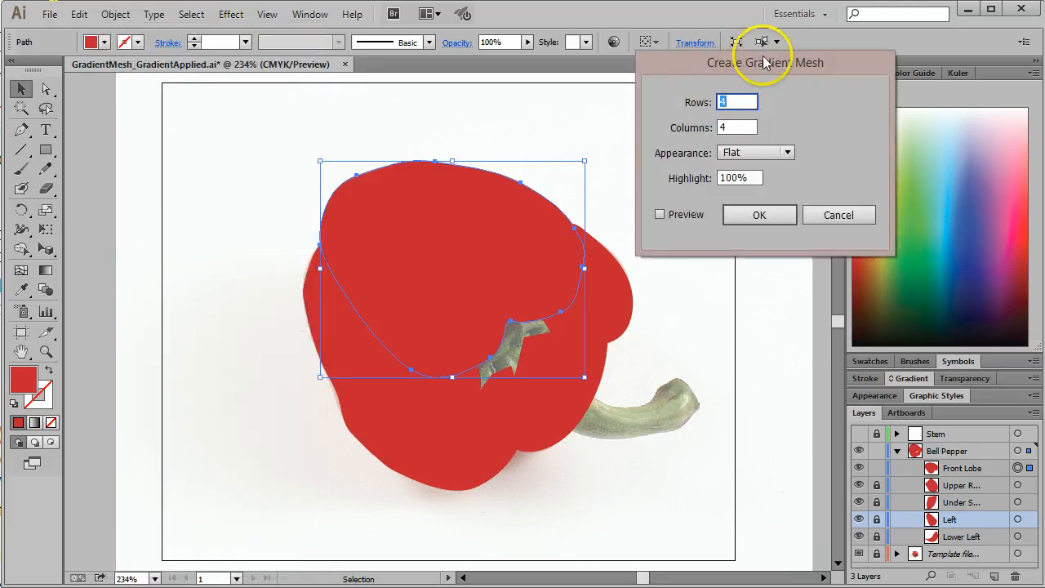
left_click_drag(762, 64, 713, 131)
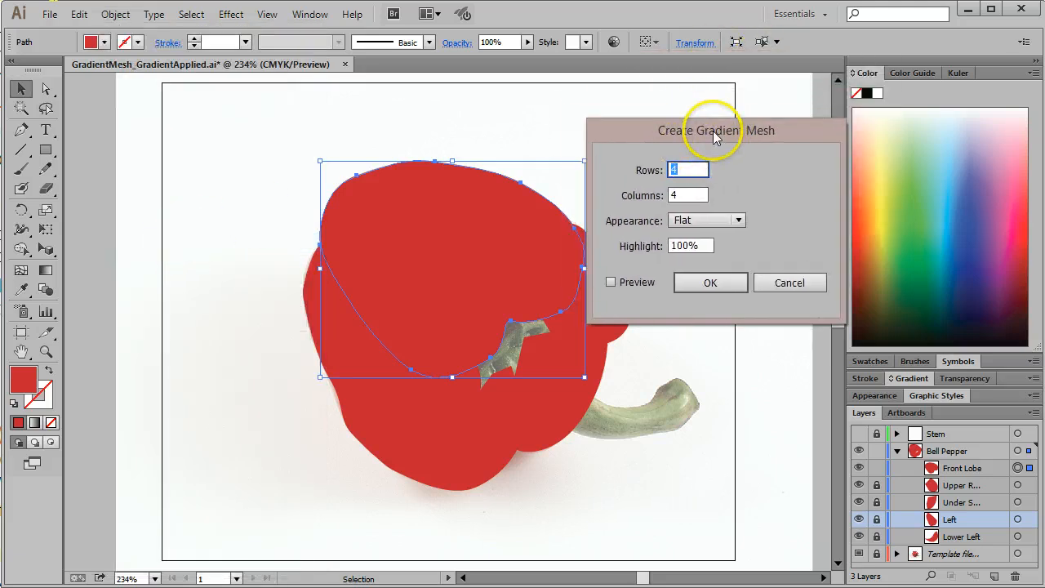
left_click(610, 282)
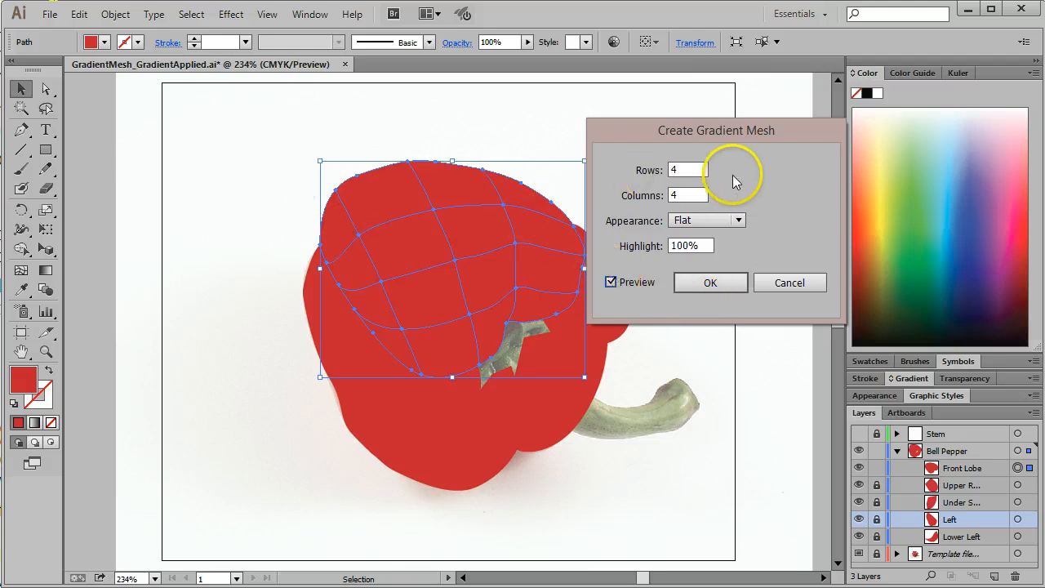
key("Up")
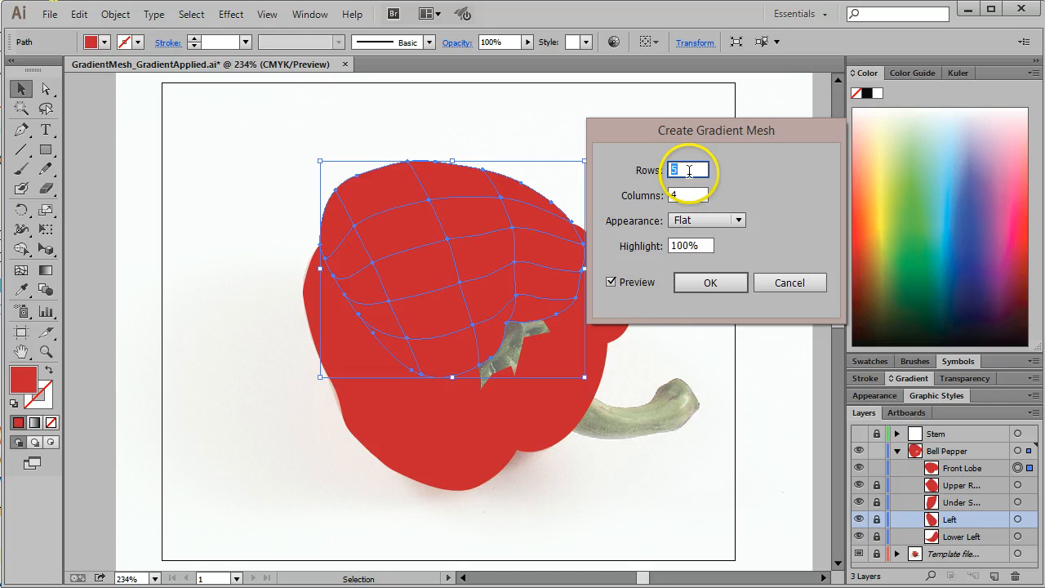
key("Up")
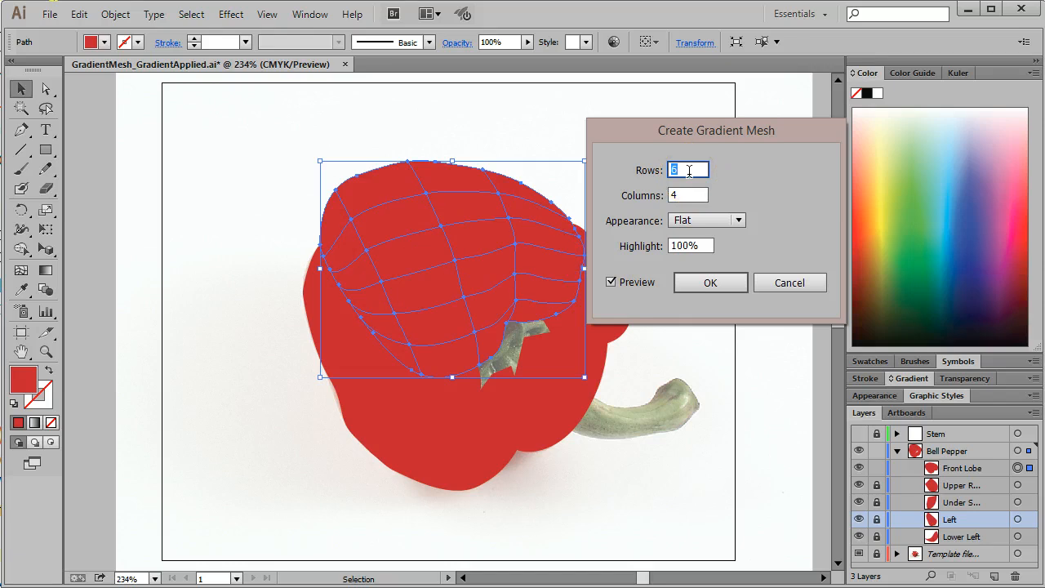
left_click(679, 188)
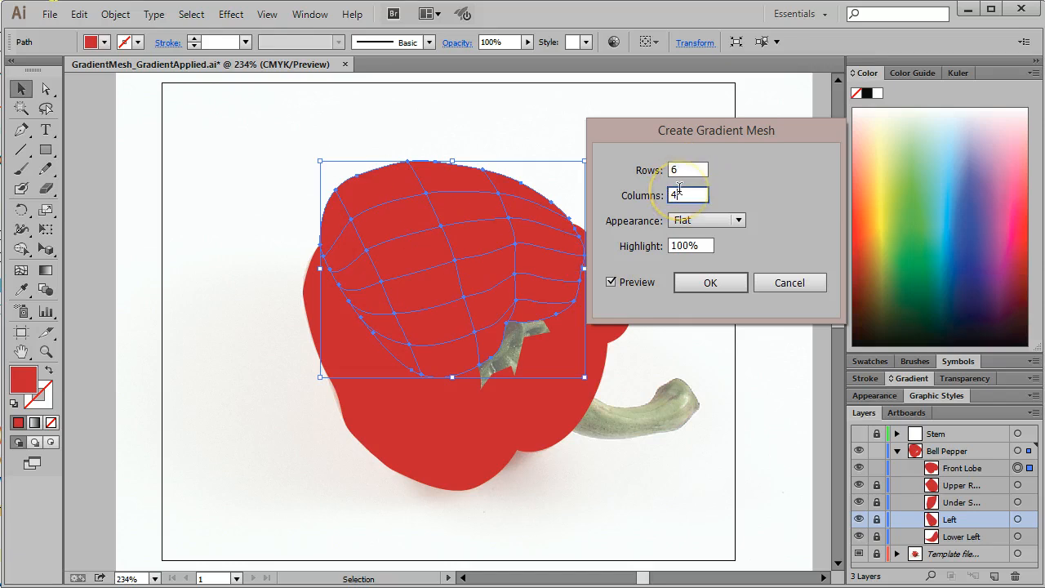
key("Up")
key("Up")
key("Down")
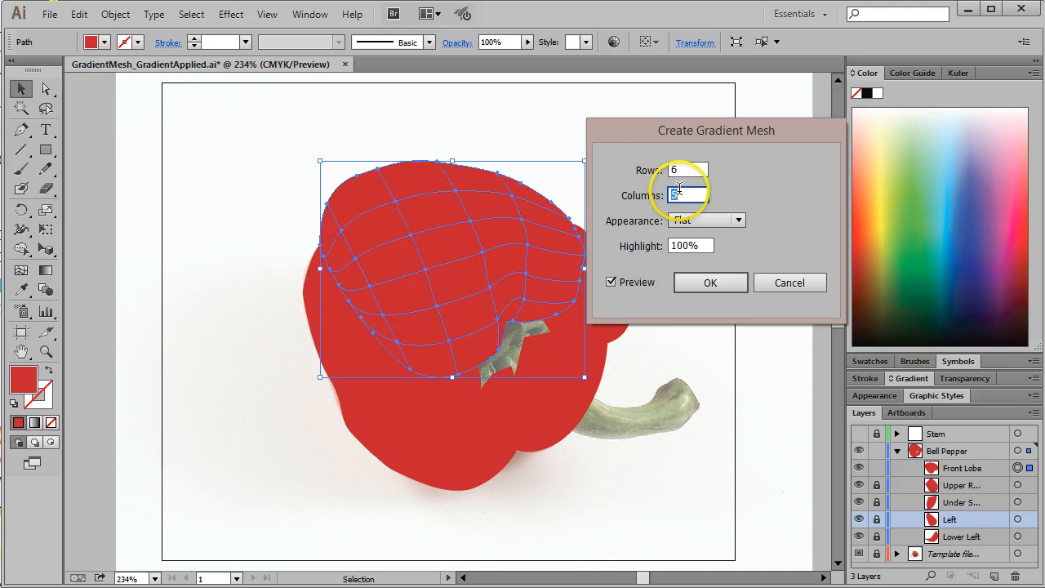
Step: Try the To Center and To Edge mesh appearances at 100% highlight, and preview To Edge and To Center at 50%
left_click(704, 220)
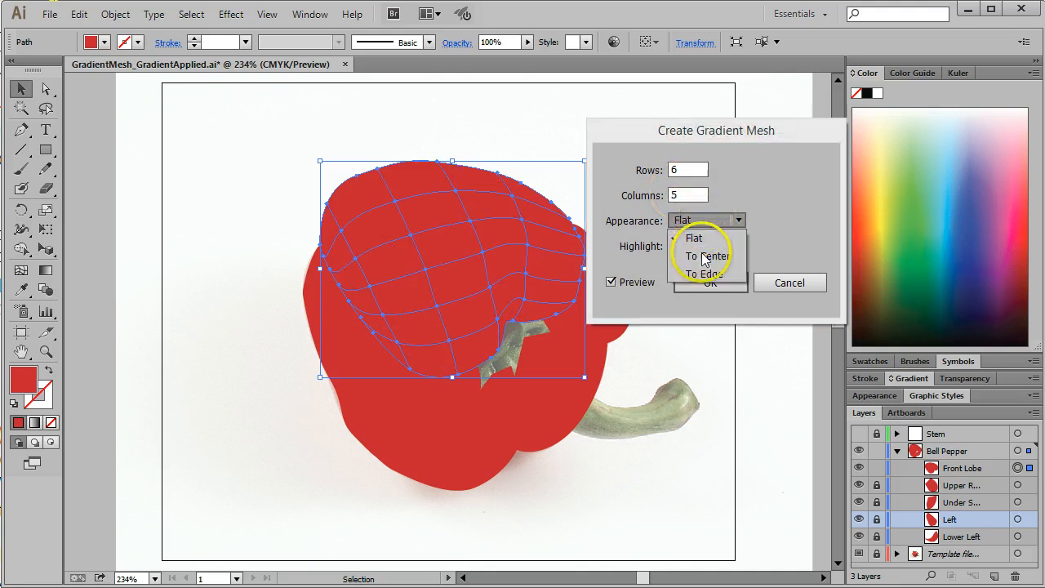
left_click(698, 253)
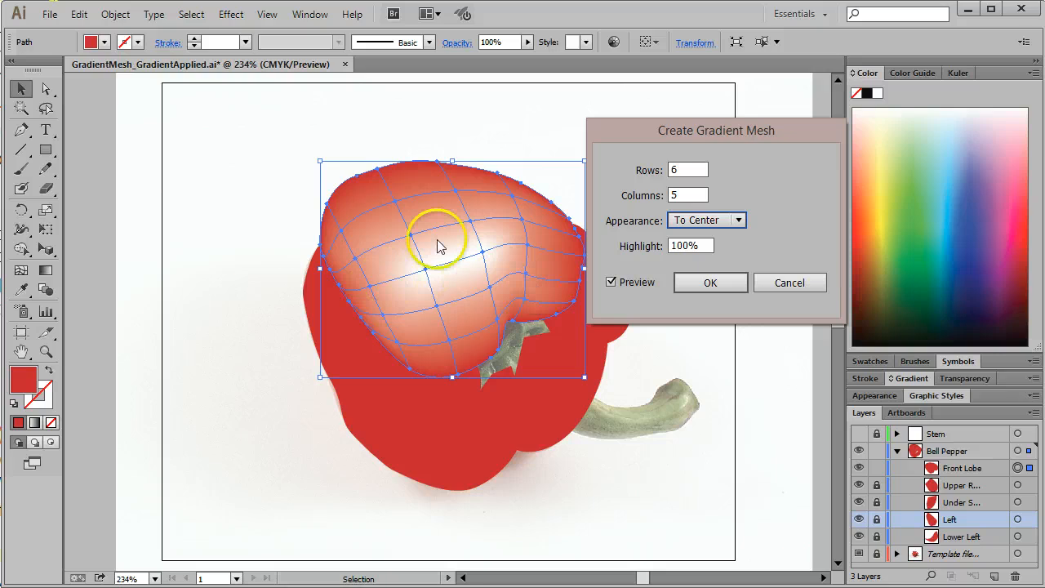
left_click(735, 220)
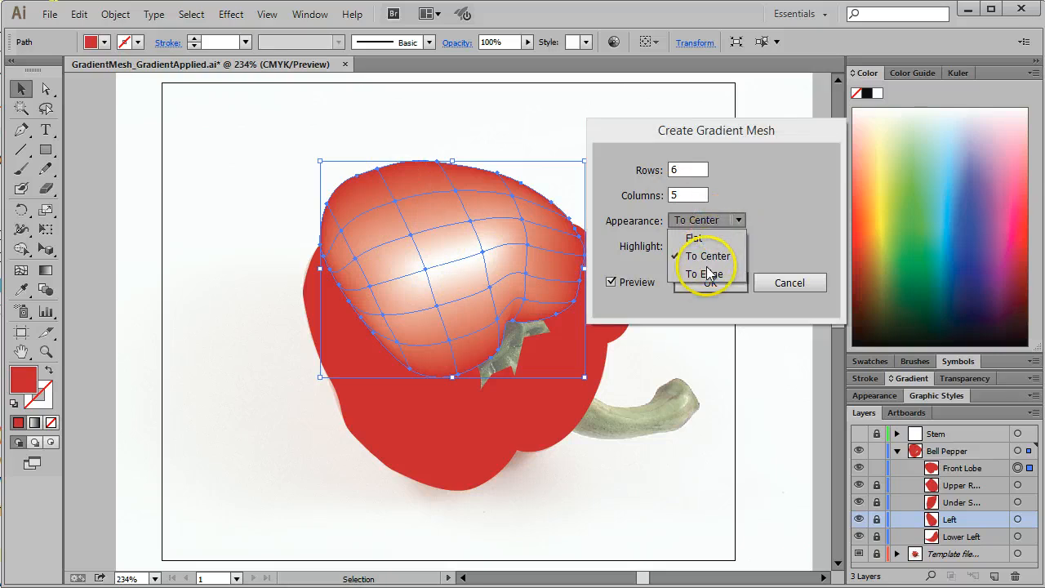
left_click(708, 274)
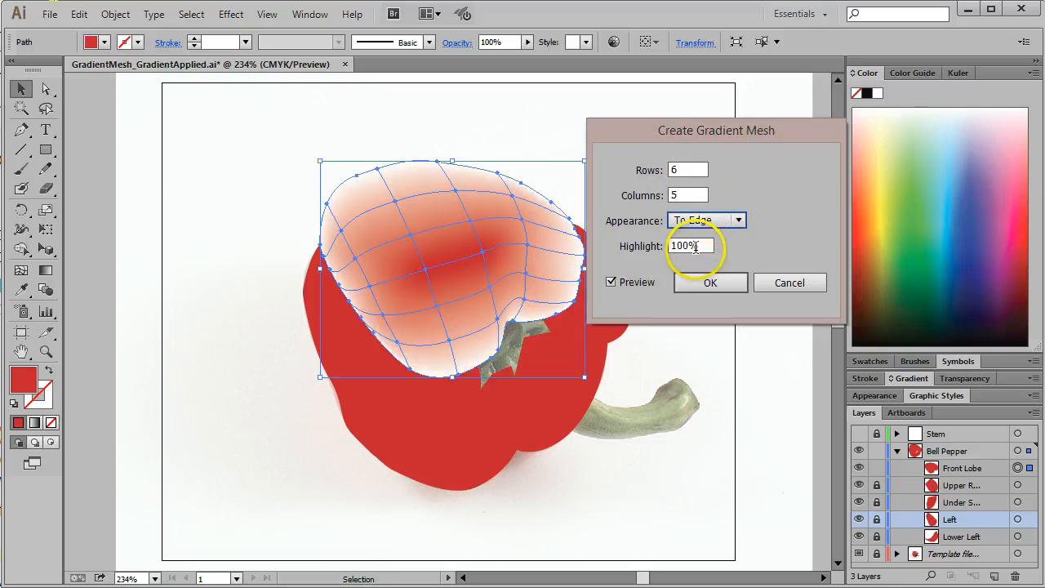
left_click_drag(702, 245, 660, 249)
type("50")
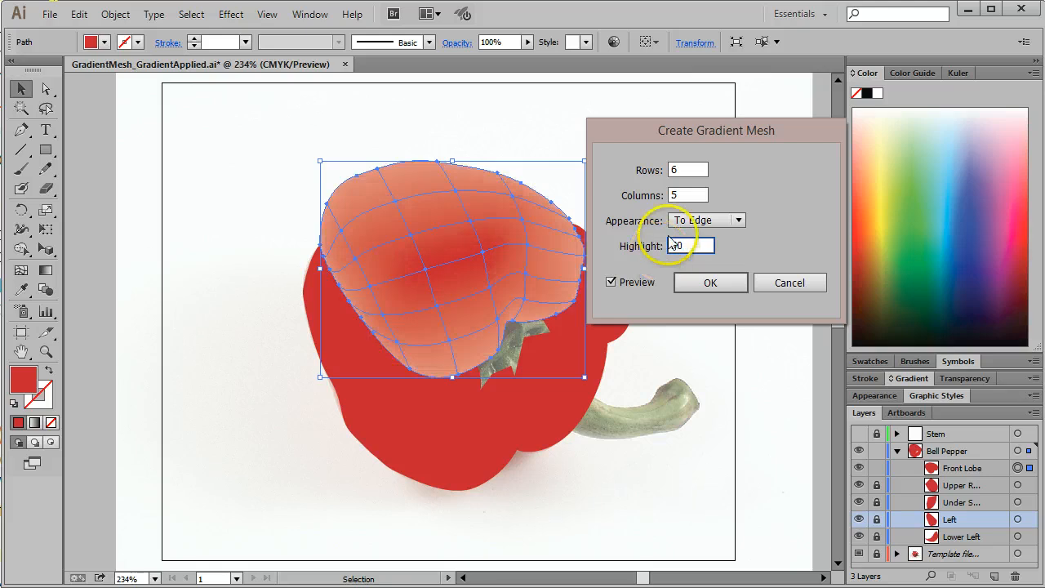
left_click(735, 220)
left_click(704, 257)
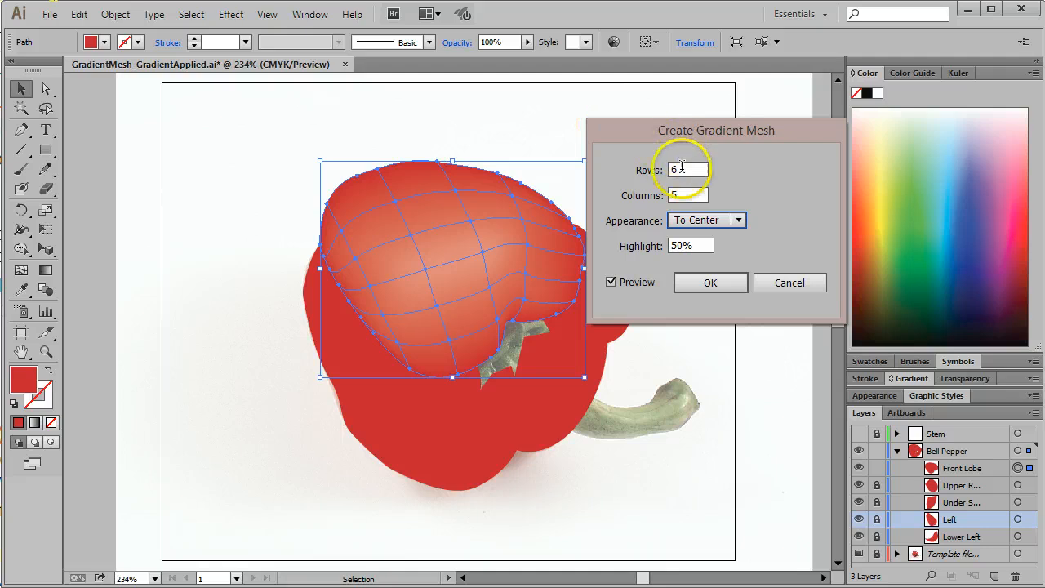
Step: Compare 5, 6 and 7 rows in the mesh preview, and cancel creating the gradient mesh
left_click_drag(709, 130, 740, 107)
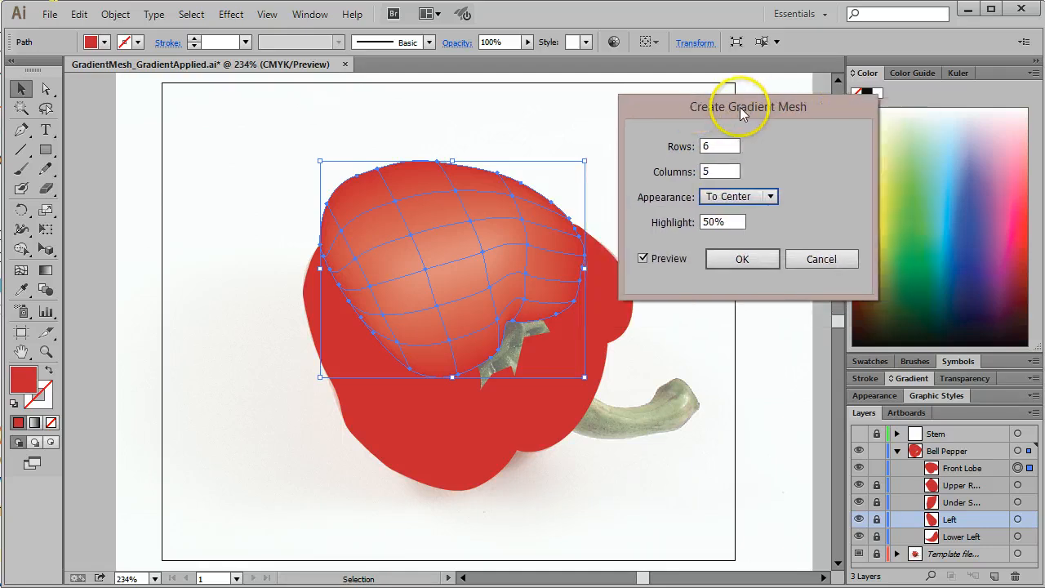
left_click(717, 144)
key("Down")
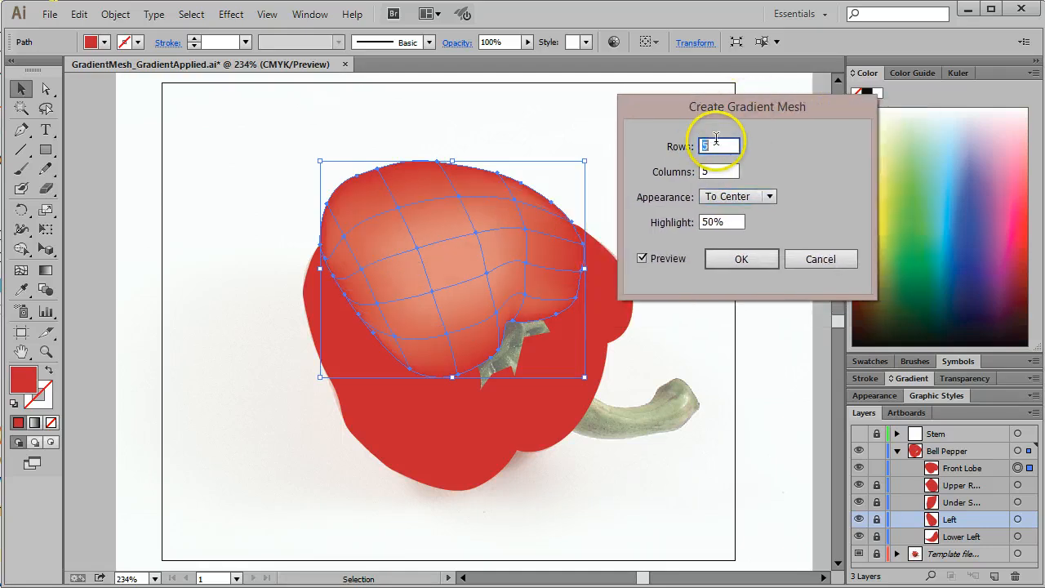
key("Up")
key("Up")
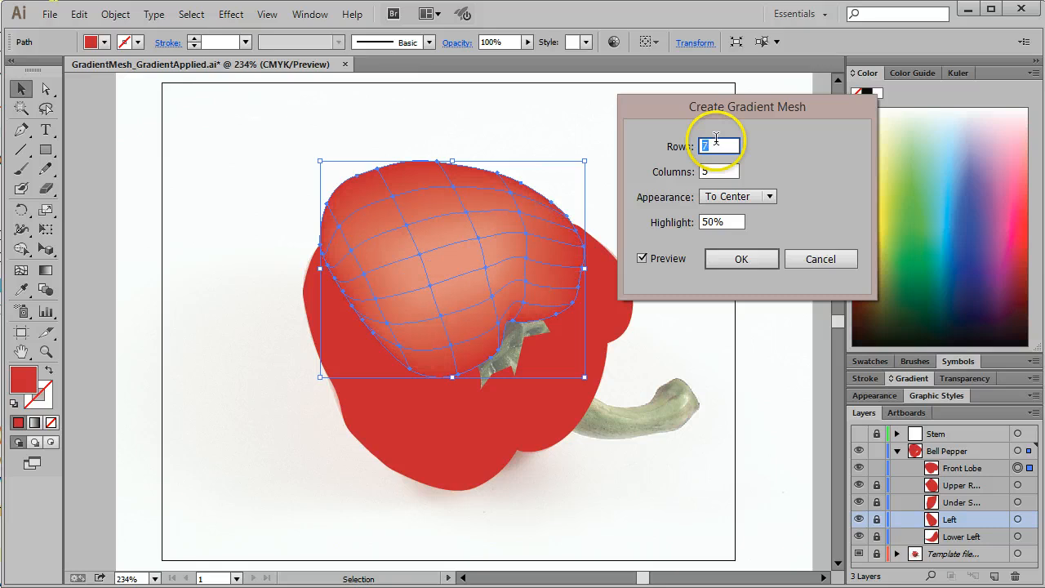
key("Down")
key("Down")
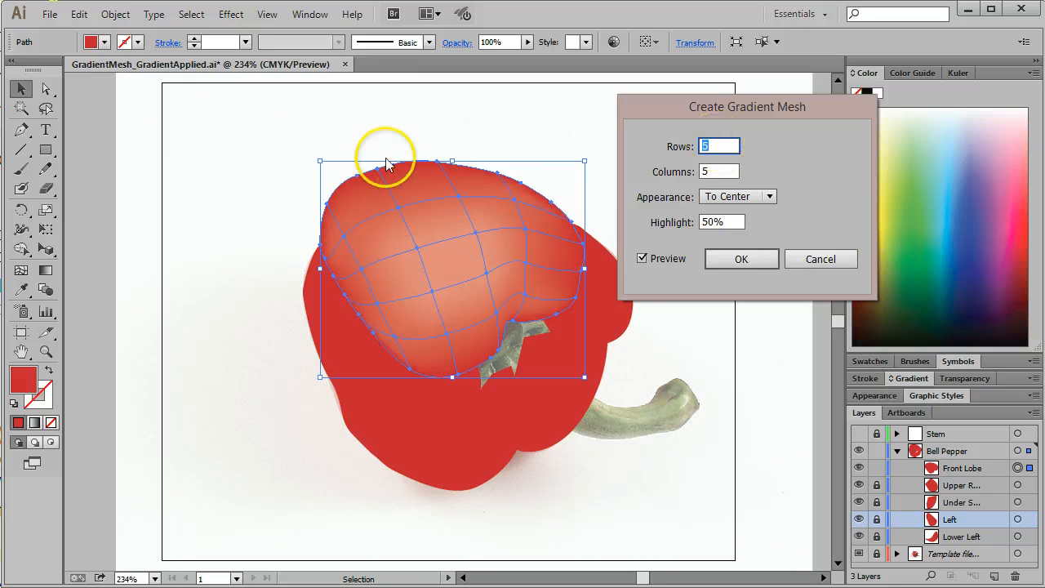
left_click(838, 259)
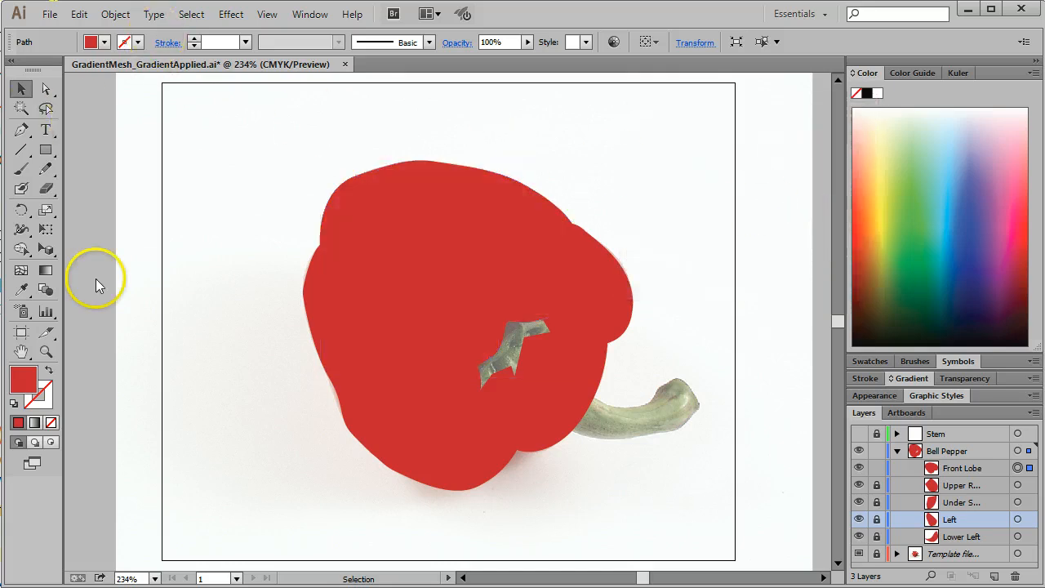
Step: With the Mesh tool, add lengthwise mesh lines through the Front Lobe's middle and near its stem-side edge, plus two lines crossing them
left_click(21, 273)
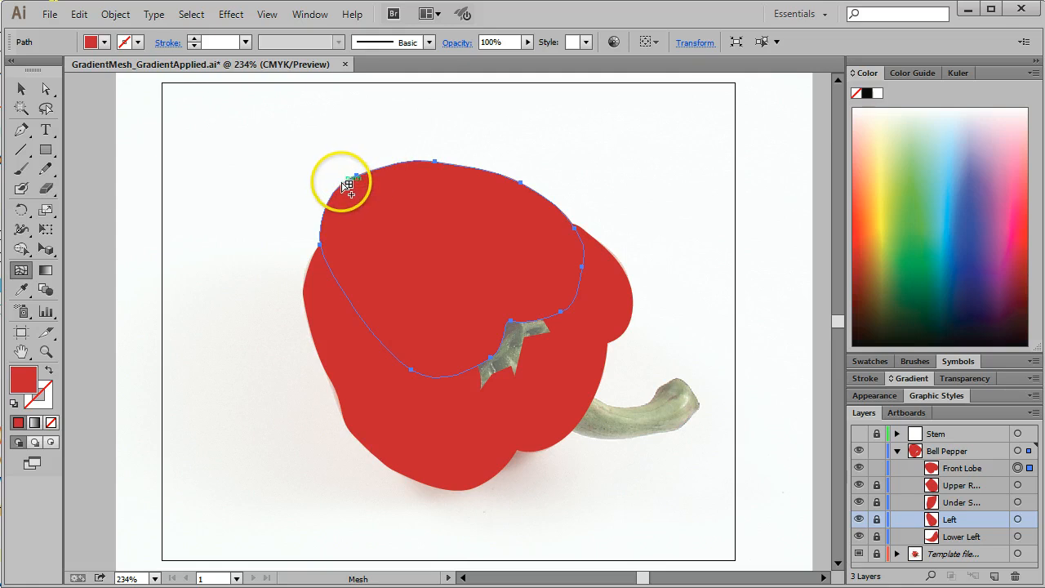
left_click(383, 341)
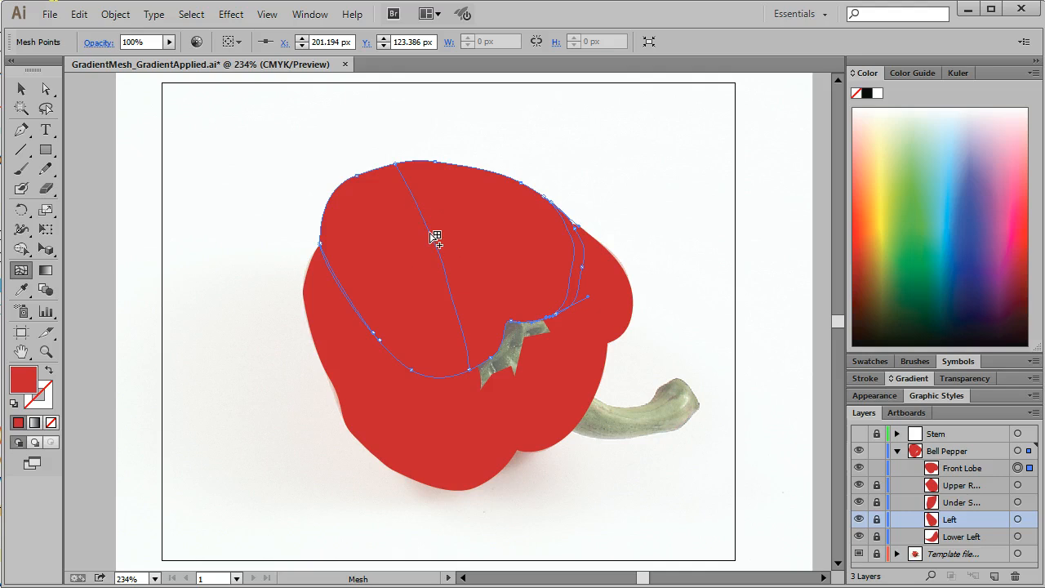
left_click(431, 233)
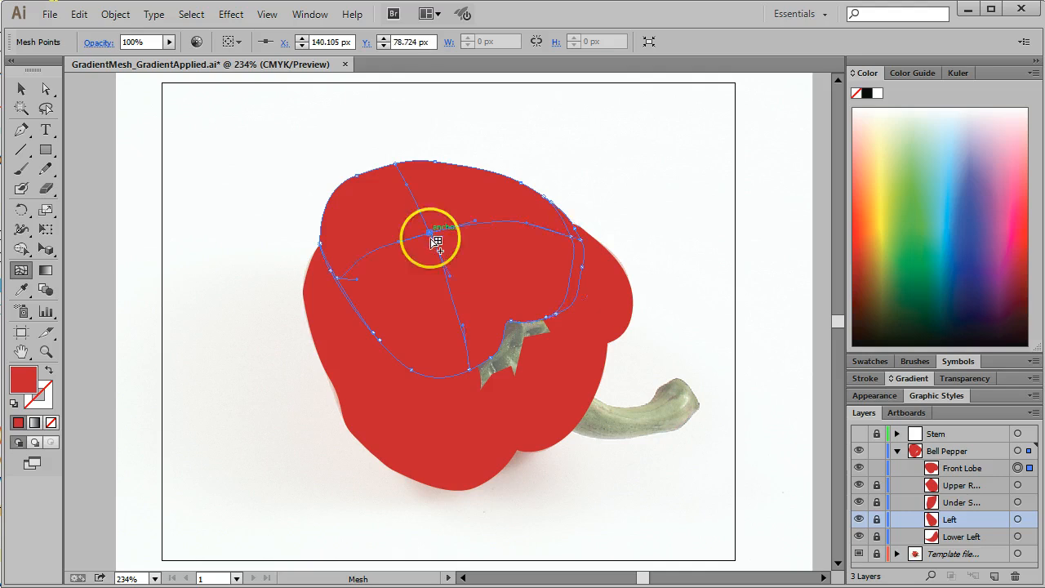
left_click(454, 299)
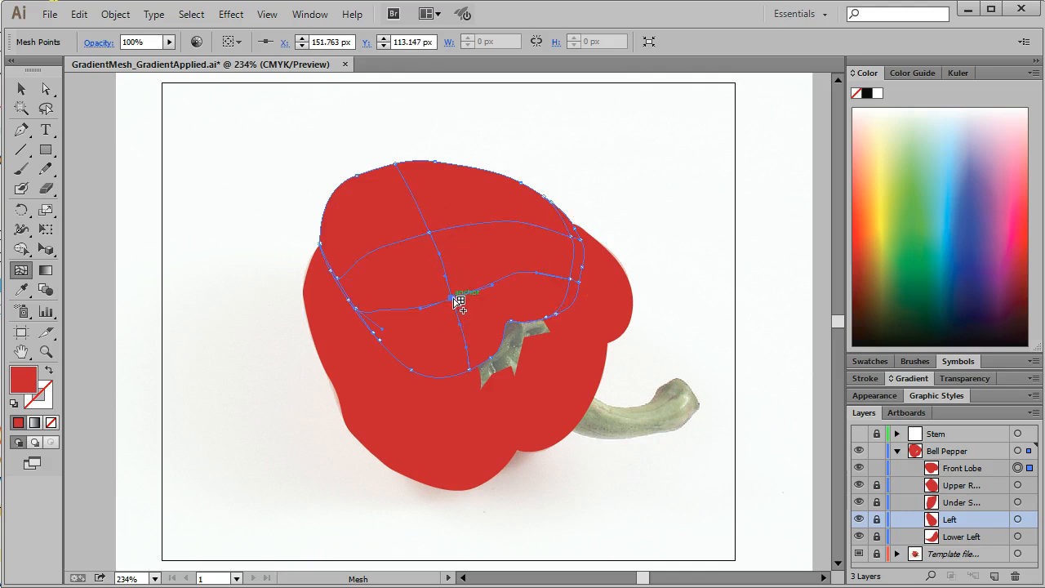
Step: Add more lengthwise mesh lines on both sides of the Front Lobe's middle, and crossing lines near its upper and lower edges
left_click(474, 169)
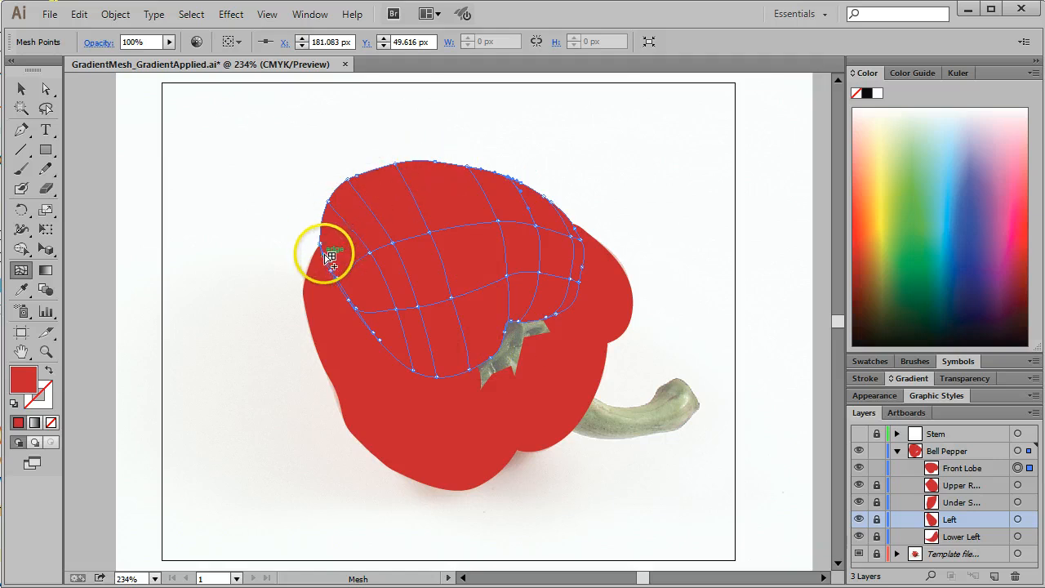
left_click(352, 186)
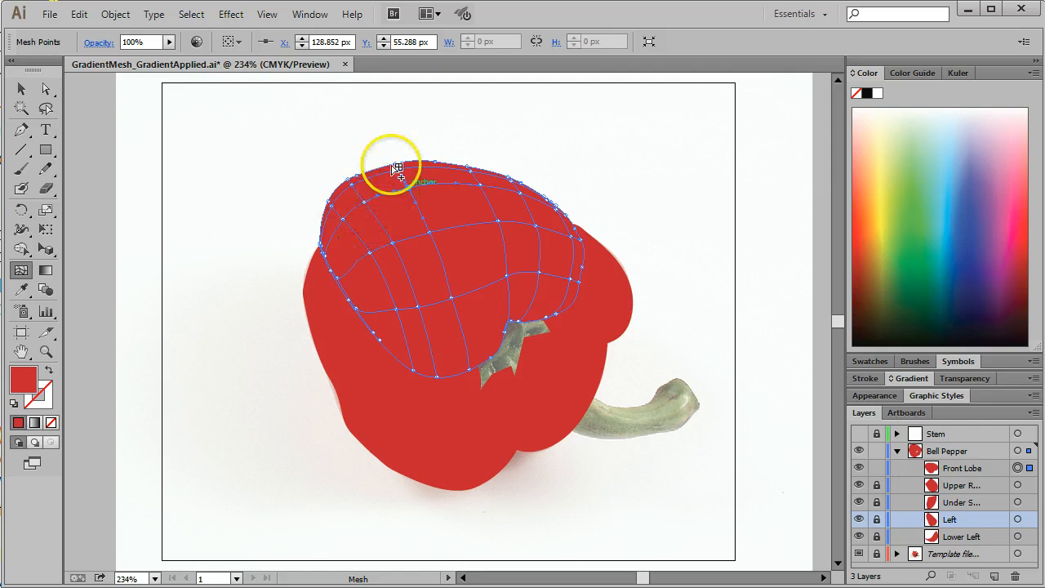
left_click(395, 163)
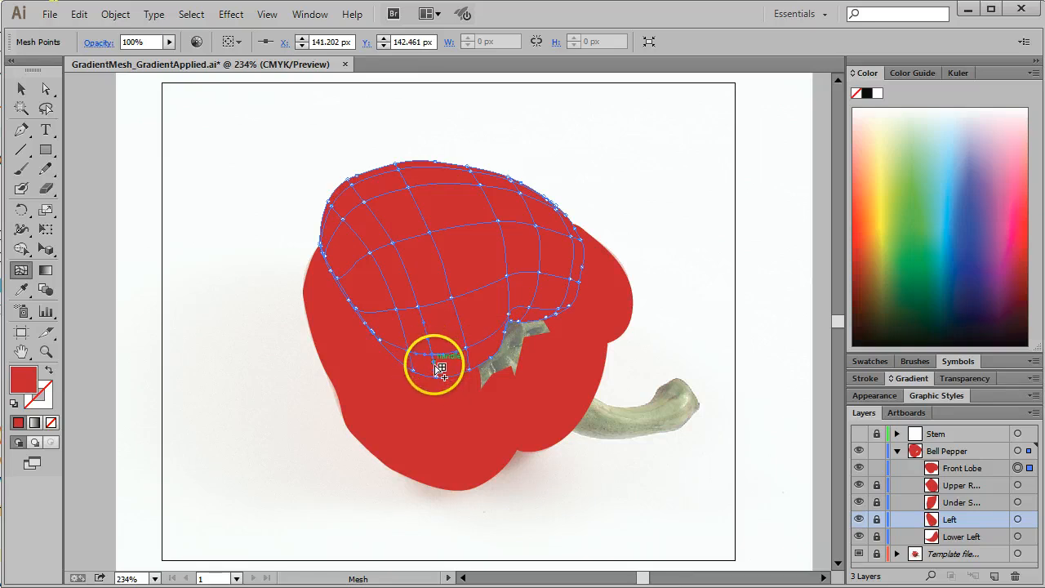
left_click_drag(439, 368, 432, 343)
Step: Display the Bell Pepper layer's artwork in Outline view over the pepper photo, keeping the Mesh tool active
key("v")
key("ctrl+y")
key("u")
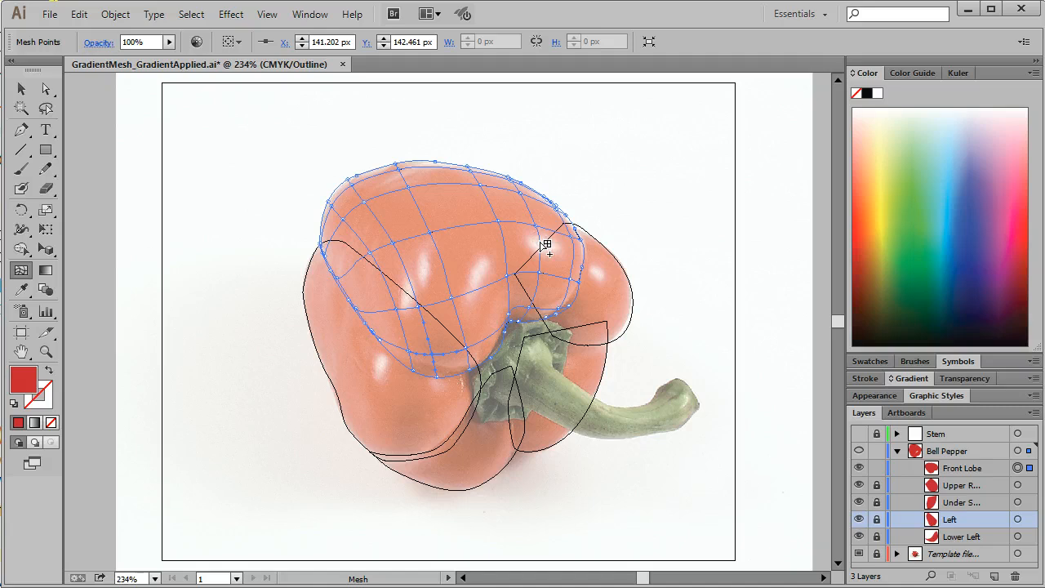
Step: Add mesh points on the Front Lobe's three white highlights, and switch to the Direct Selection tool
left_click(546, 245)
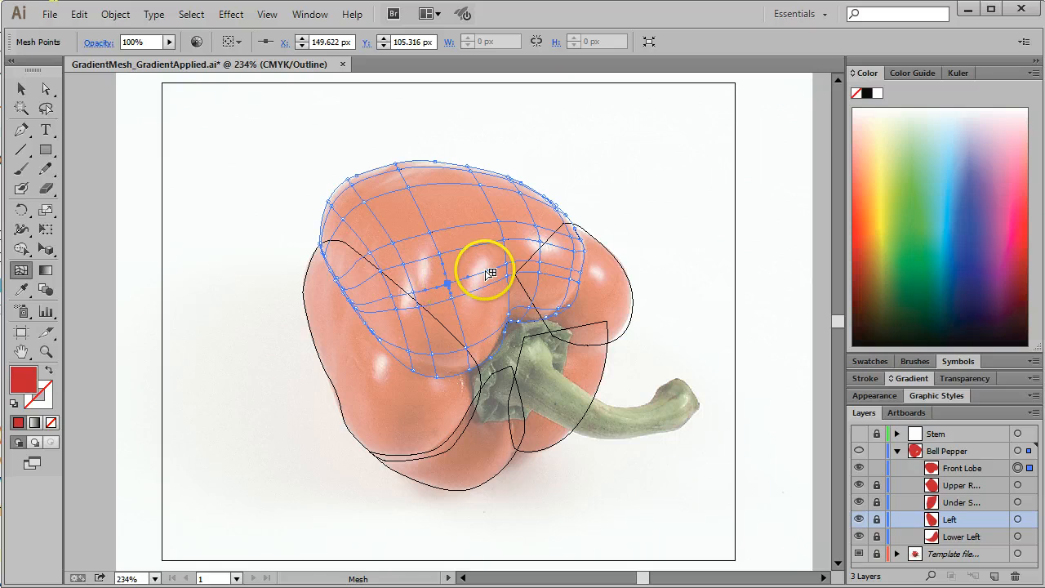
left_click(483, 276)
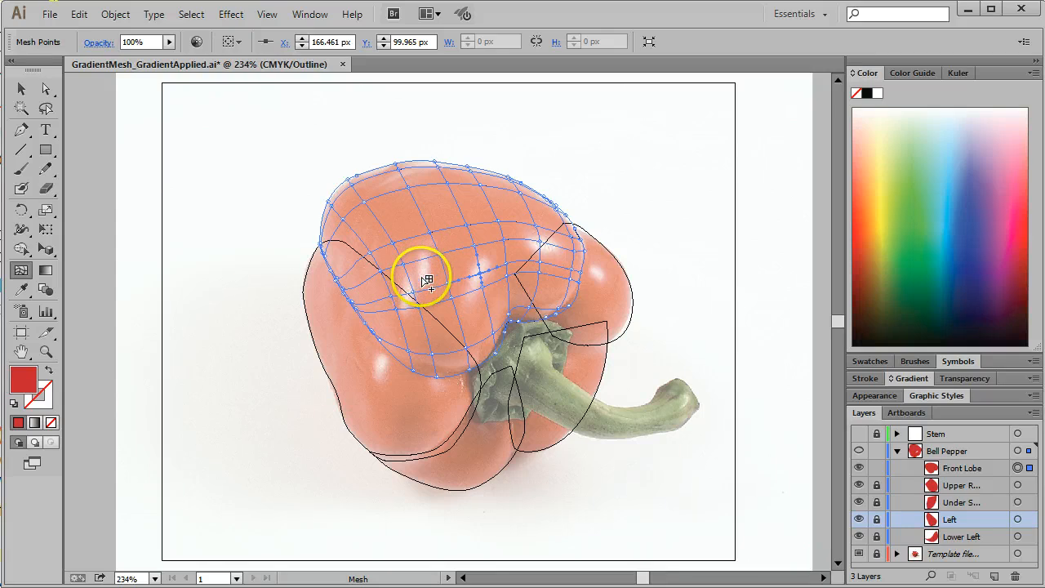
left_click(410, 277)
left_click(583, 315)
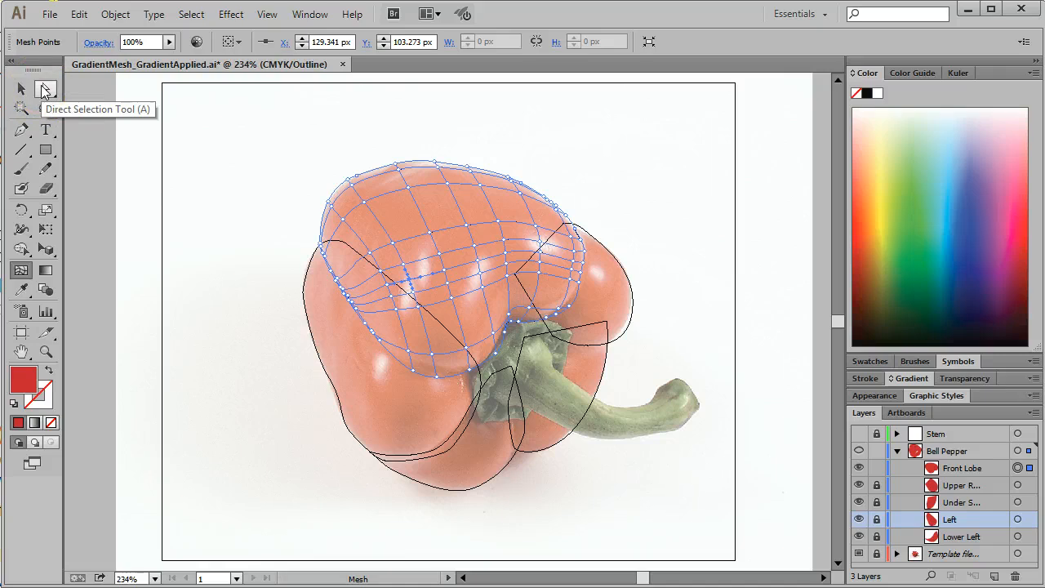
left_click(44, 90)
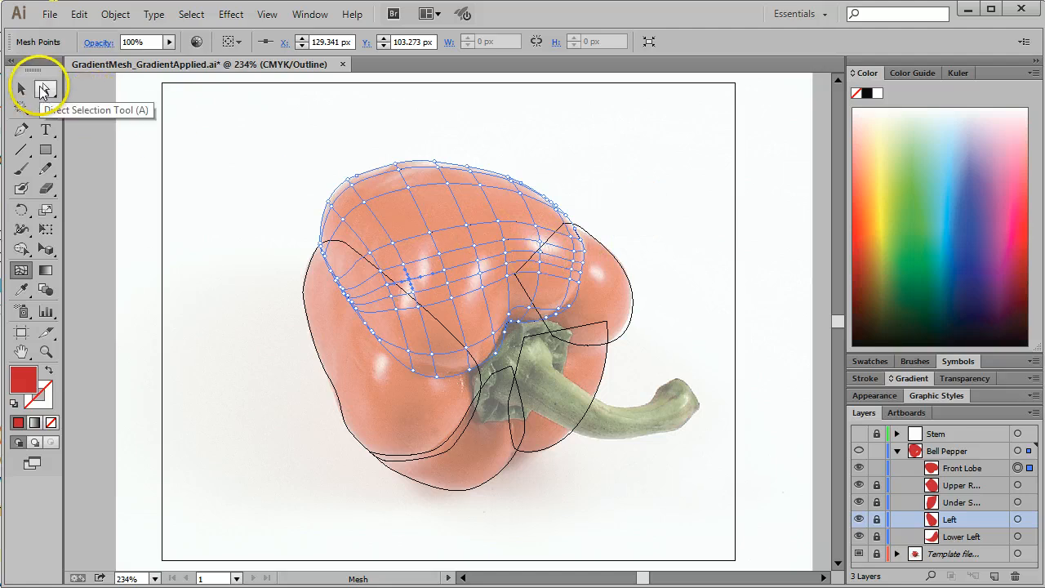
left_click(45, 89)
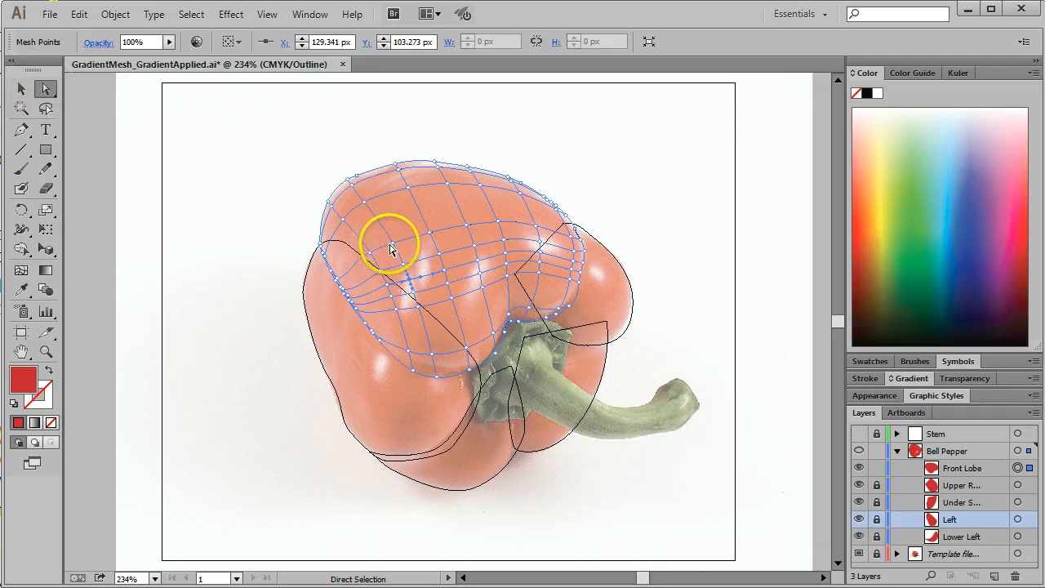
left_click_drag(424, 283, 482, 279)
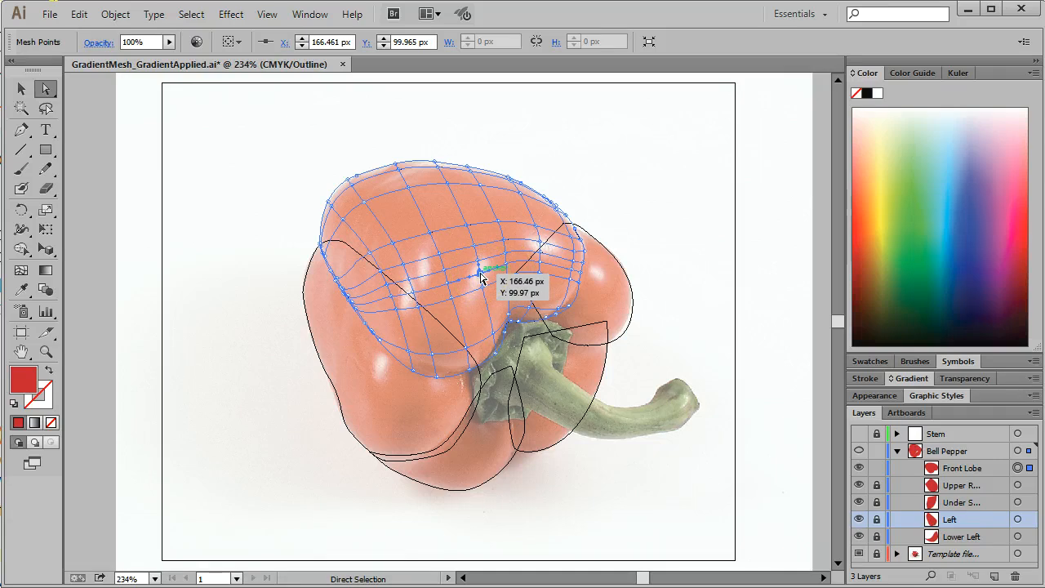
mouse_move(530, 236)
left_mouse_down()
mouse_move(560, 224)
mouse_move(539, 244)
left_mouse_up()
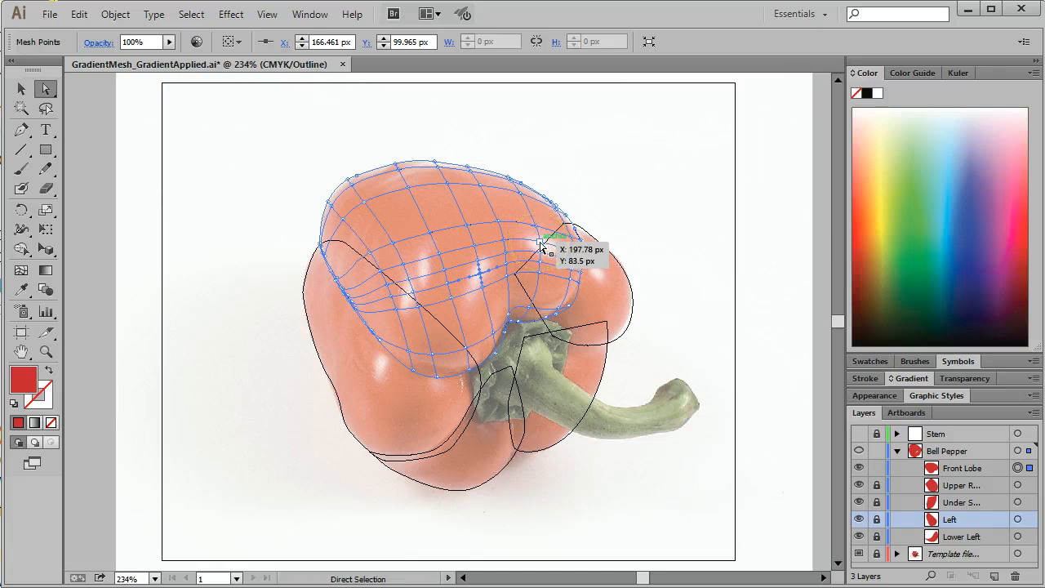
left_click(541, 244, "shift")
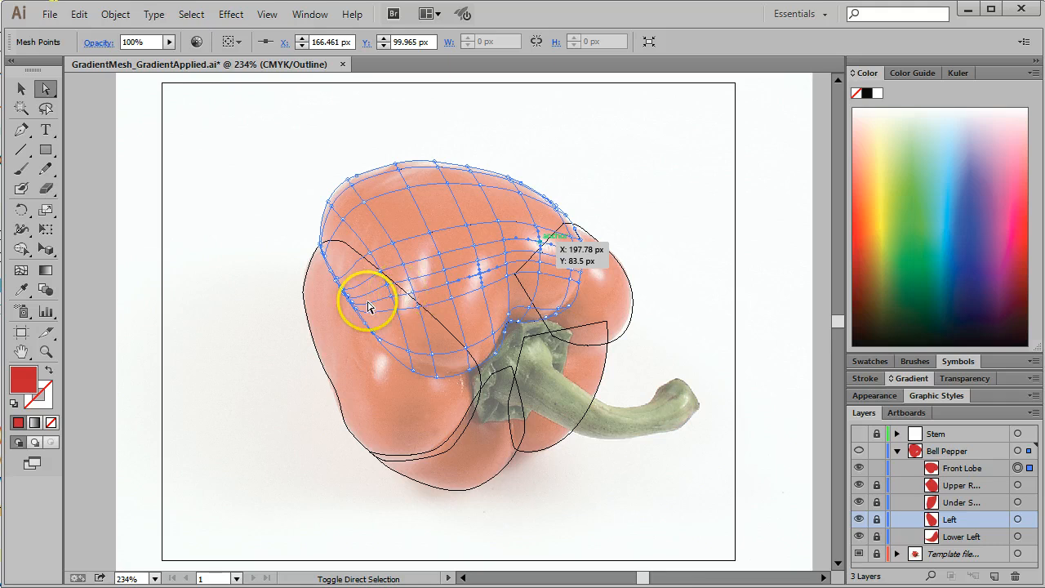
left_click_drag(367, 306, 425, 282)
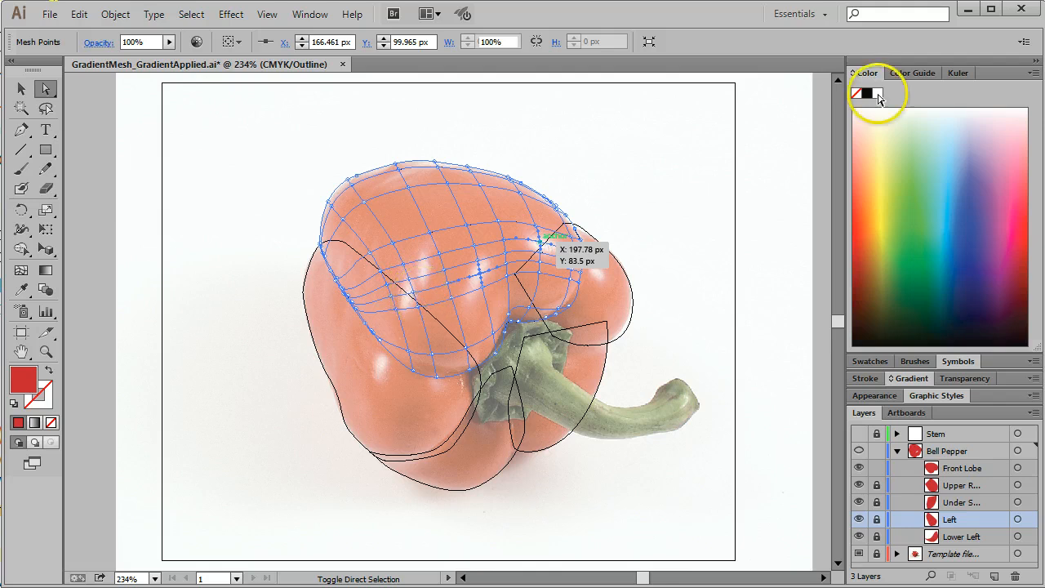
left_click(542, 102)
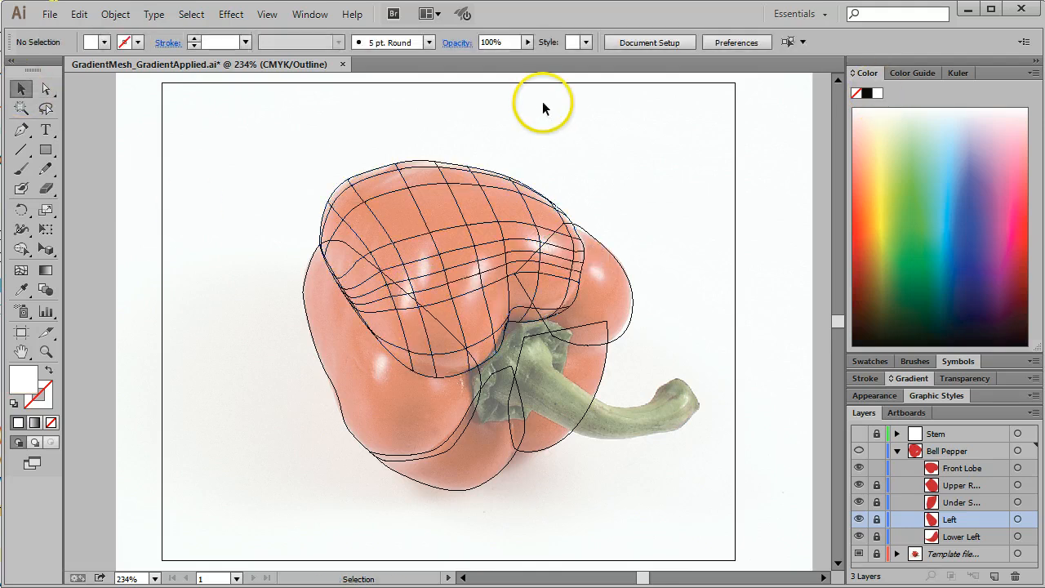
left_click(49, 89)
left_click(370, 195)
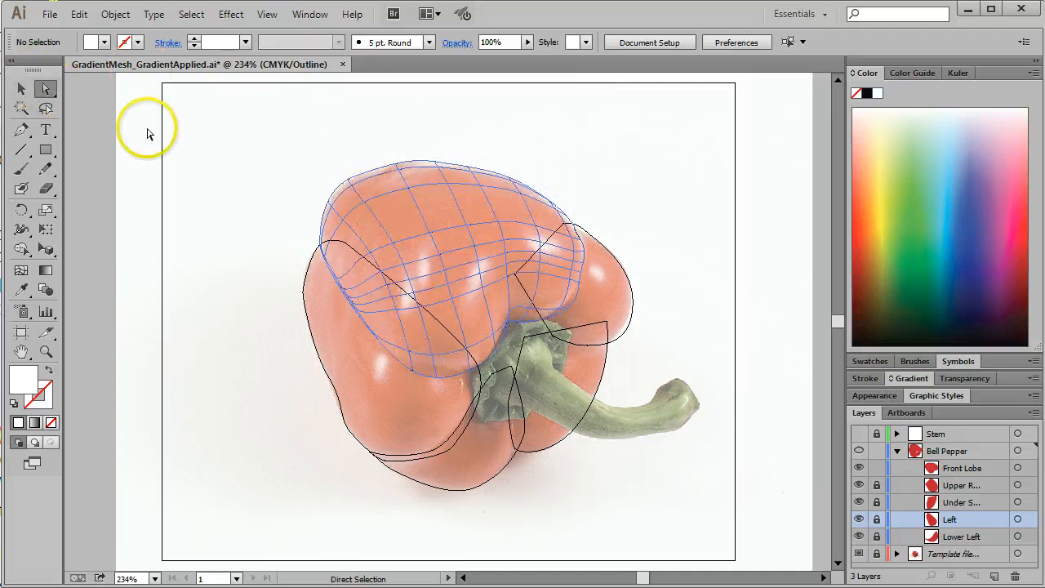
left_click(589, 155)
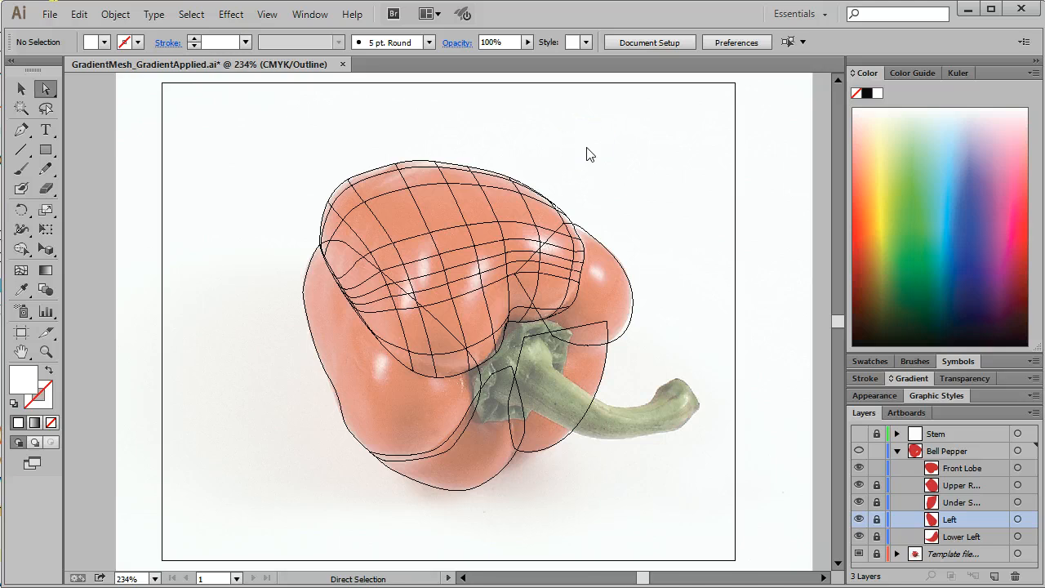
Step: Show the artwork in Preview, select the whole Front Lobe mesh, and return to Outline view with it selected
key("ctrl+y")
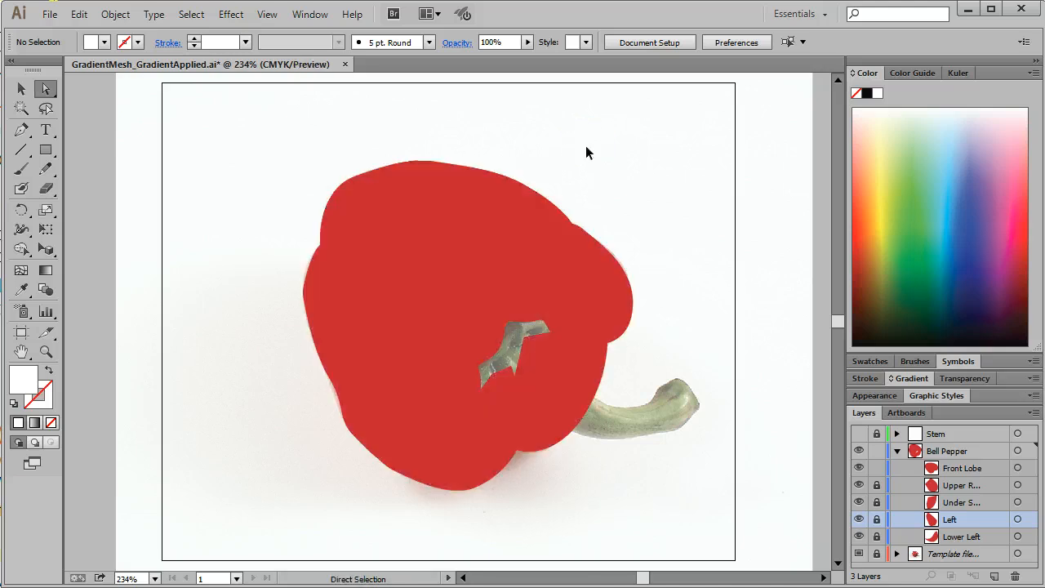
left_click(599, 145)
left_click(1018, 469)
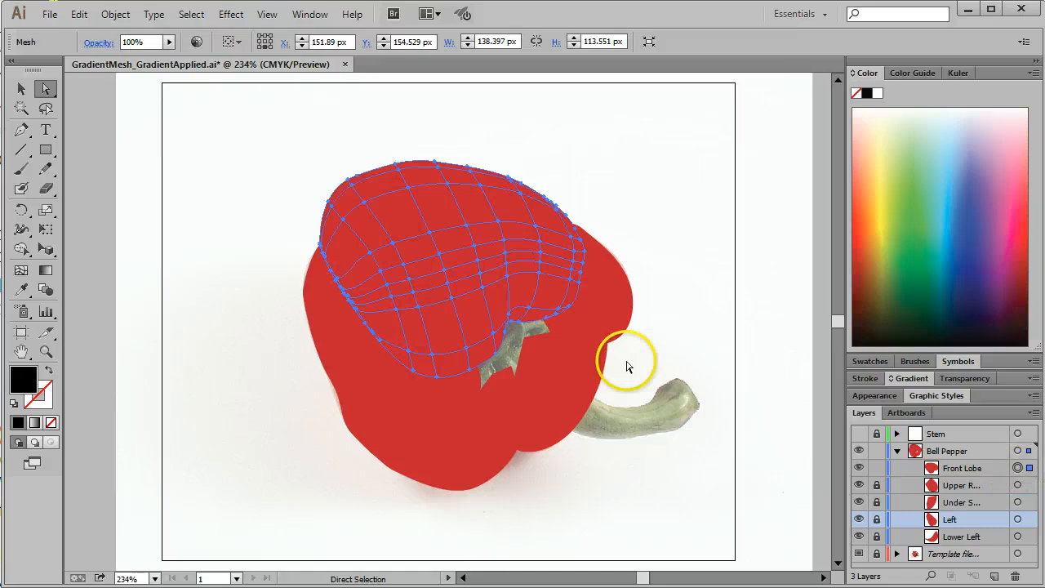
key("ctrl")
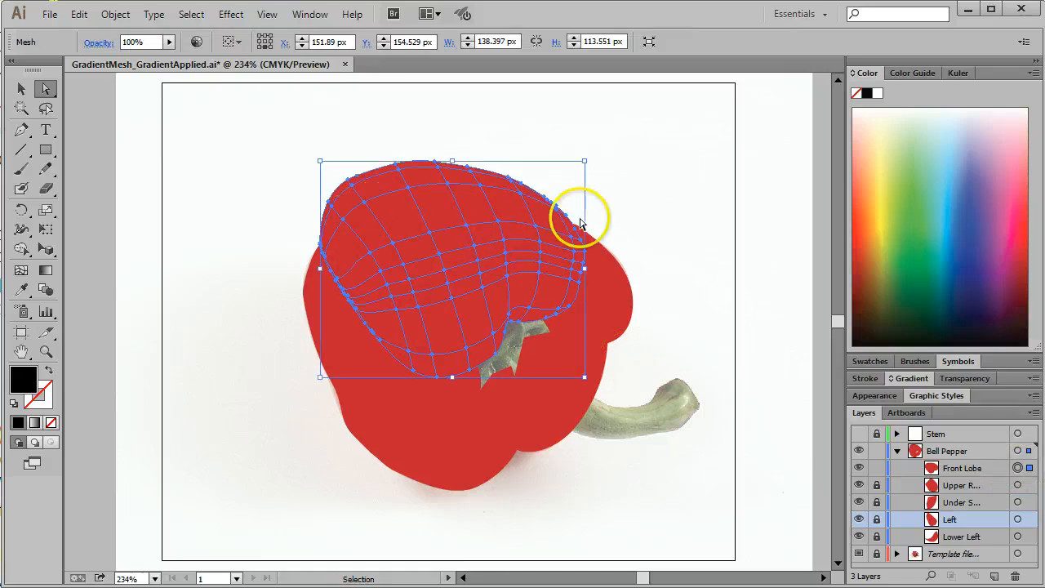
key("ctrl+y")
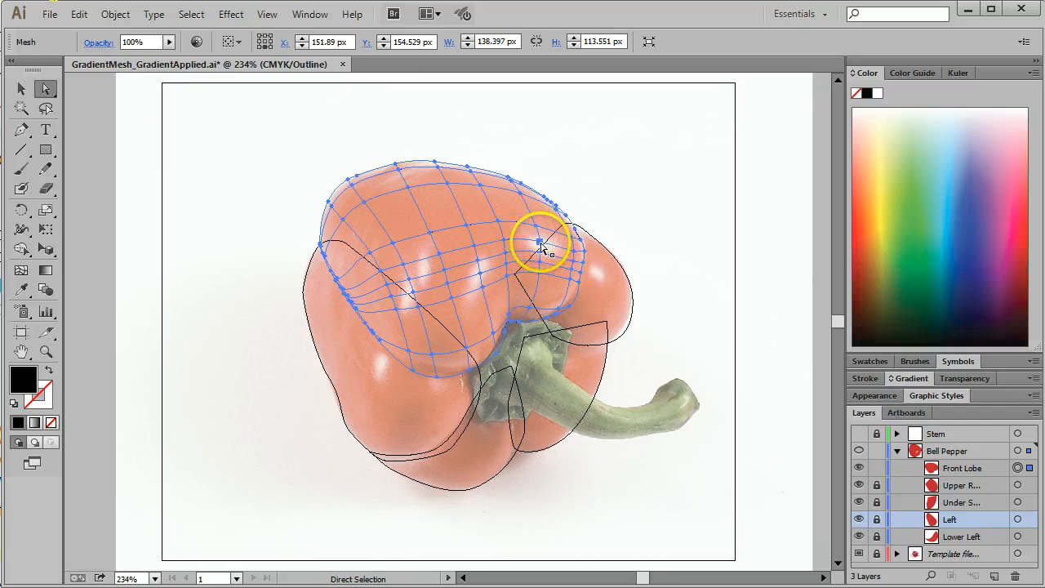
Step: Color the mesh points on the Front Lobe's two outermost highlights with pale pink sampled by the Eyedropper, check in Preview, and return to Outline
left_click(541, 243)
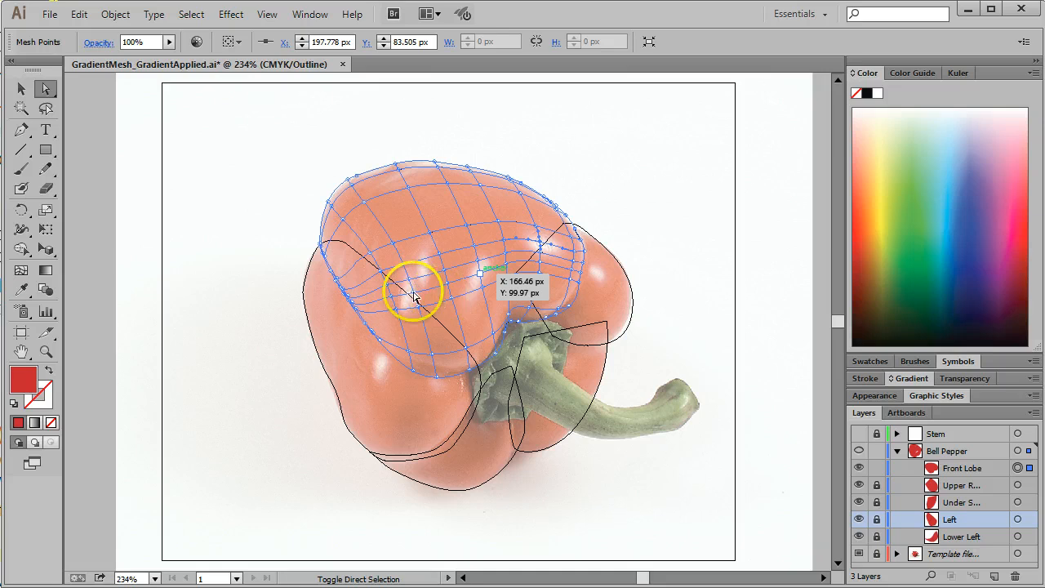
left_click(21, 289)
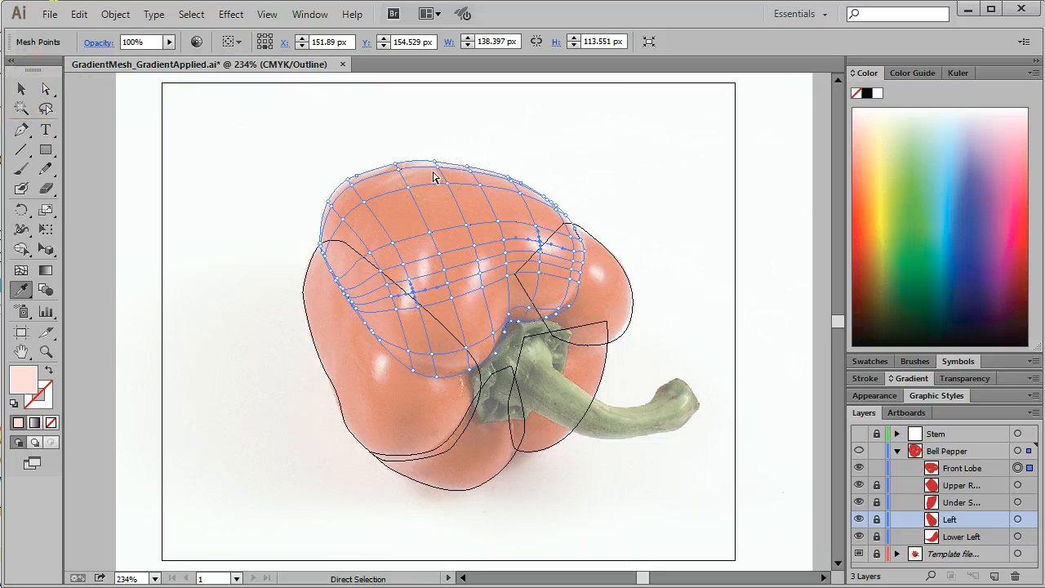
key("ctrl+y")
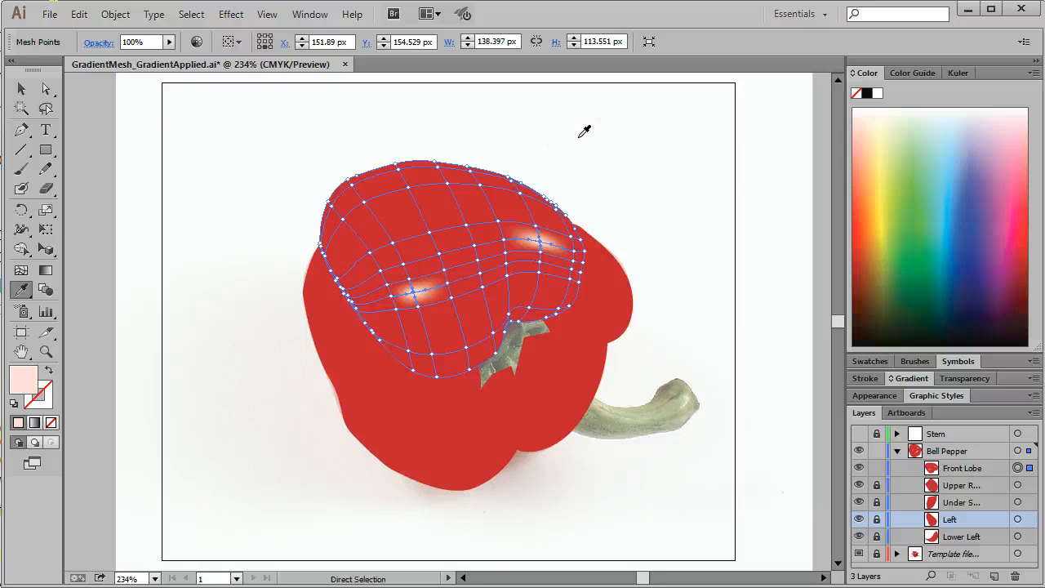
key("ctrl+y")
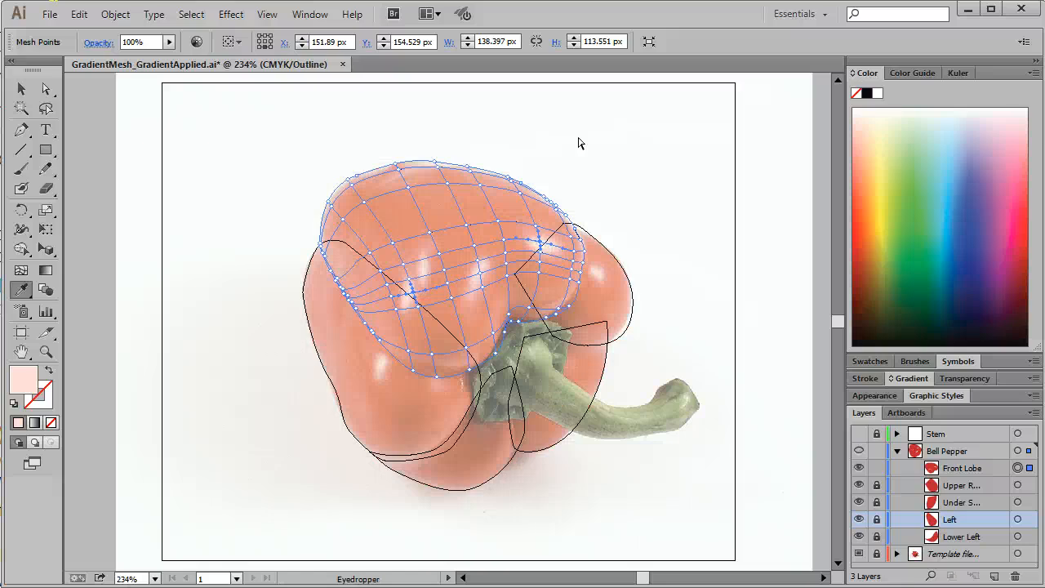
Step: Using expanded HSB color options, set the mesh points along the Front Lobe's upper edge to 70% saturation and 86% brightness, and check in Preview
left_click(46, 89)
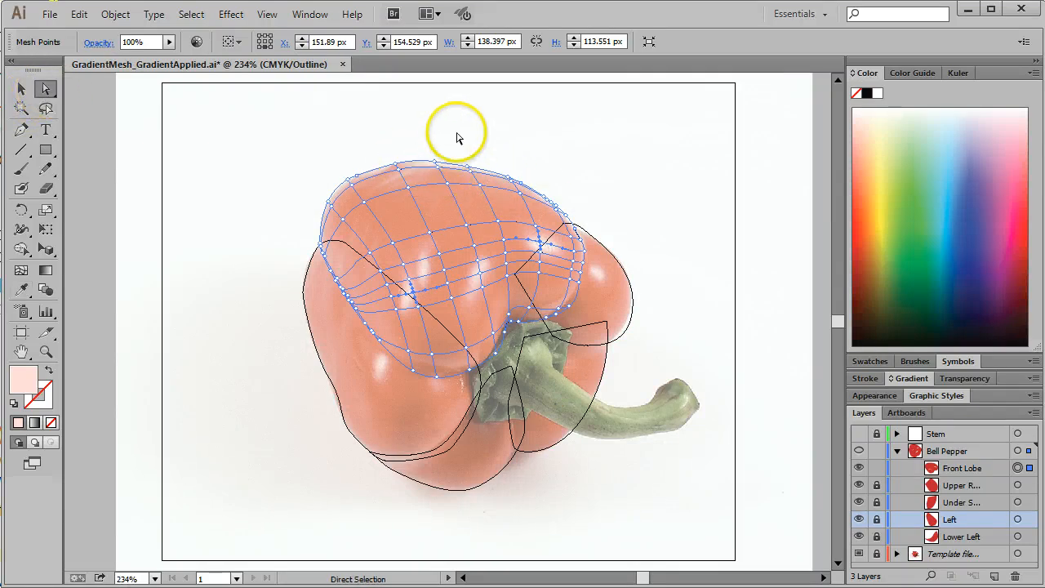
left_click(387, 139)
left_click_drag(383, 134, 489, 176)
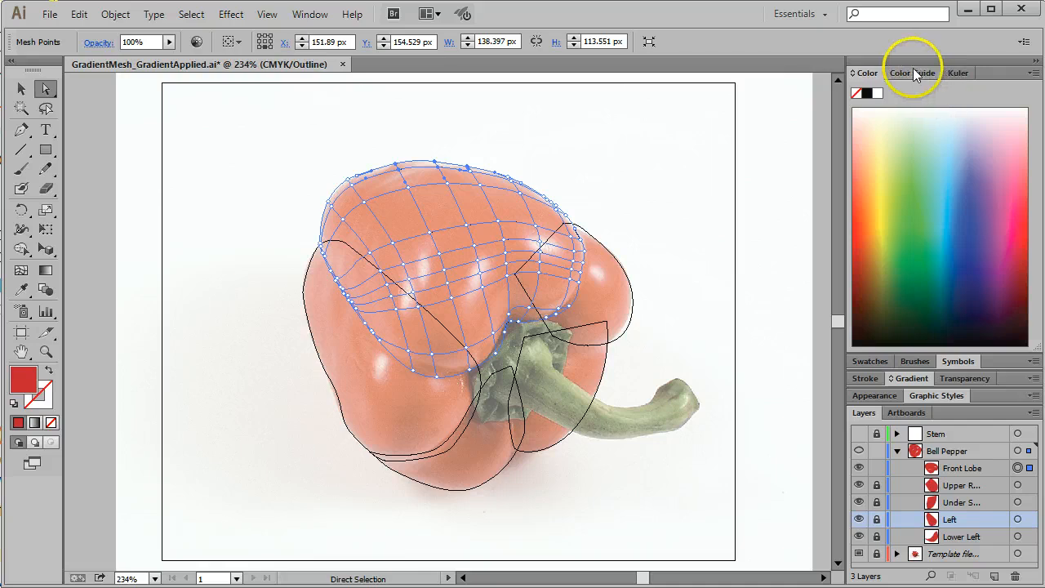
left_click(1033, 73)
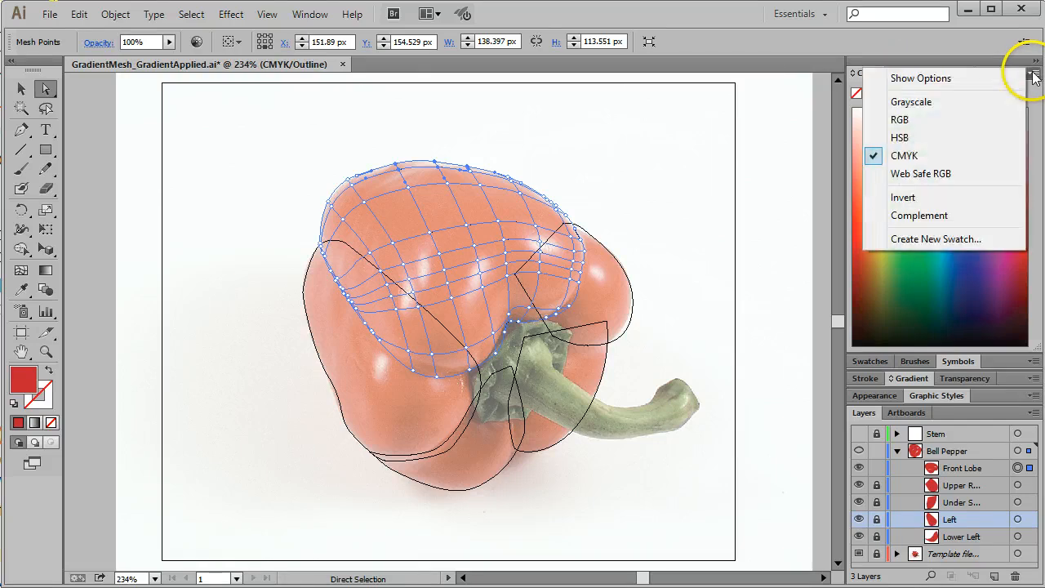
left_click(902, 139)
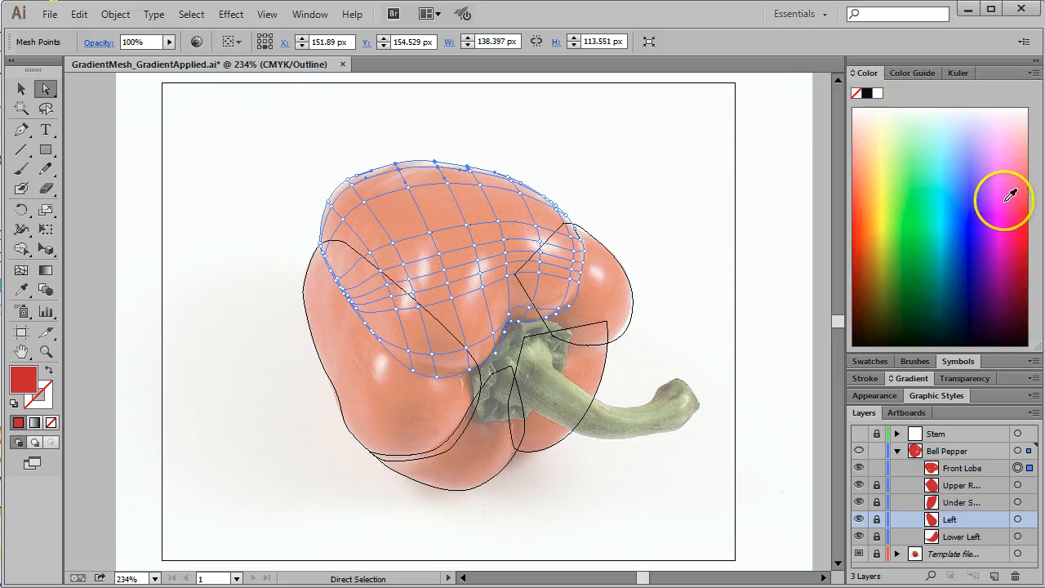
left_click(1033, 73)
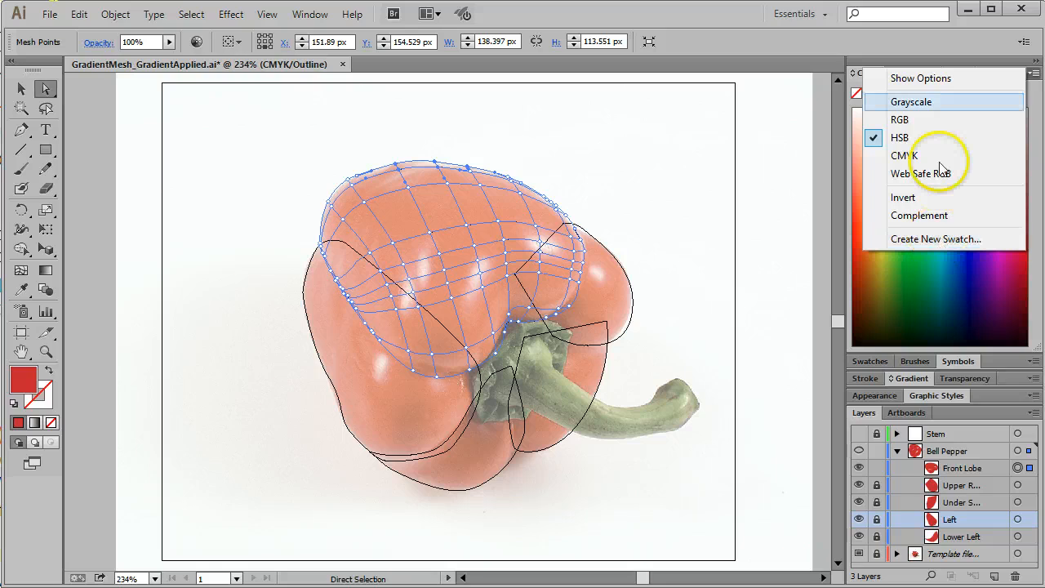
left_click(910, 77)
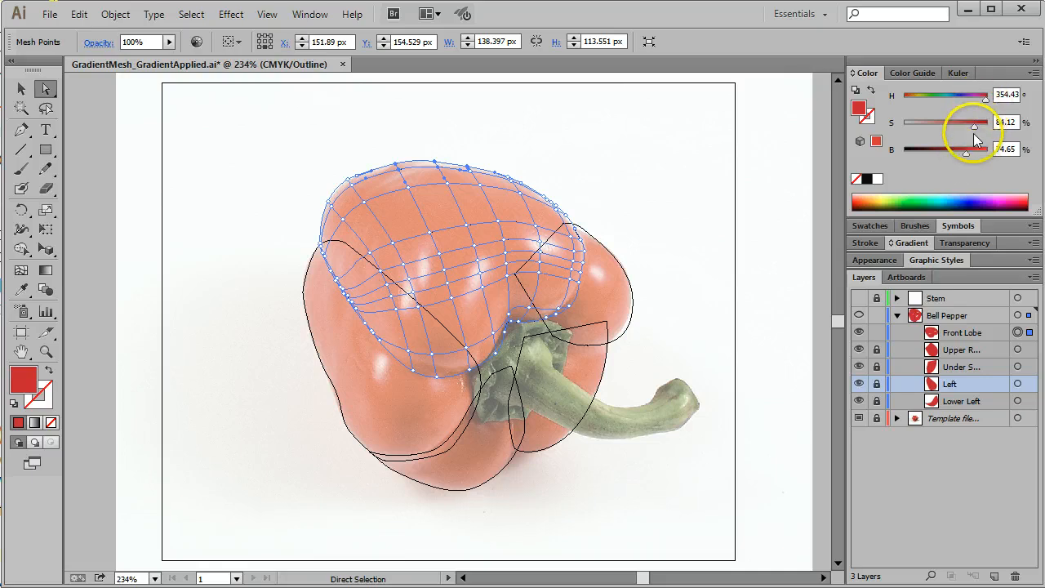
left_click_drag(972, 153, 965, 126)
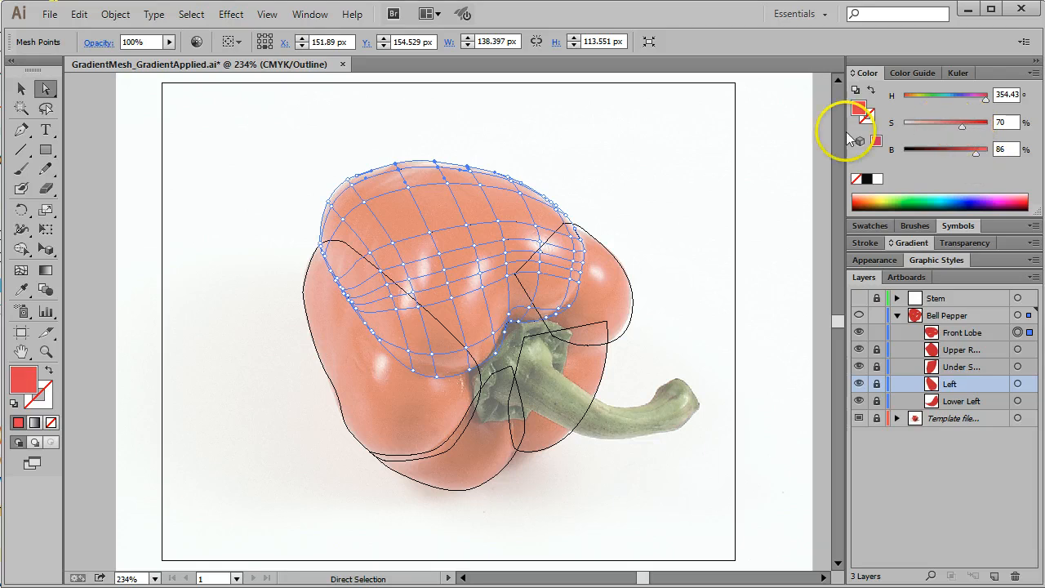
left_click(713, 137)
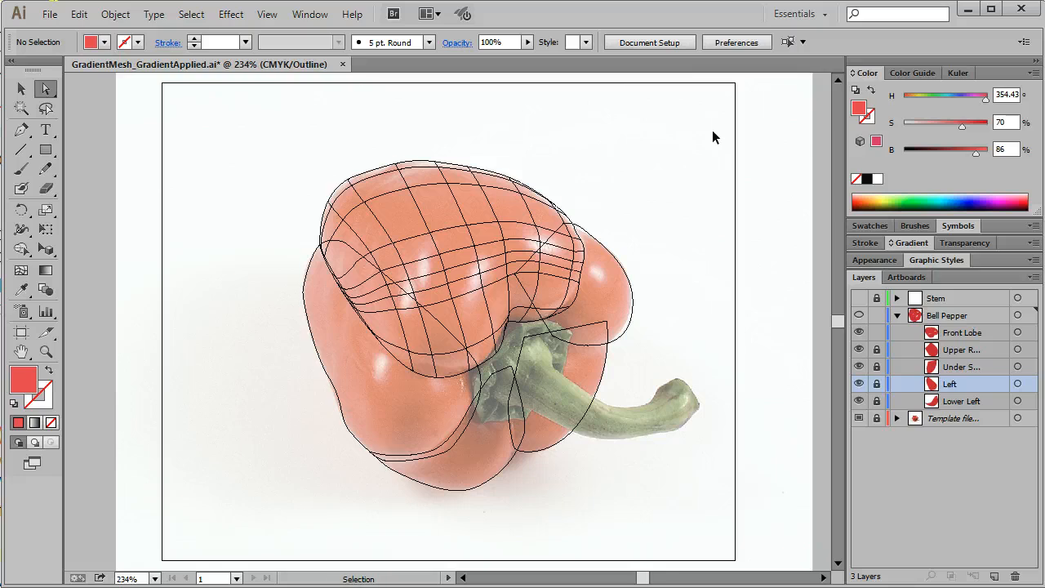
key("ctrl+y")
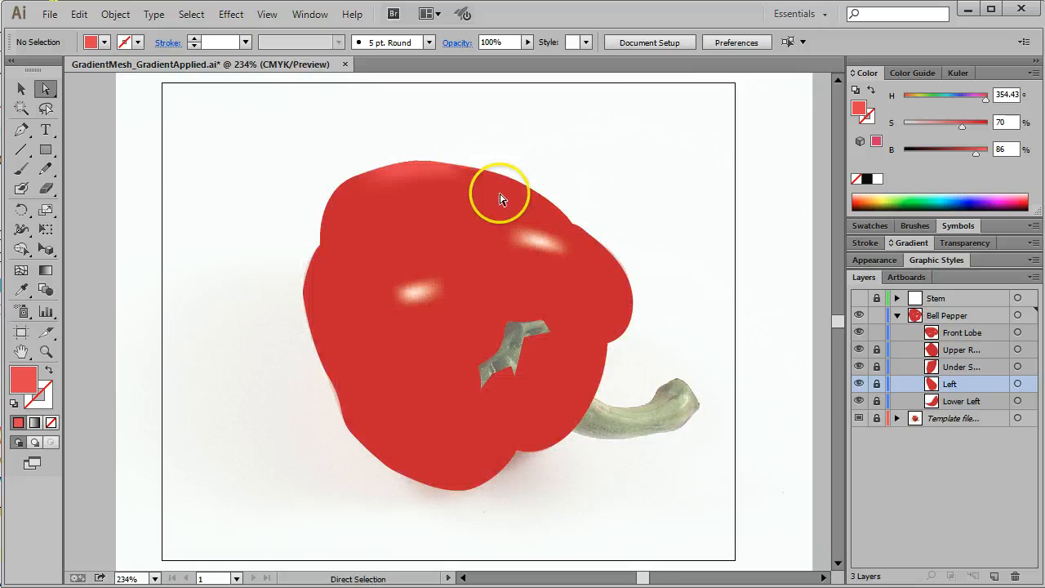
left_click(435, 164)
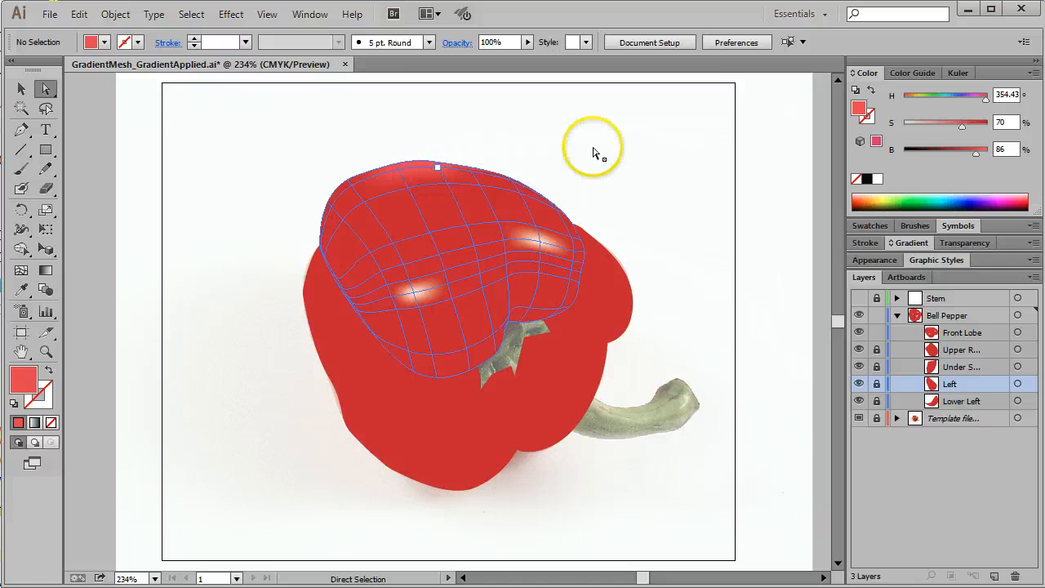
left_click(668, 181)
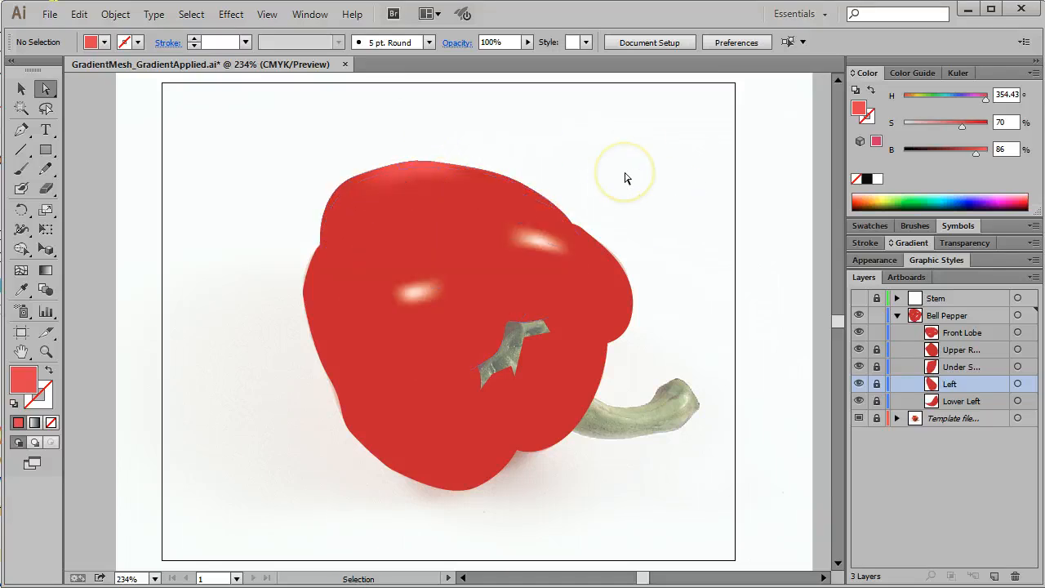
Step: In Outline view, darken the mesh points just below the Front Lobe's upper edge to 89% saturation and 61% brightness, and check in Preview
key("ctrl+y")
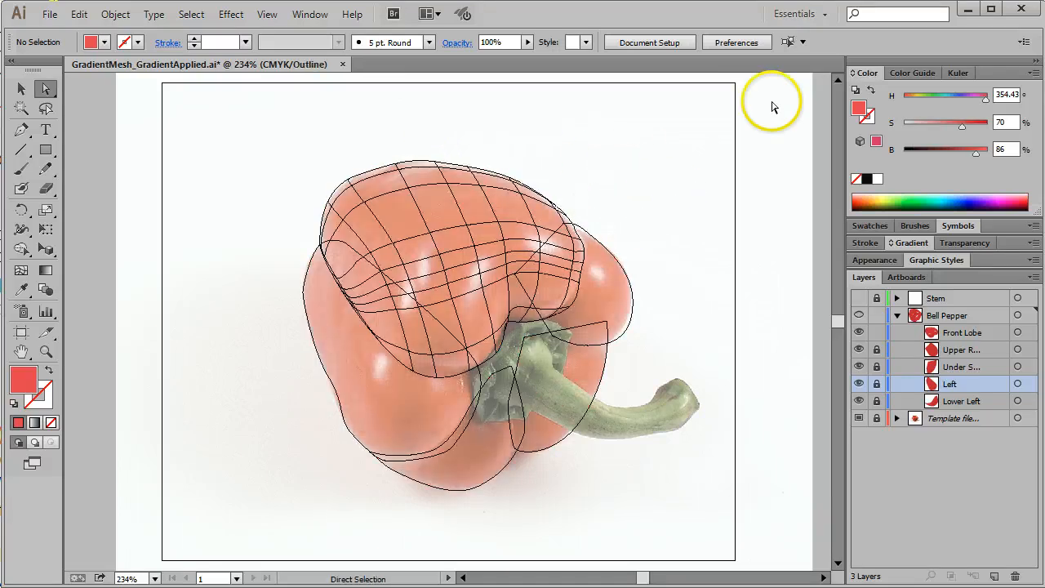
left_click(499, 225)
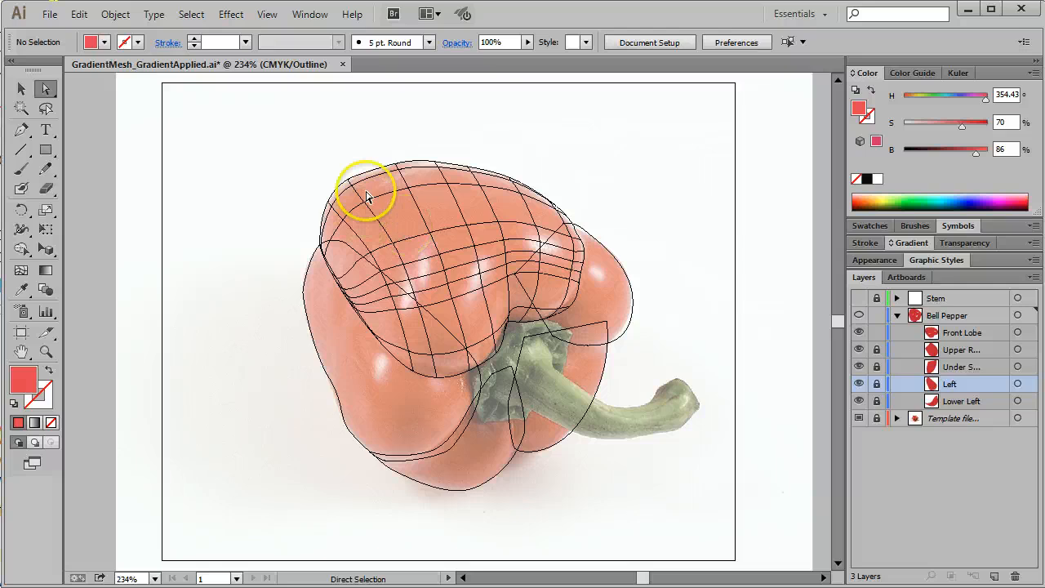
left_click(409, 193)
left_click(409, 189)
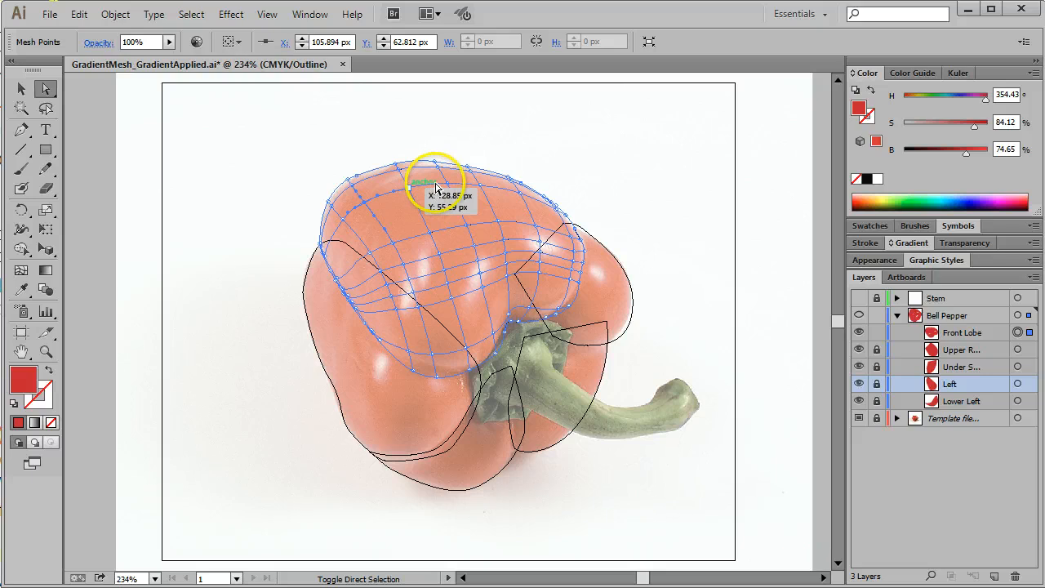
left_click_drag(463, 177, 390, 202)
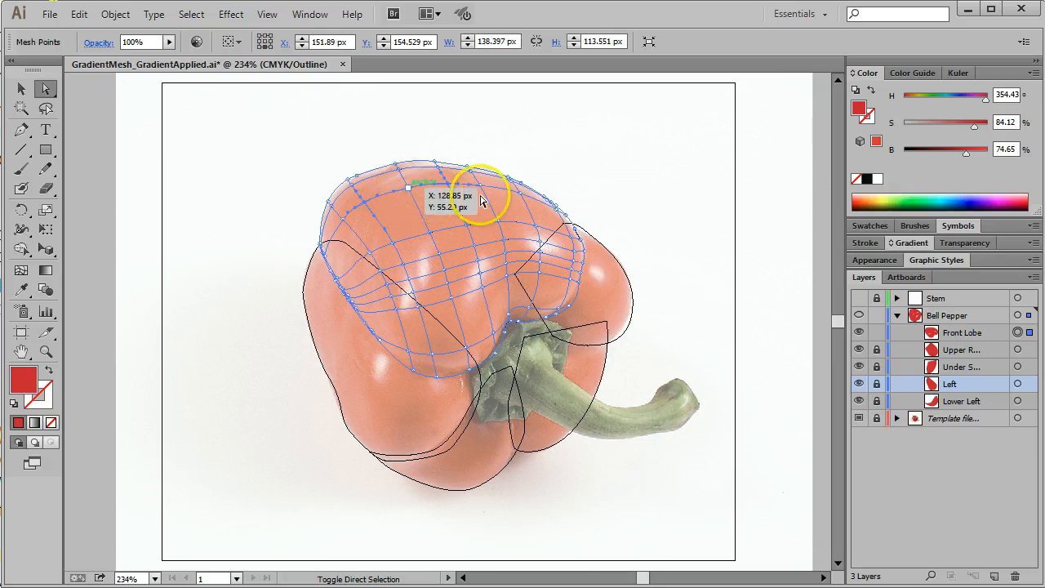
left_click_drag(966, 152, 954, 154)
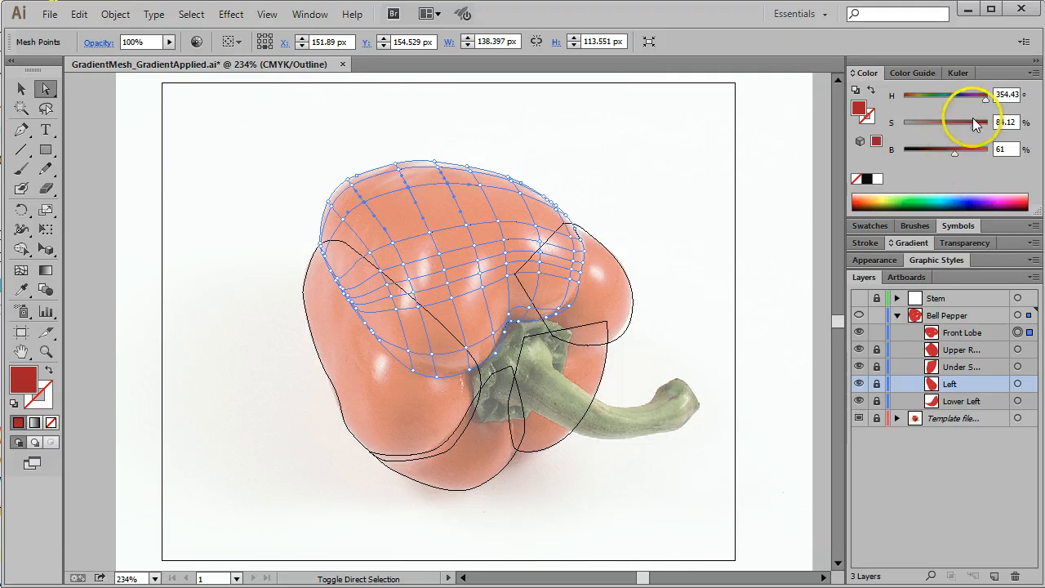
left_click_drag(973, 126, 979, 127)
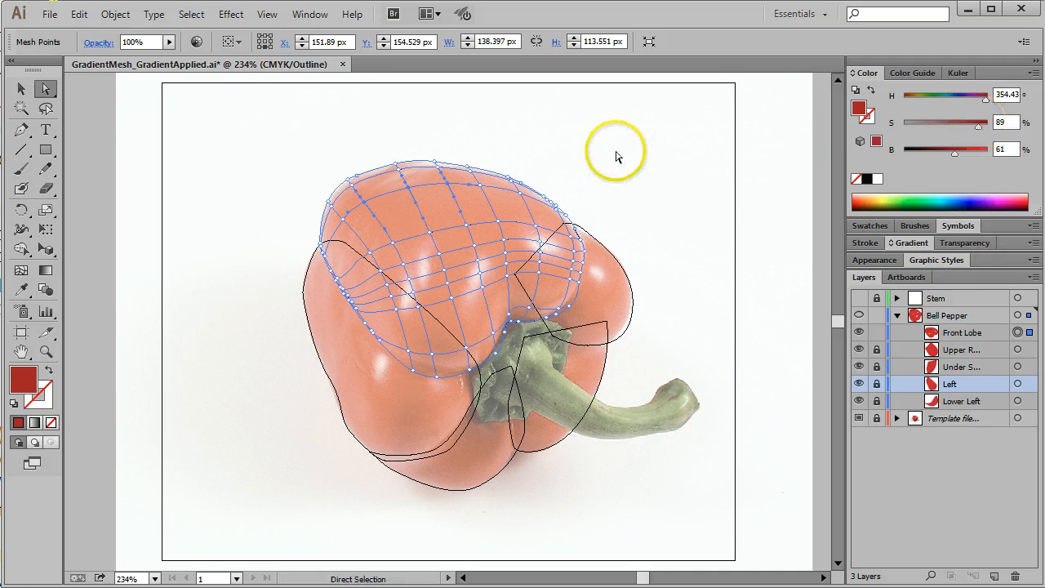
key("ctrl+y")
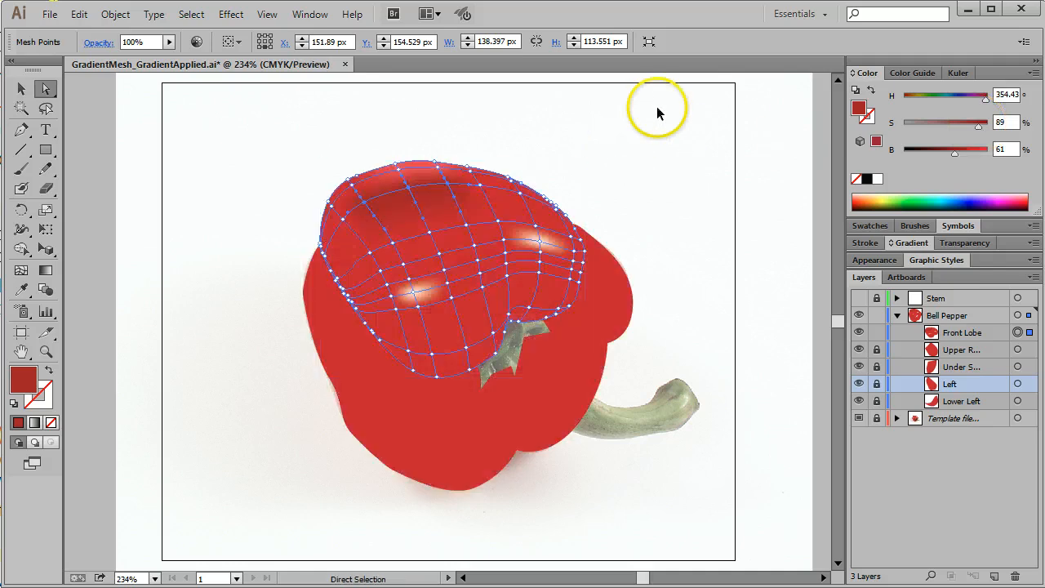
left_click(595, 155)
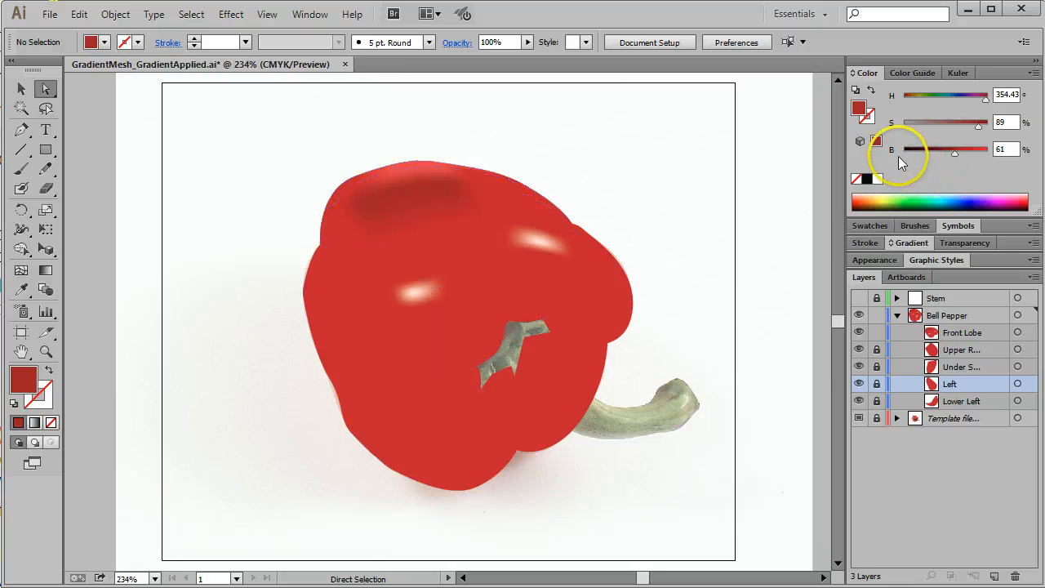
Step: In Outline view, try to darken the mesh points along the Front Lobe's lower edge to 90% saturation and 58% brightness, and check in Preview
key("ctrl+y")
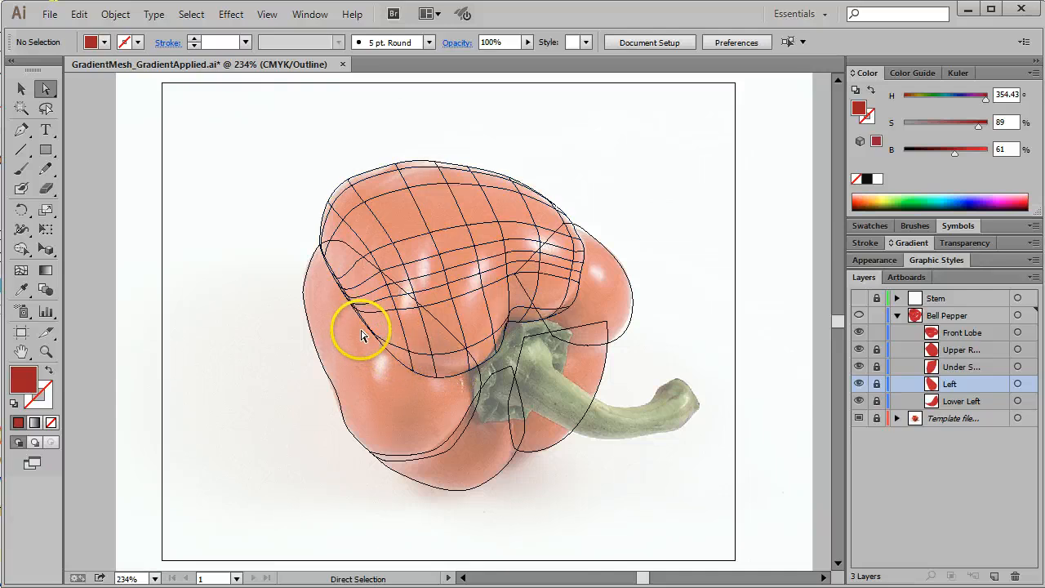
left_click_drag(362, 344, 484, 383)
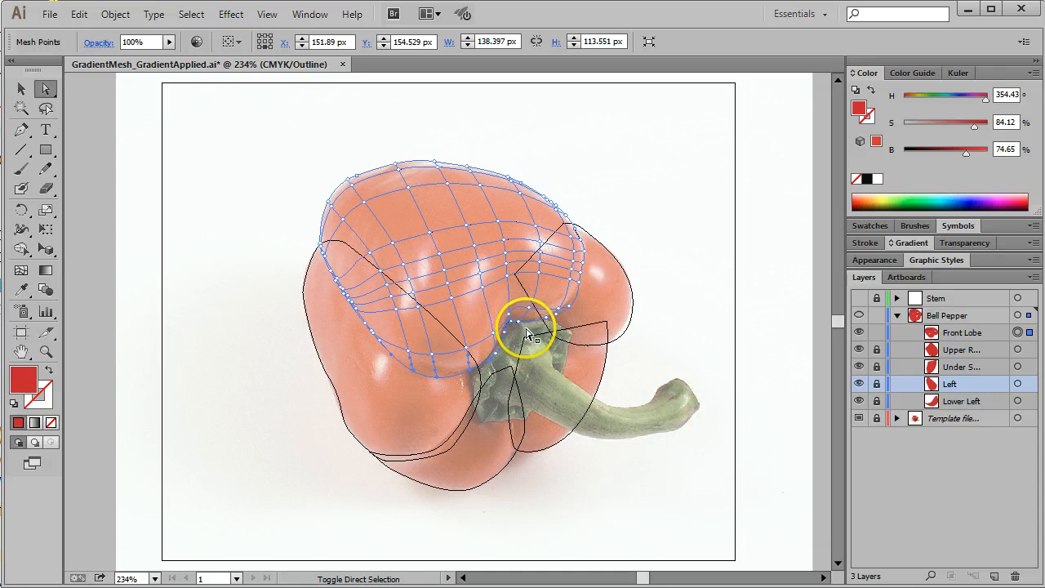
left_click_drag(514, 329, 515, 359)
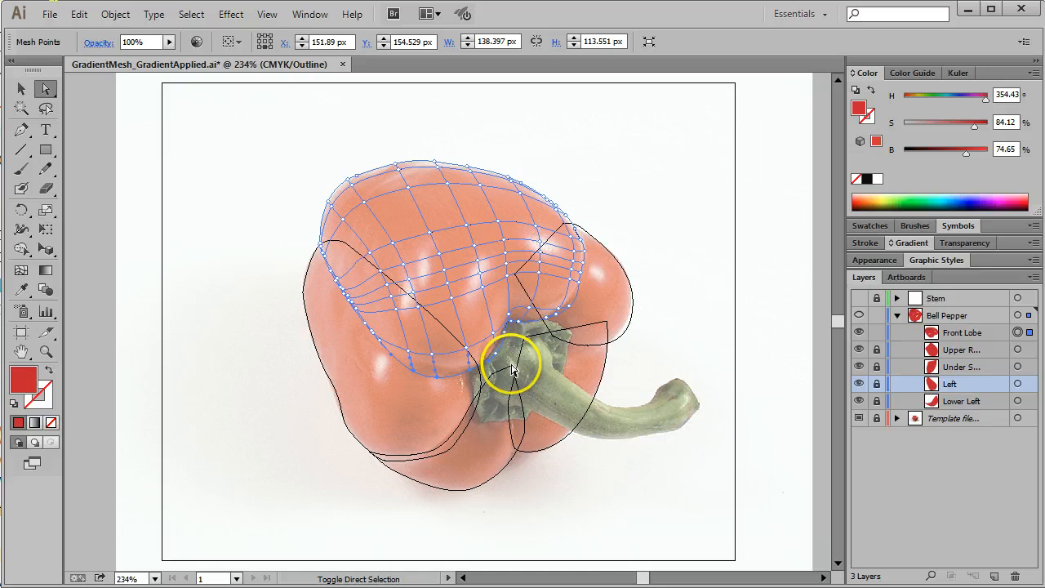
left_click(512, 365)
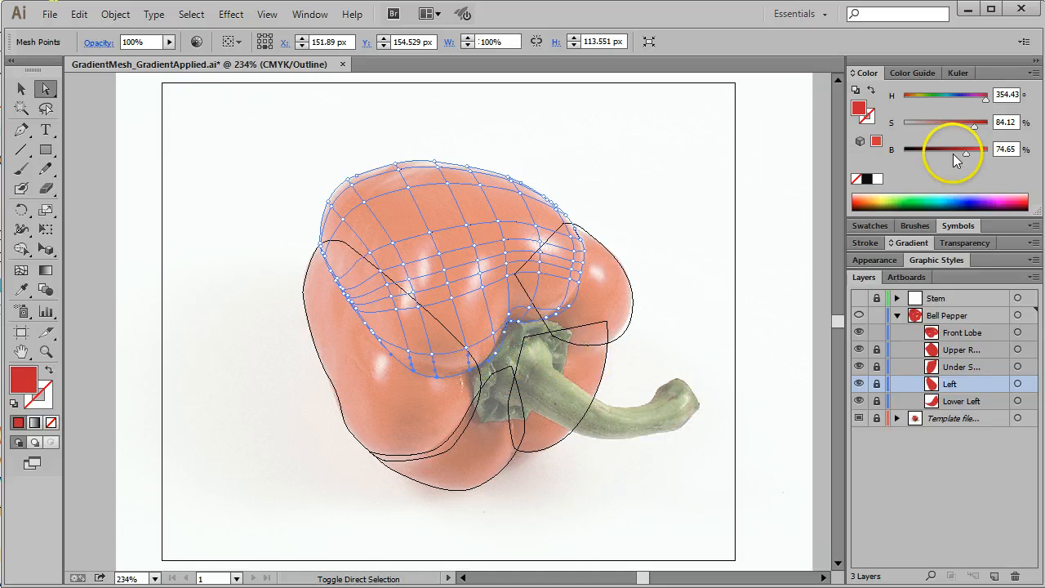
left_click(953, 154)
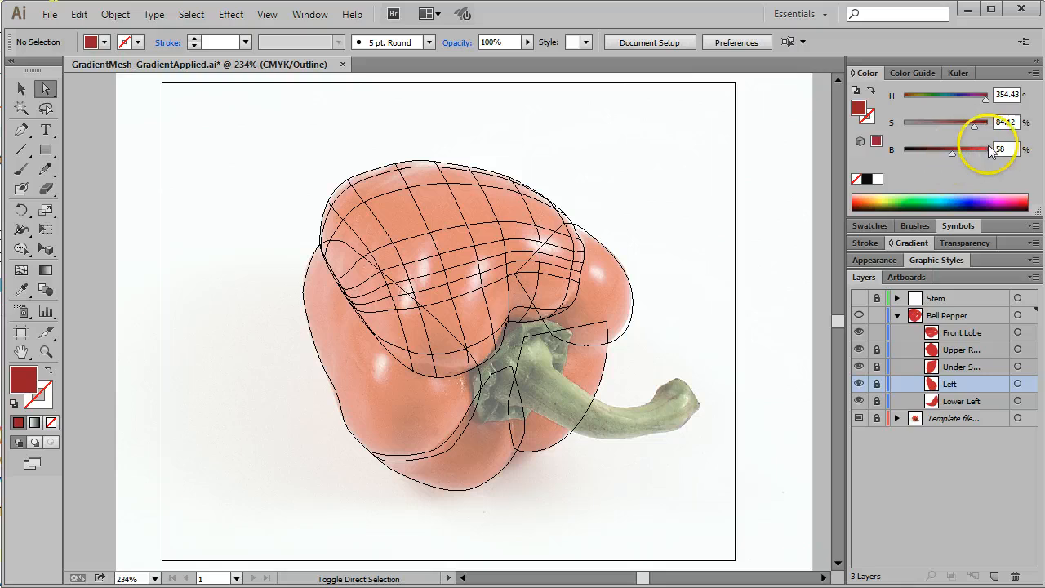
left_click(976, 126)
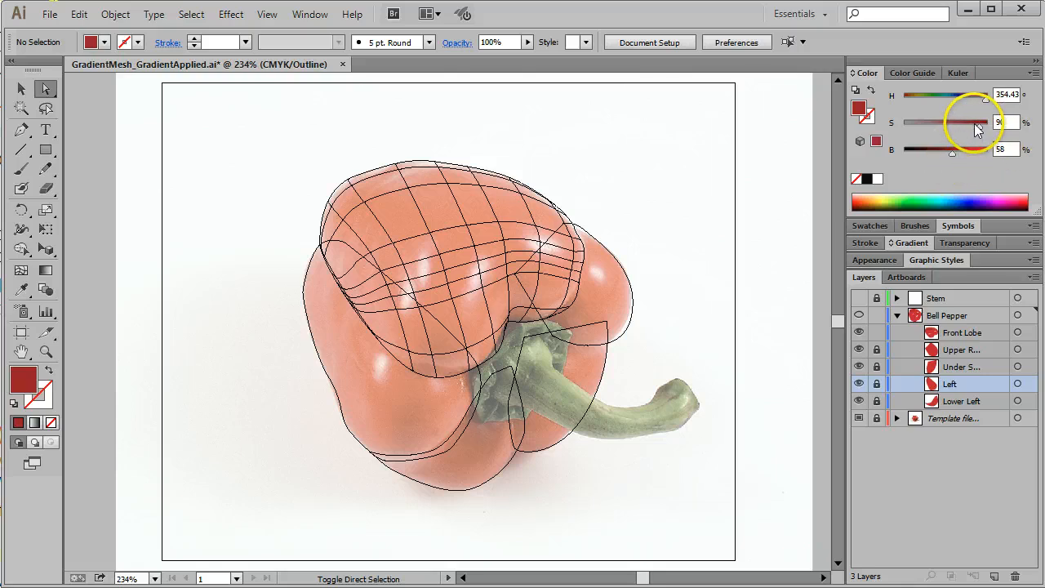
key("ctrl+y")
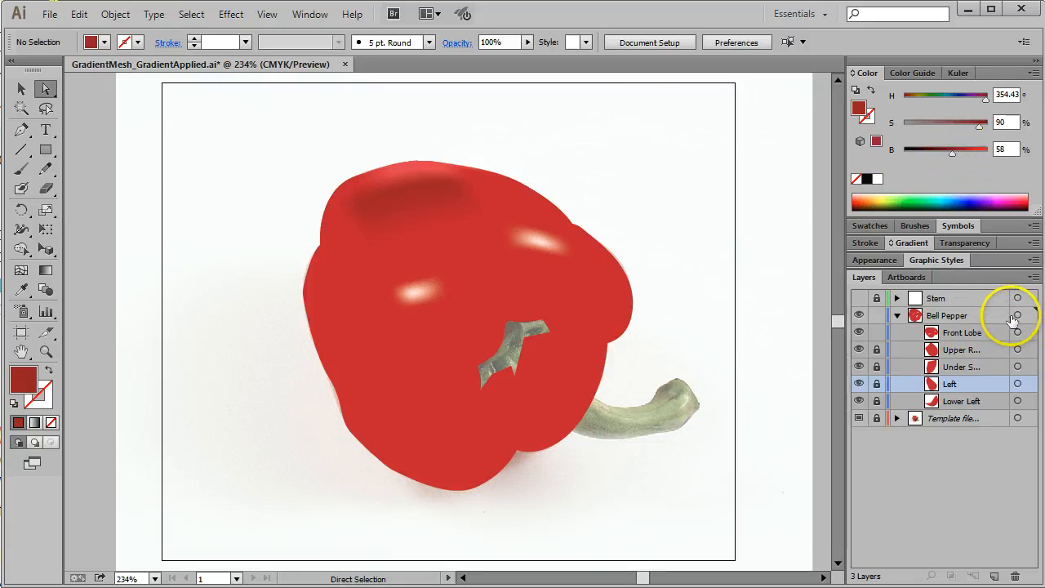
Step: Return to Outline view and try to select only the mesh points along the Front Lobe's lower edge beside the stem
key("ctrl+y")
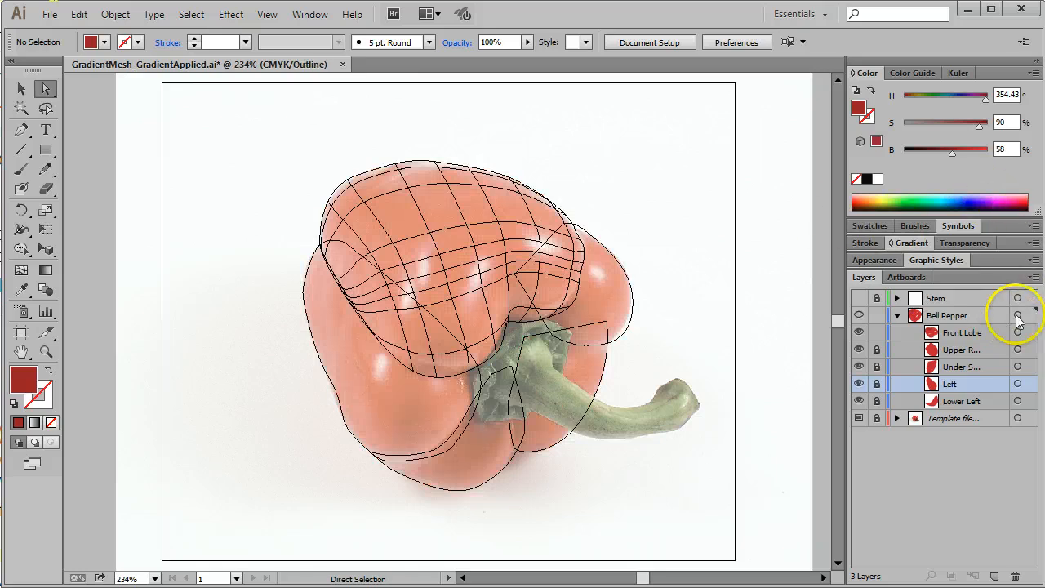
left_click(517, 347)
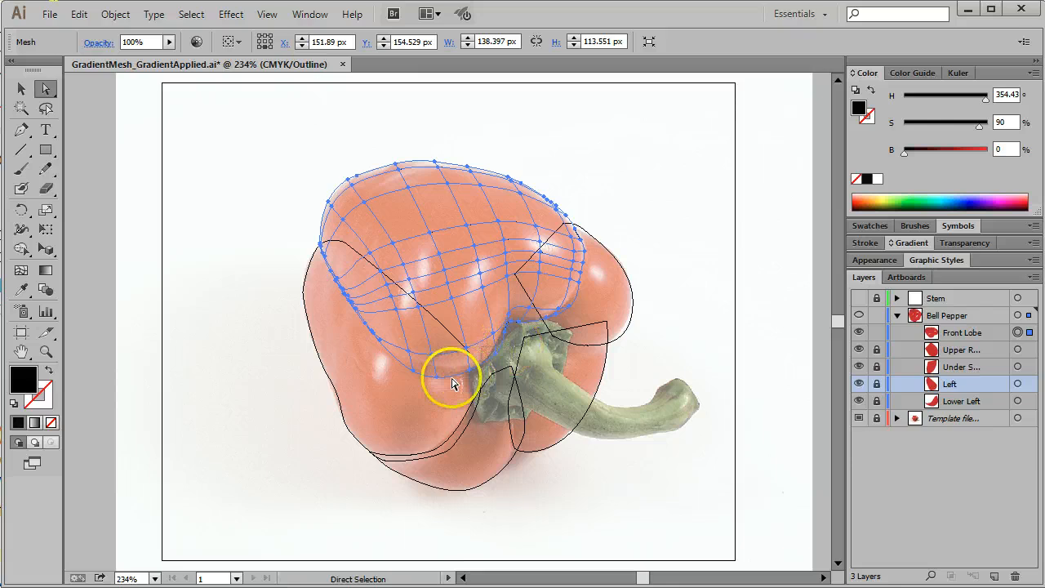
left_click_drag(479, 367, 480, 377)
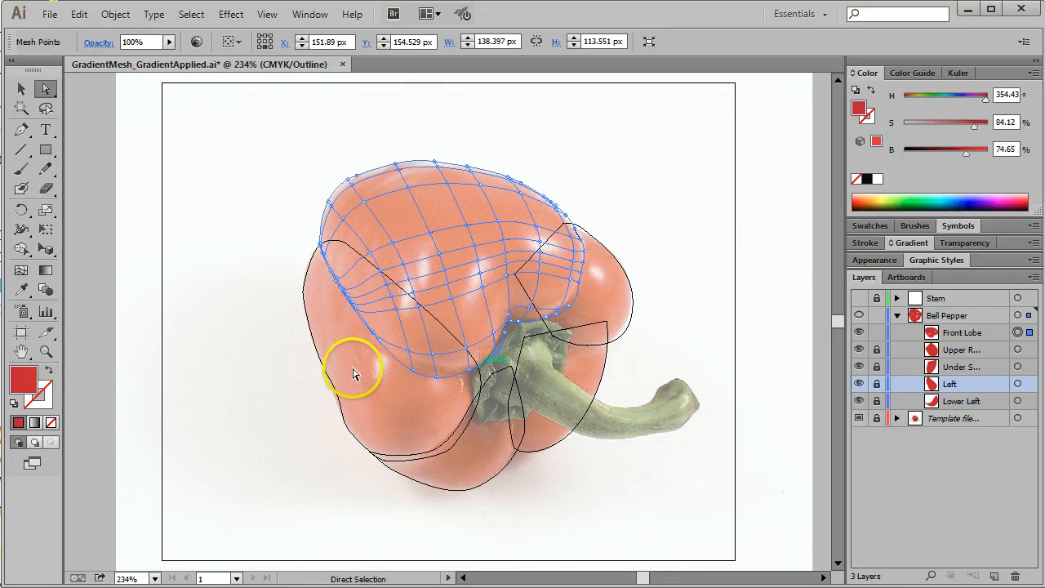
left_click_drag(382, 361, 454, 399)
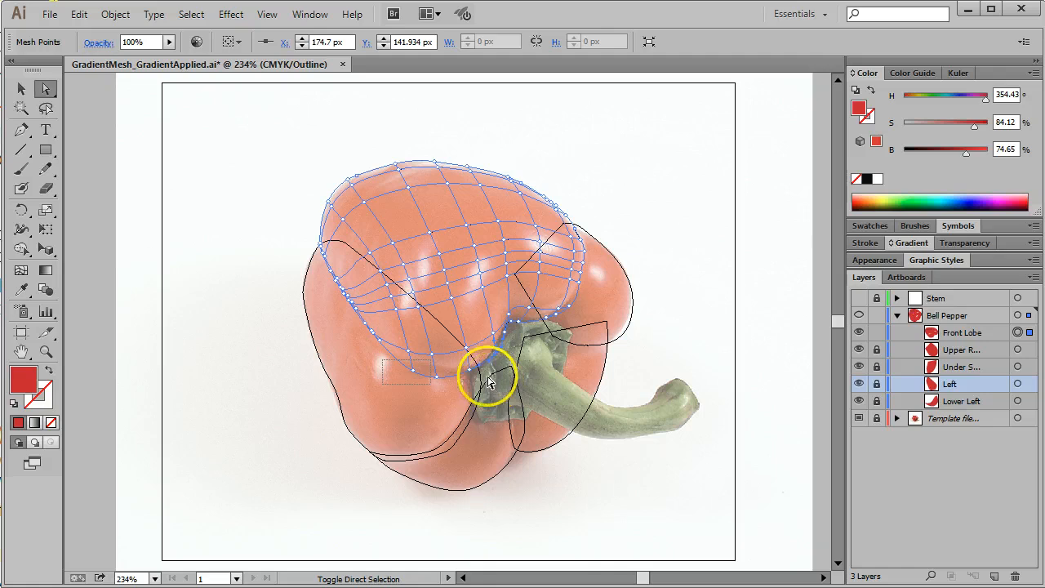
left_click(472, 369)
left_click_drag(473, 369, 410, 376)
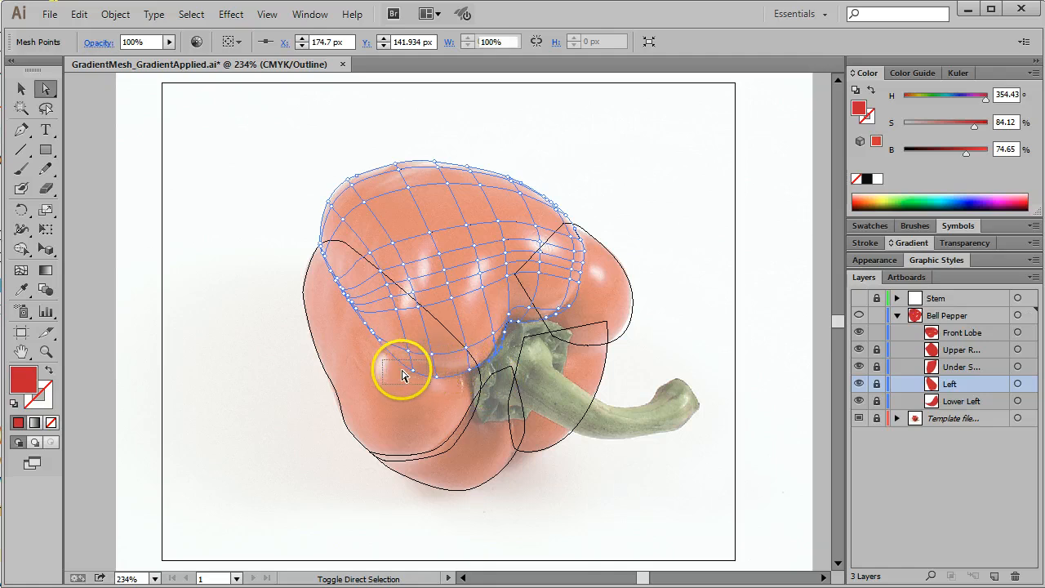
left_click(1018, 332)
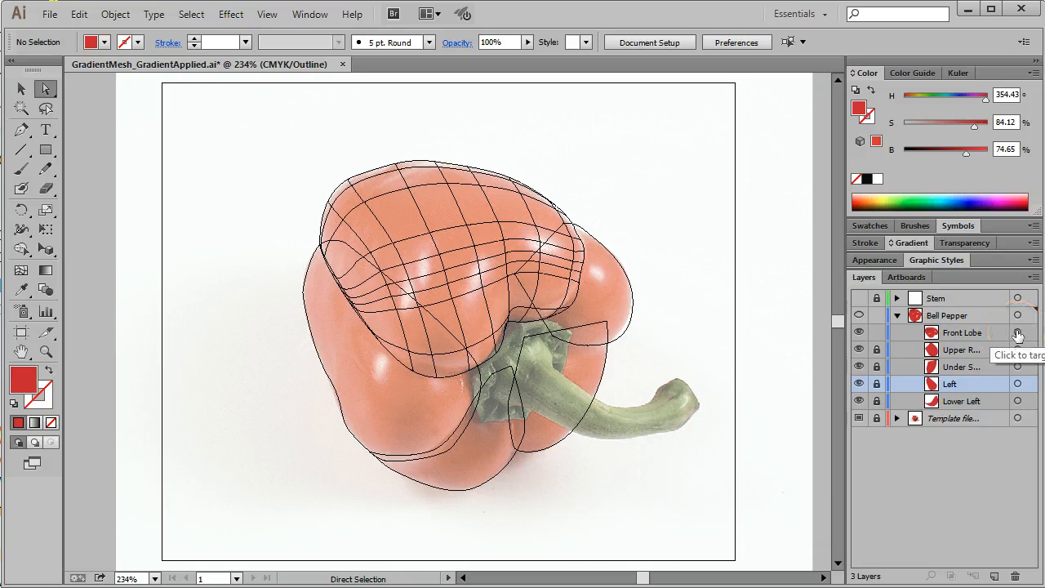
Step: Hide the other four Bell Pepper shapes, from Upper R... down to Lower Left, and select the whole Front Lobe mesh
left_click(859, 351)
left_click_drag(858, 353, 860, 406)
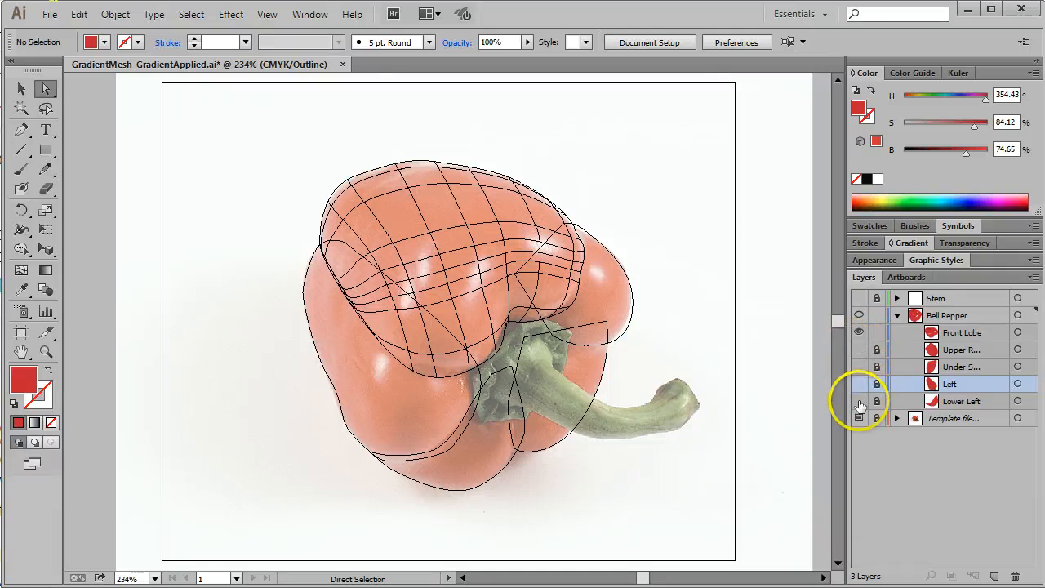
left_click(1017, 332)
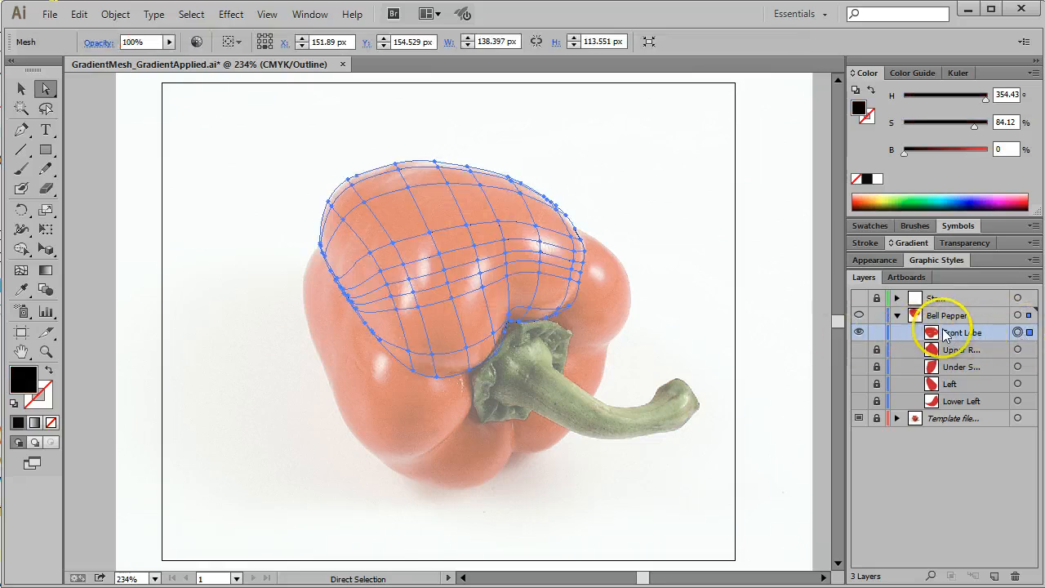
Step: Set the mesh points along the Front Lobe's lower edge to 86% saturation and 65% brightness, dismissing the spelling check
left_click_drag(335, 324, 474, 397)
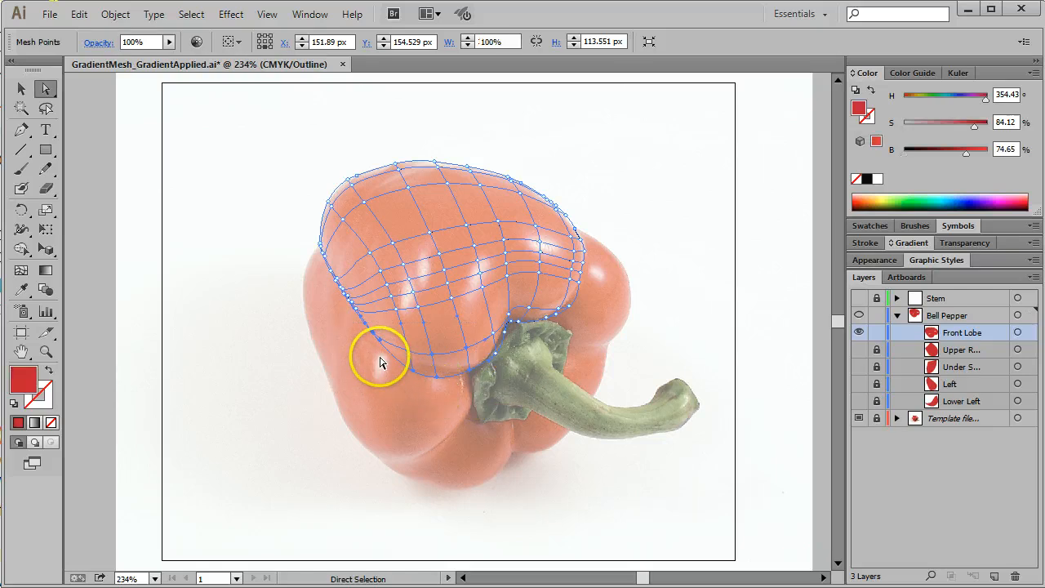
left_click_drag(380, 357, 466, 384)
key("ctrl+a")
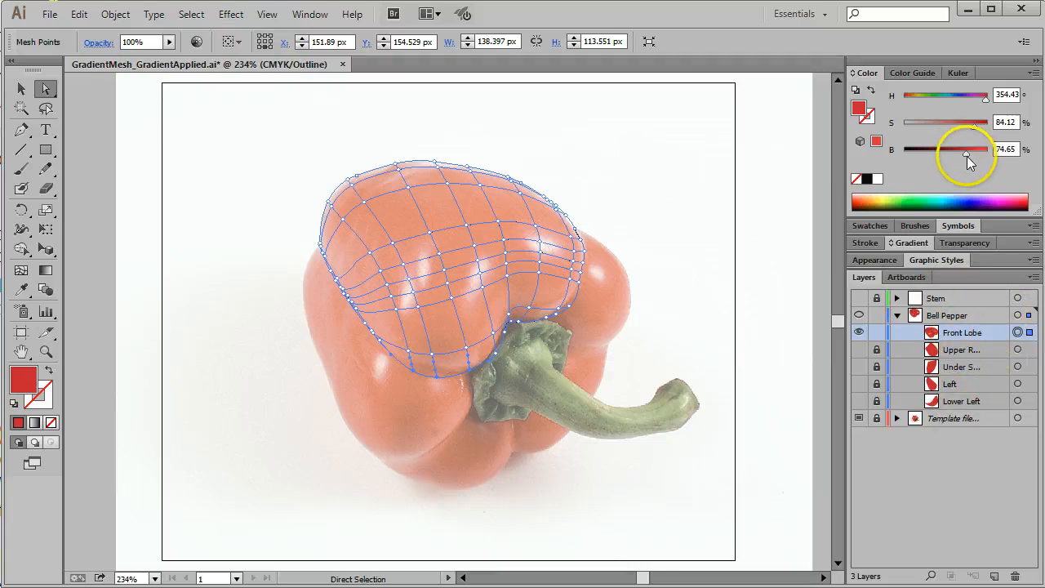
left_click_drag(967, 156, 979, 124)
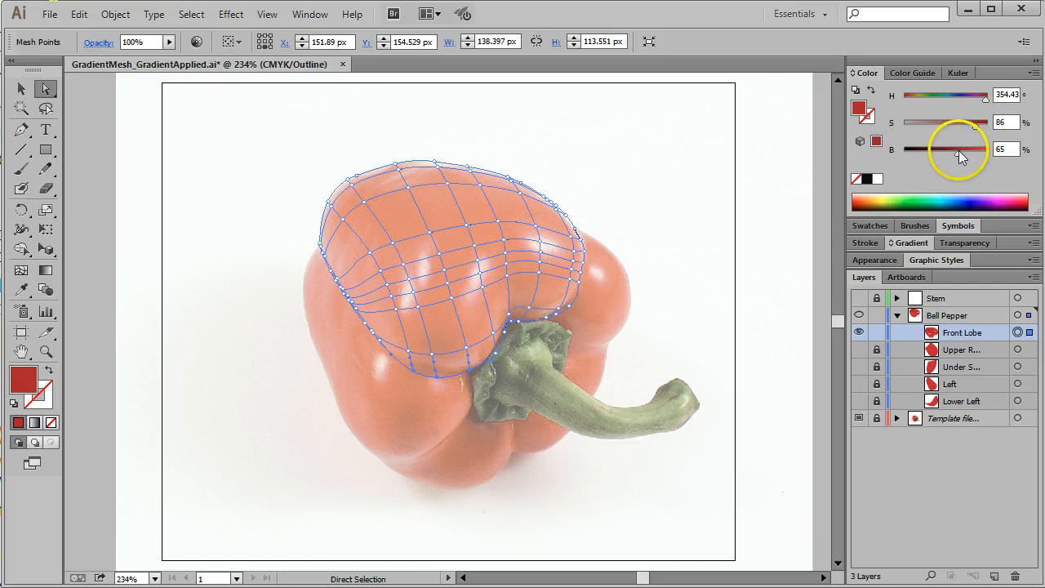
key("ctrl+i")
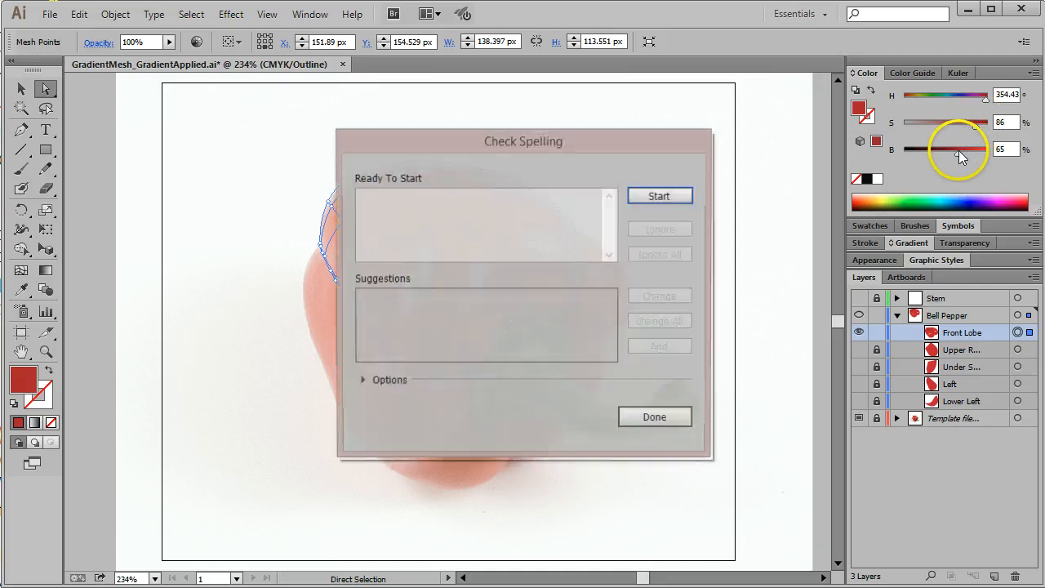
left_click(675, 420)
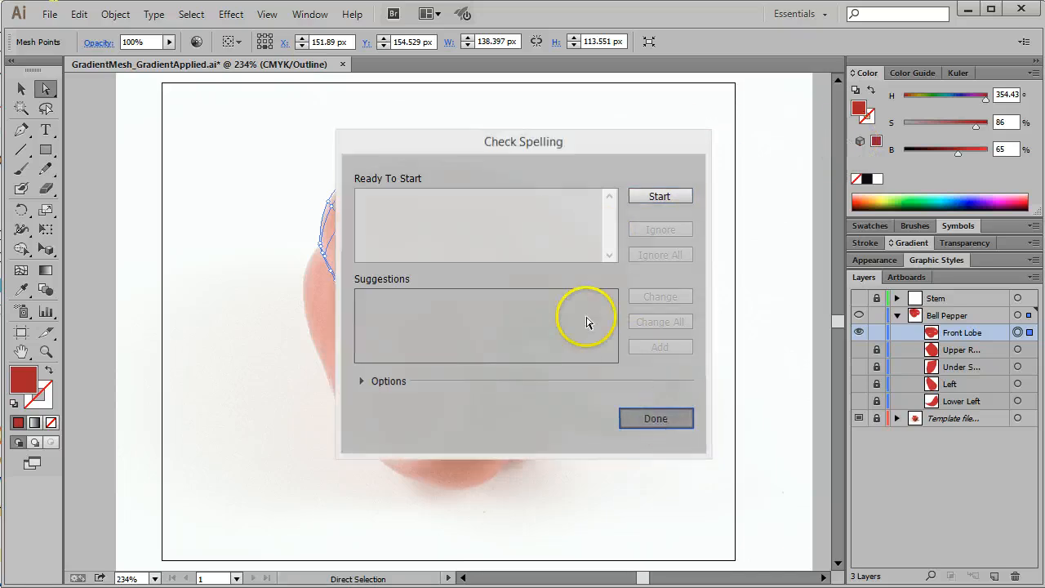
key("v")
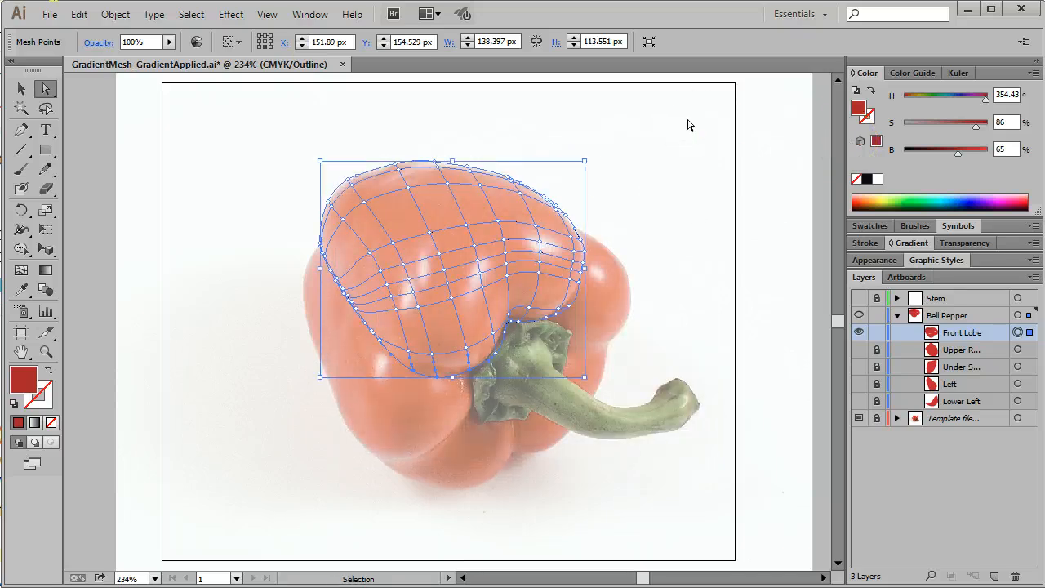
Step: In Preview, darken the mesh points along the Front Lobe's lower edge to 90% saturation and 49% brightness, and deselect them
key("ctrl+y")
left_click(691, 152)
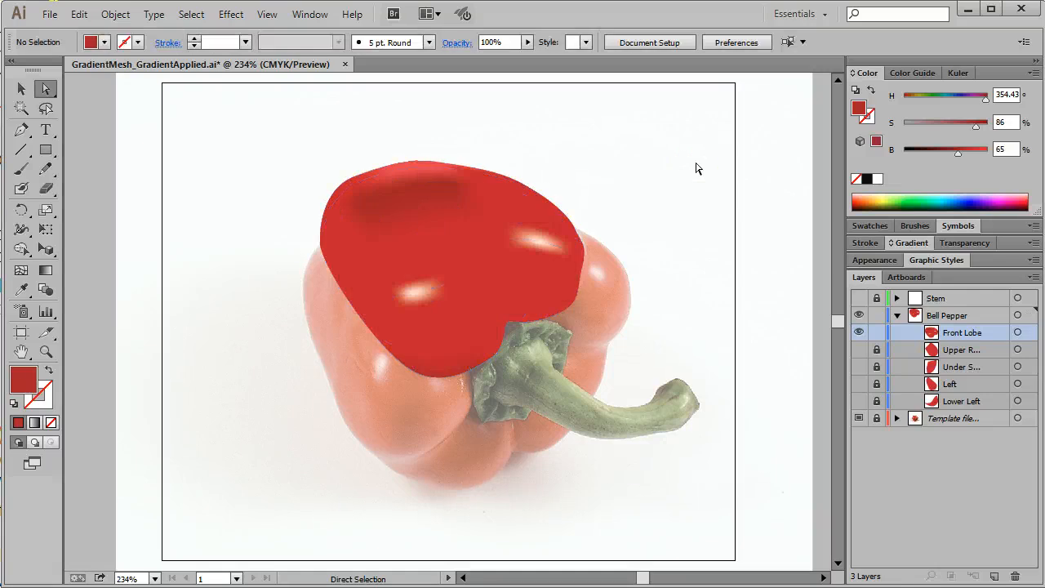
left_click_drag(472, 402, 397, 367)
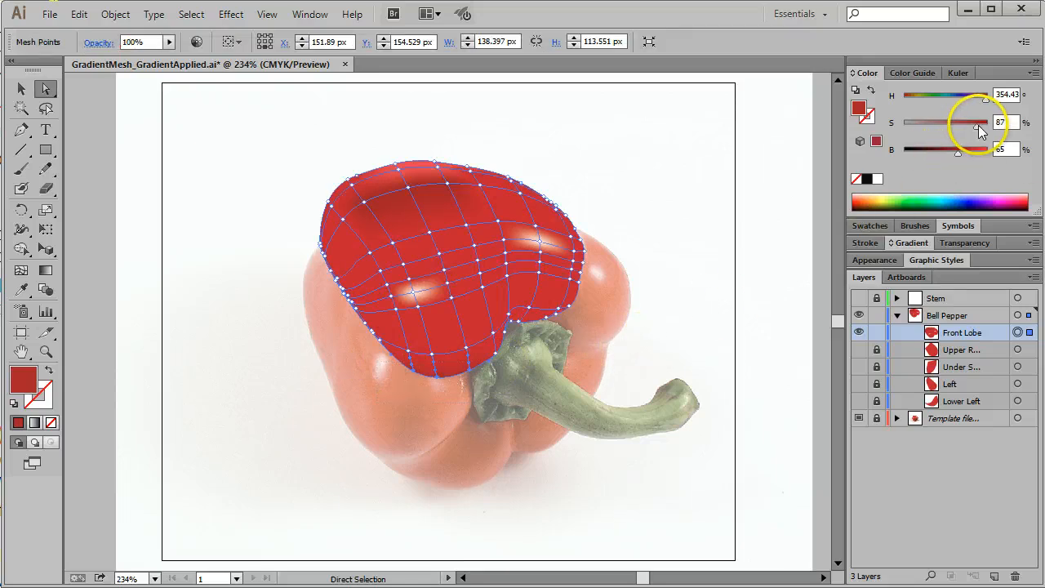
left_click_drag(957, 153, 951, 153)
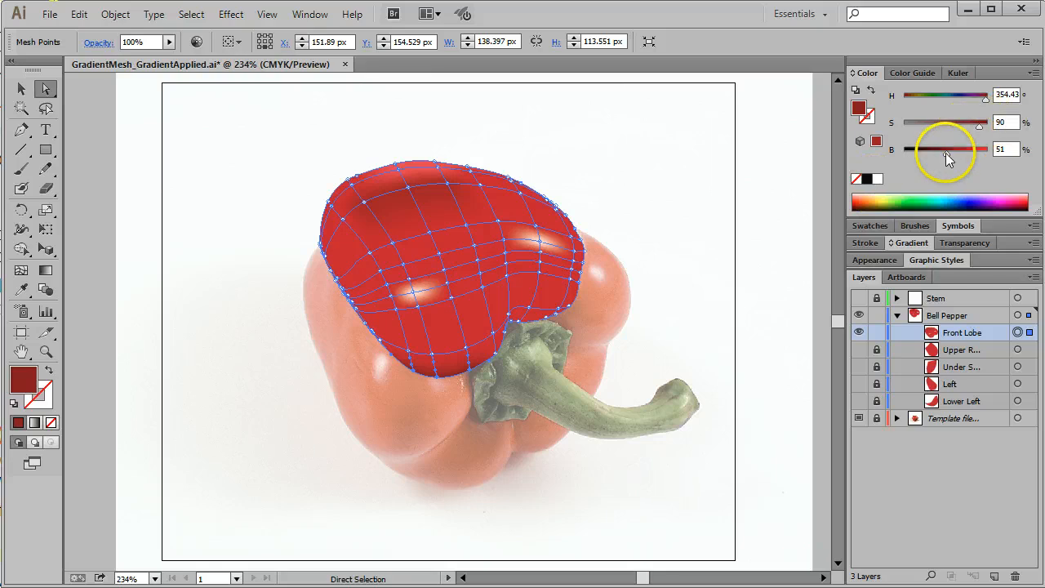
left_click(674, 201)
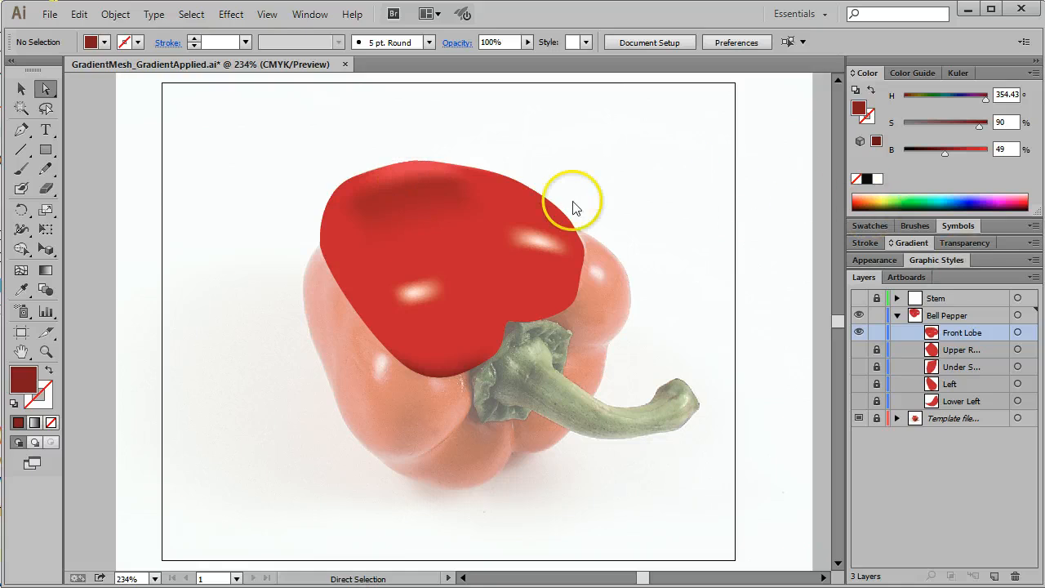
Step: Set the mesh points along the Front Lobe's left edge to hue 0°, 100% saturation and 67% brightness, and deselect them
left_click_drag(288, 240, 348, 314)
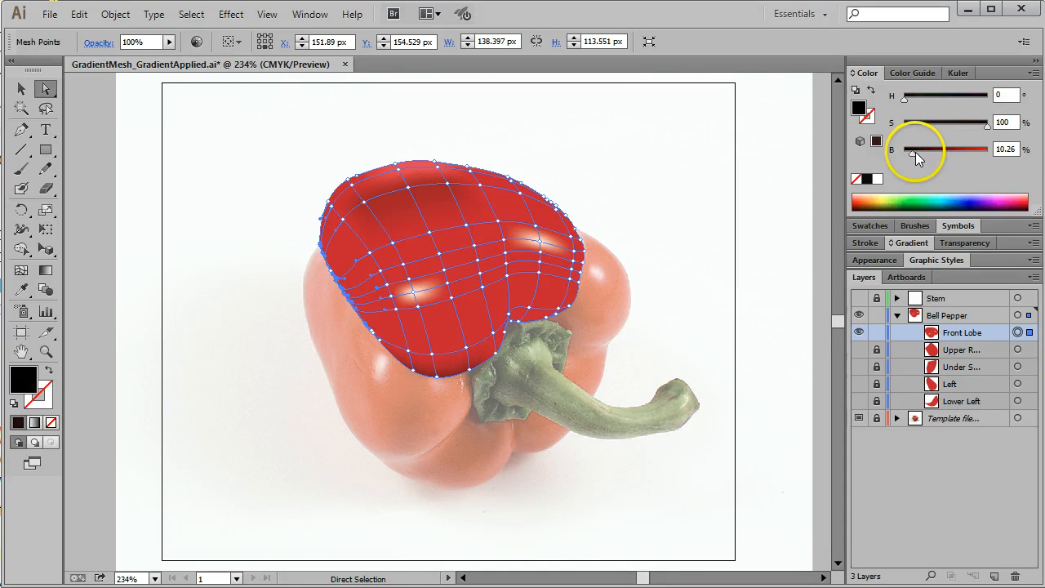
left_click_drag(916, 152, 922, 151)
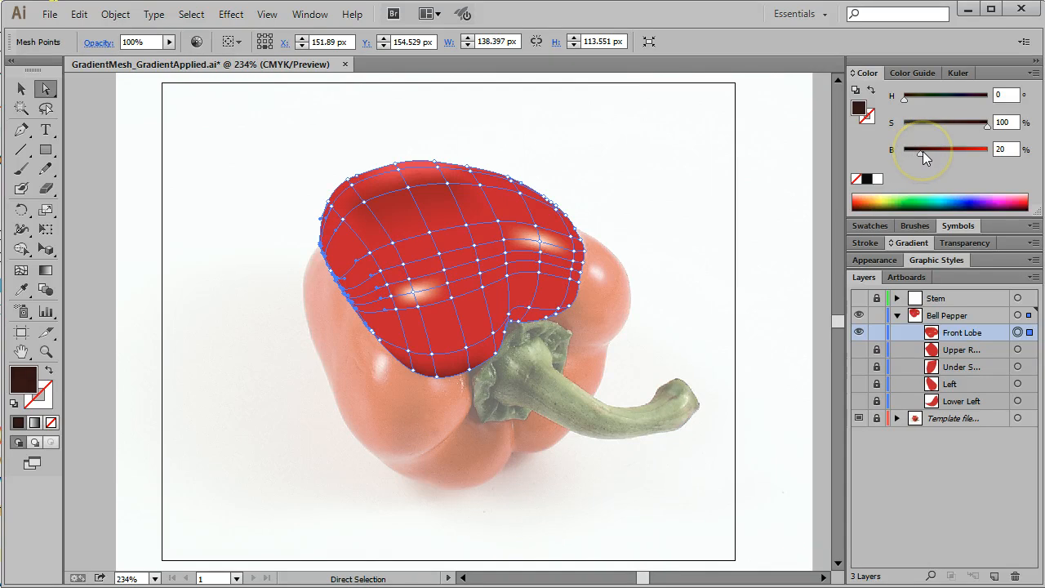
left_click_drag(919, 154, 962, 158)
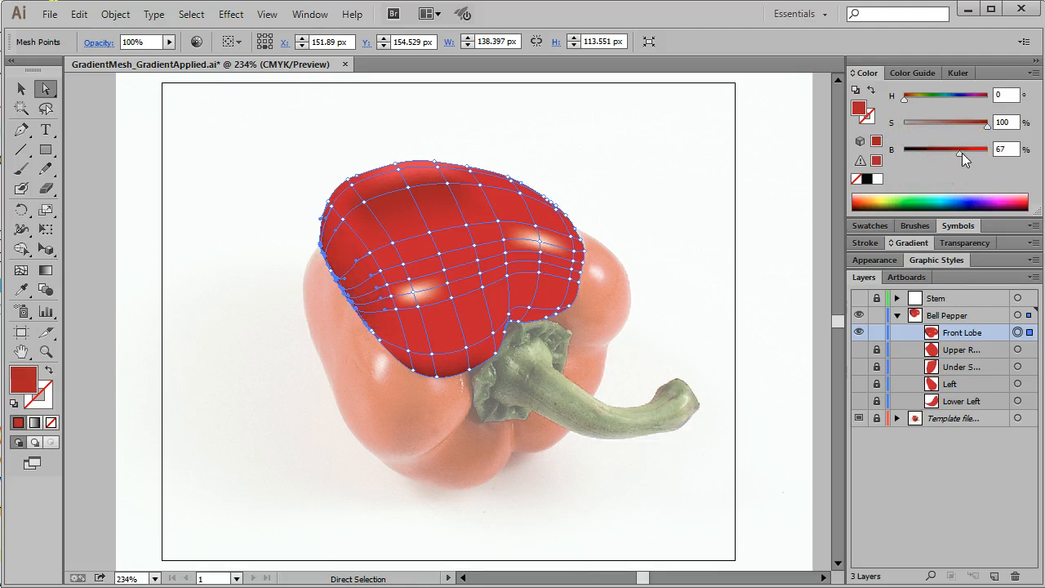
left_click(707, 147)
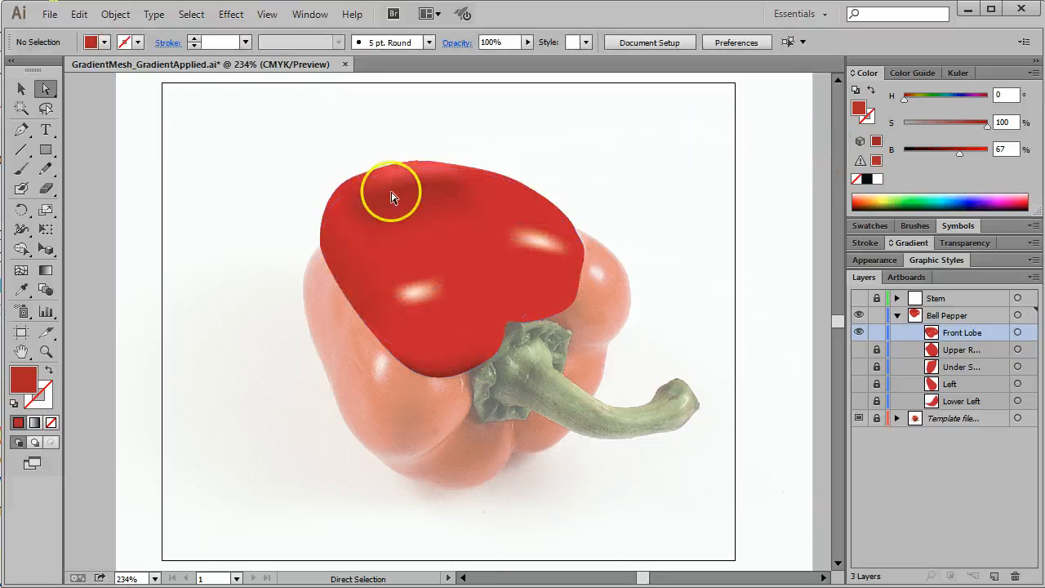
Step: Lock the Front Lobe, show and unlock the Upper R... shape, and select its path
left_click(878, 334)
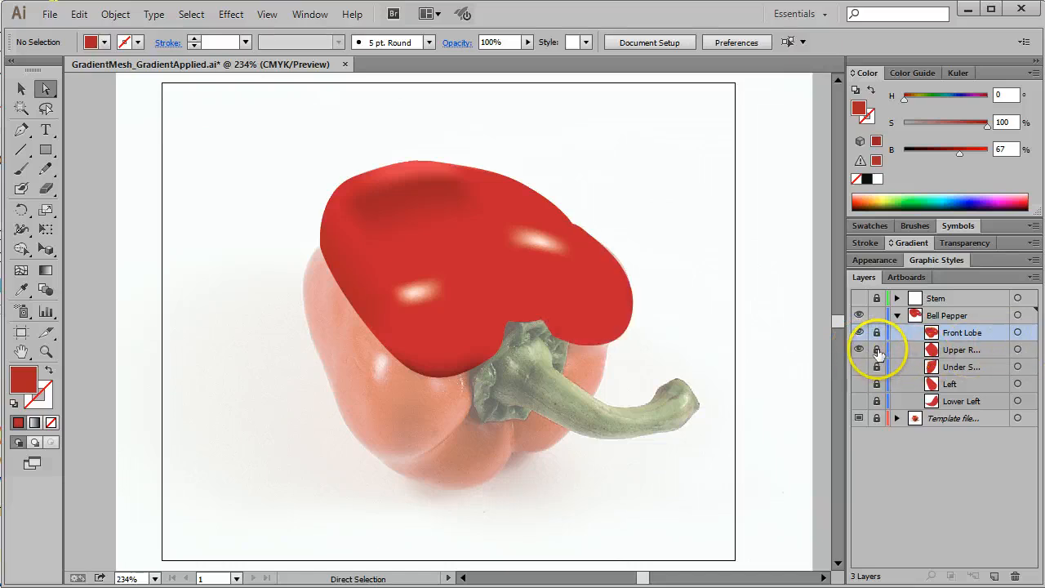
left_click(878, 349)
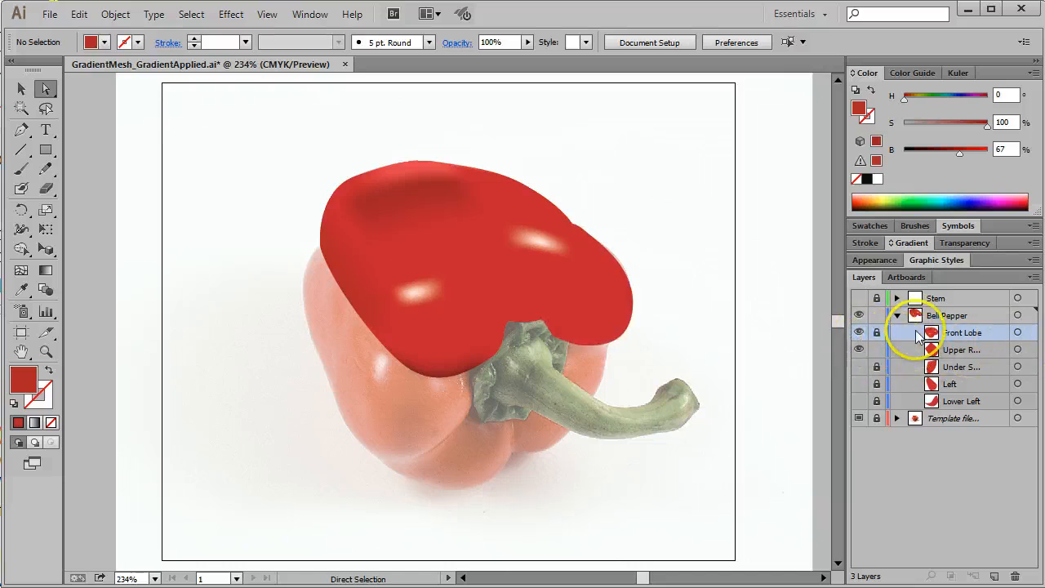
left_click(1017, 349)
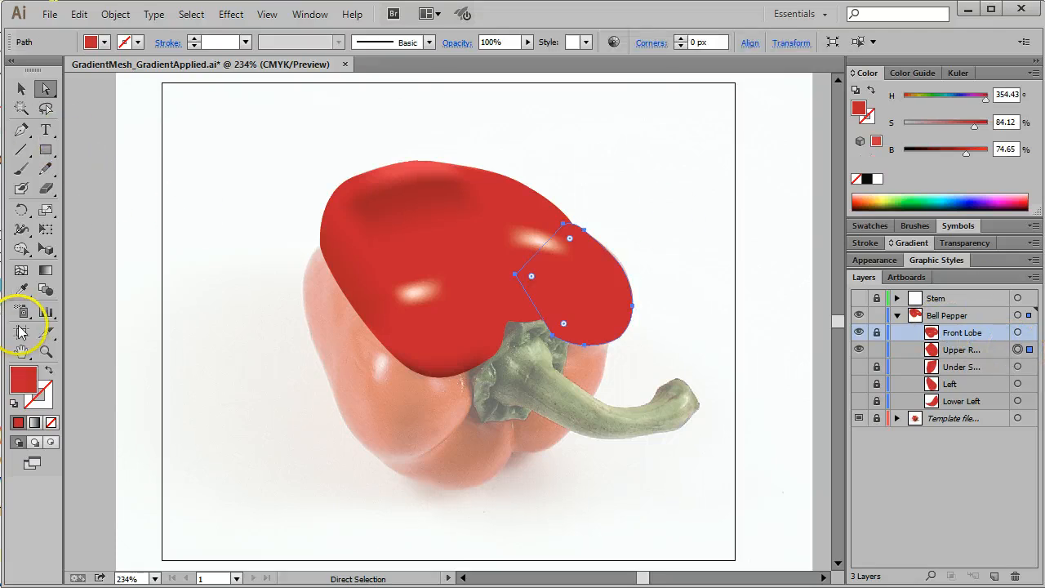
Step: Convert the Upper R... shape into a gradient mesh by adding crossing mesh lines through its edges and middle
left_click(22, 271)
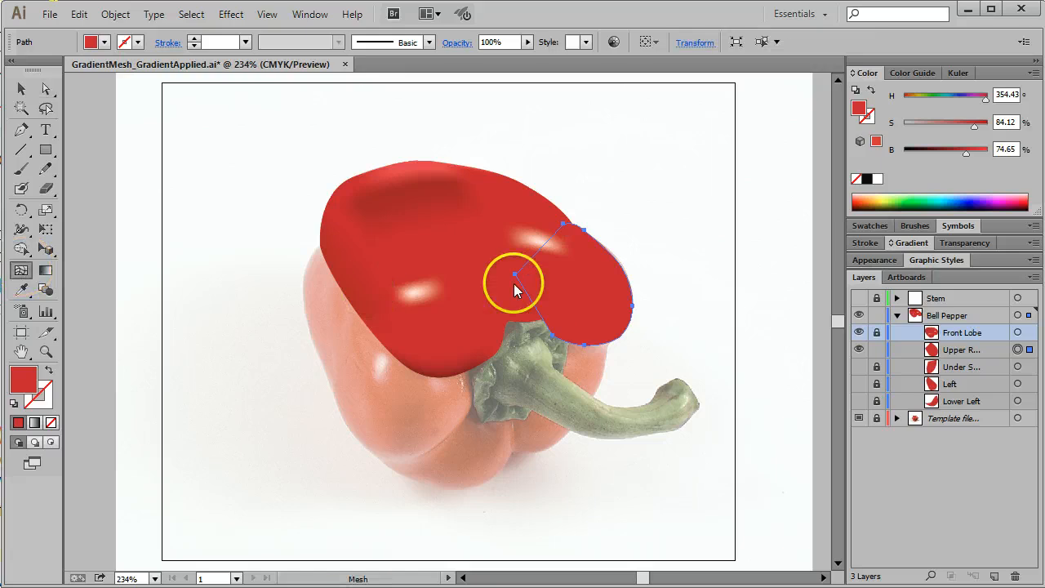
left_click(606, 344)
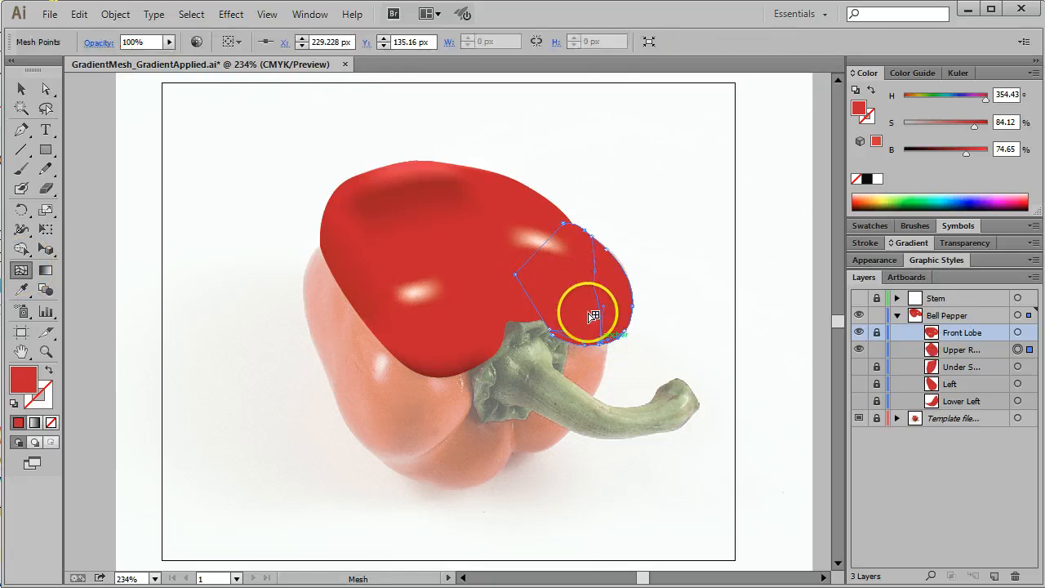
left_click(549, 320)
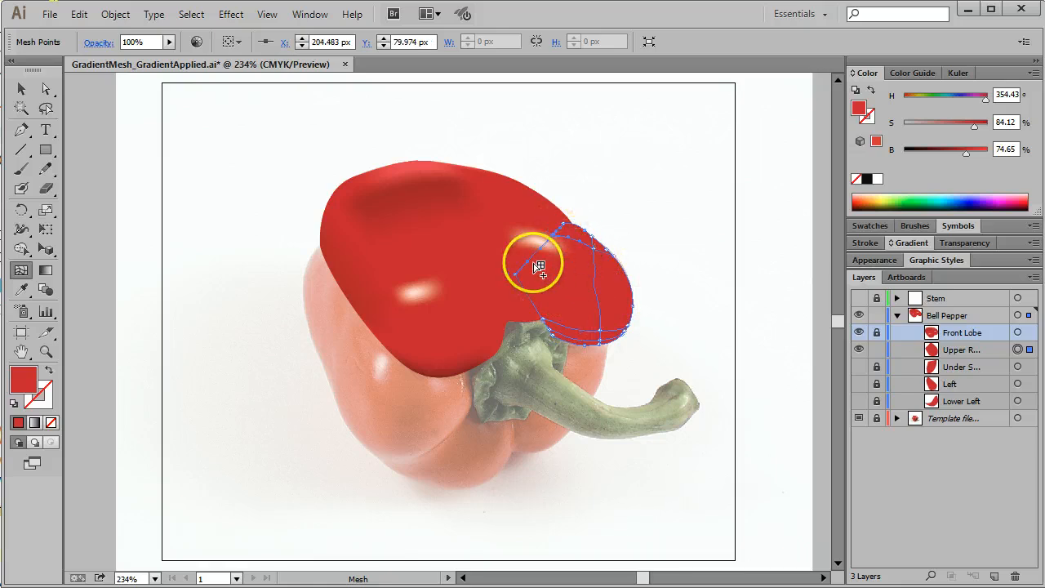
left_click(576, 270)
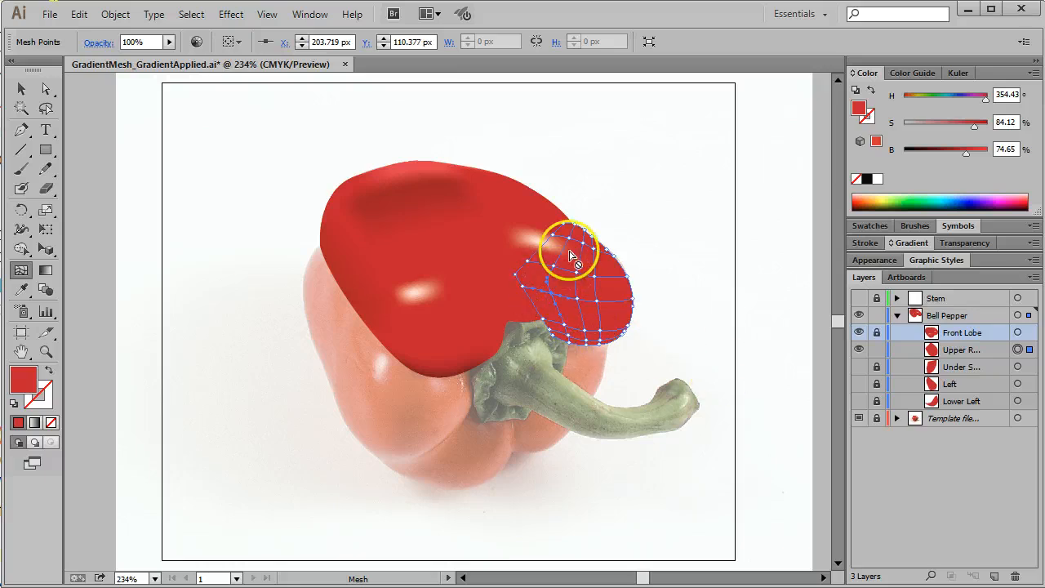
left_click_drag(565, 313, 532, 247)
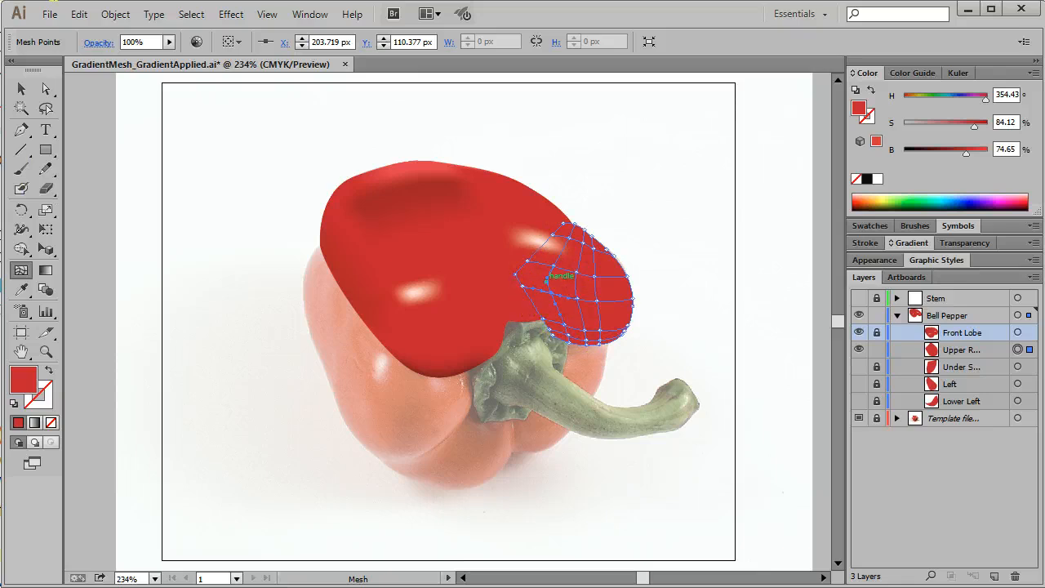
Step: Reshape the kinked mesh lines in the left part of the Upper R... lobe by adjusting its interior points and direction handles
left_click(46, 351)
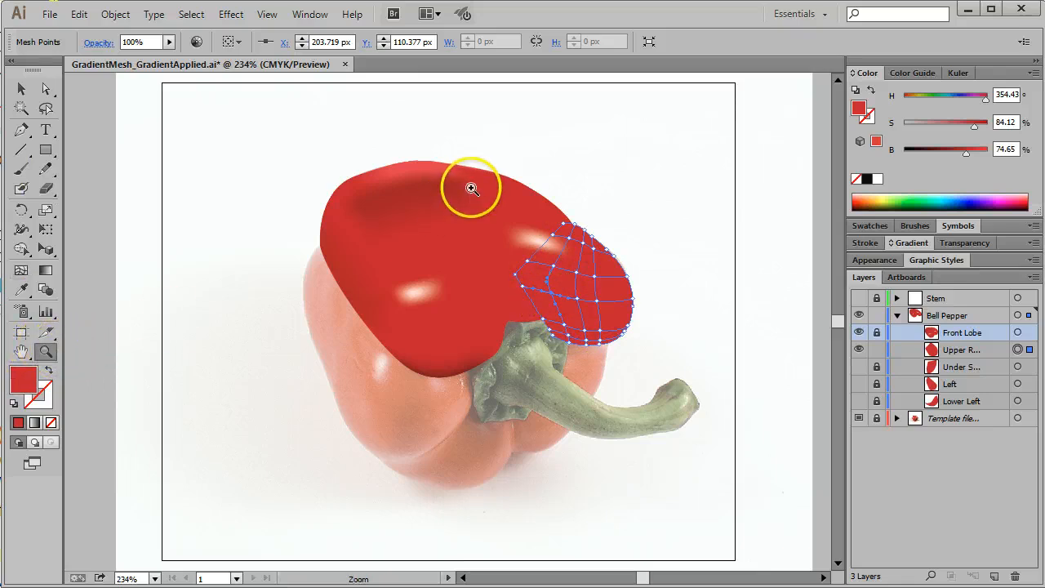
left_click_drag(473, 188, 690, 377)
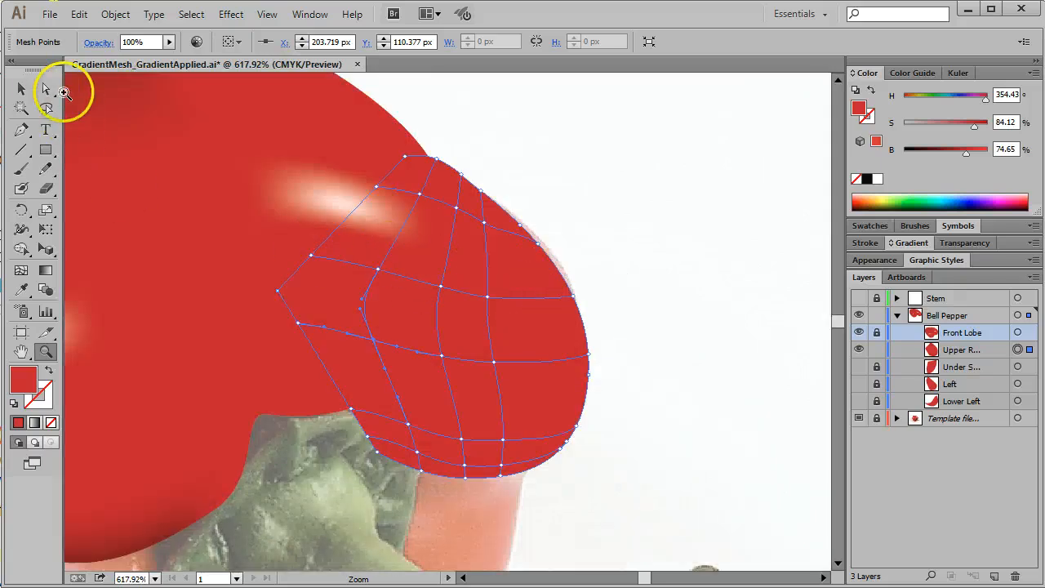
left_click(45, 90)
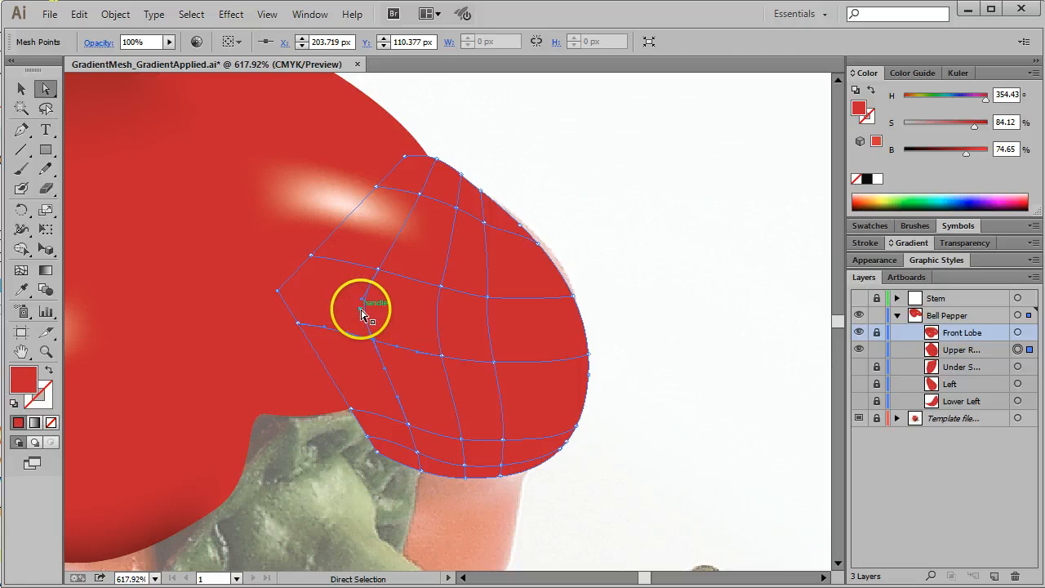
left_click_drag(379, 312, 390, 310)
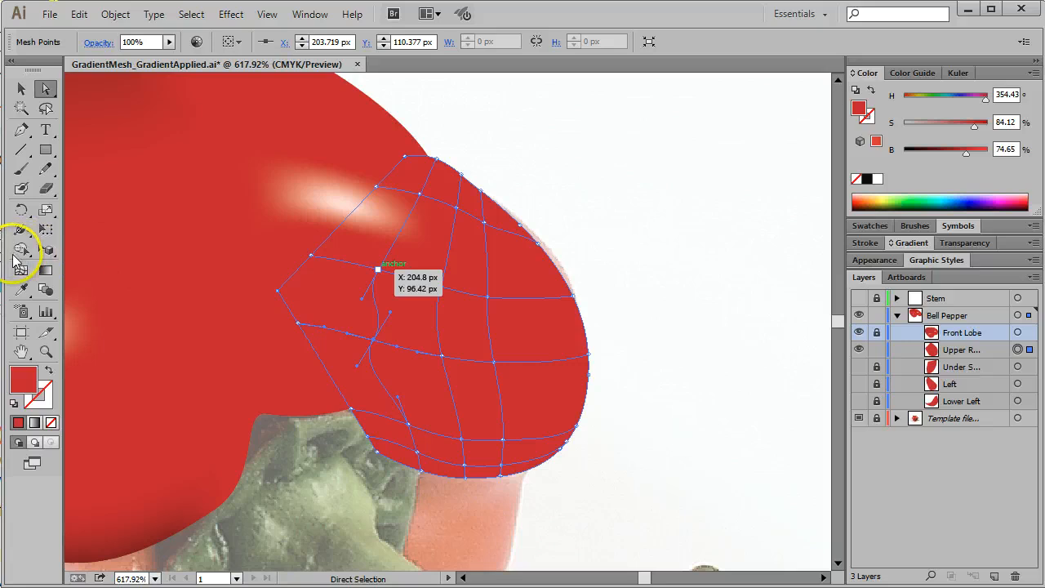
left_click_drag(387, 354, 405, 336)
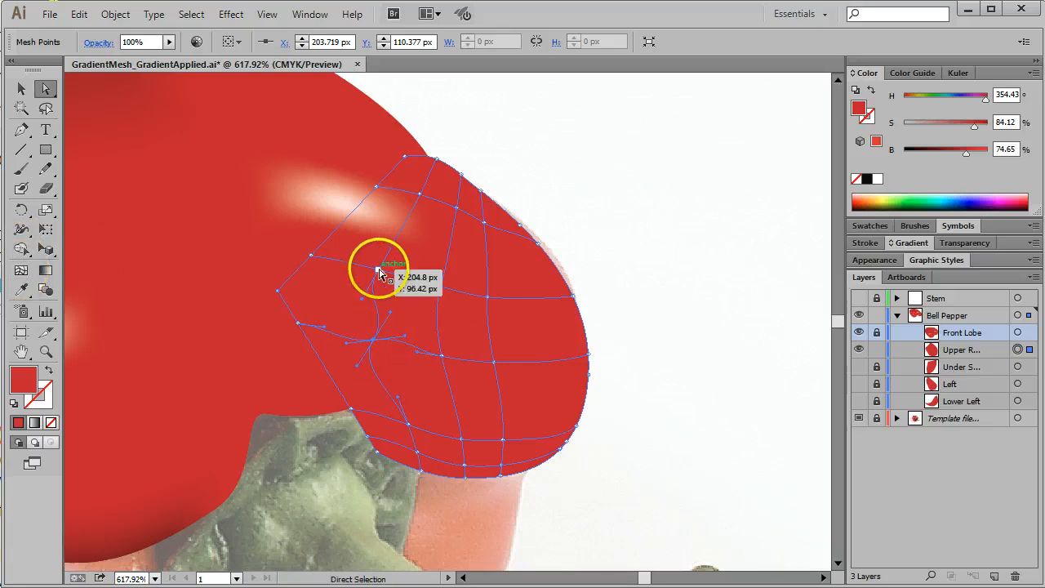
left_click_drag(378, 272, 429, 255)
left_click_drag(407, 332, 368, 341)
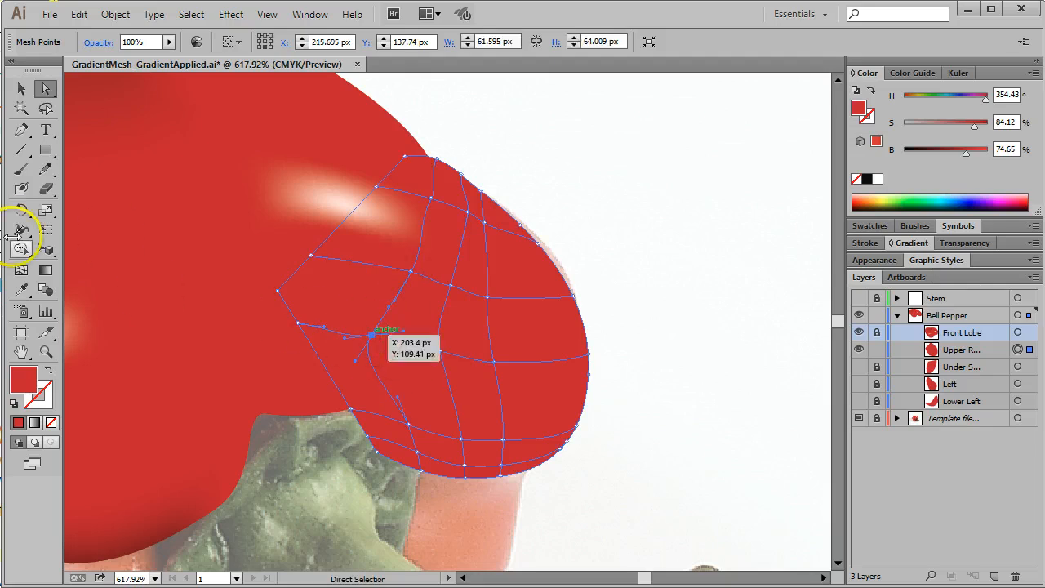
Step: Shift the Upper R... mesh's left interior point slightly right, add extra mesh lines toward its lower-left edge, and deselect the mesh
left_click(21, 270)
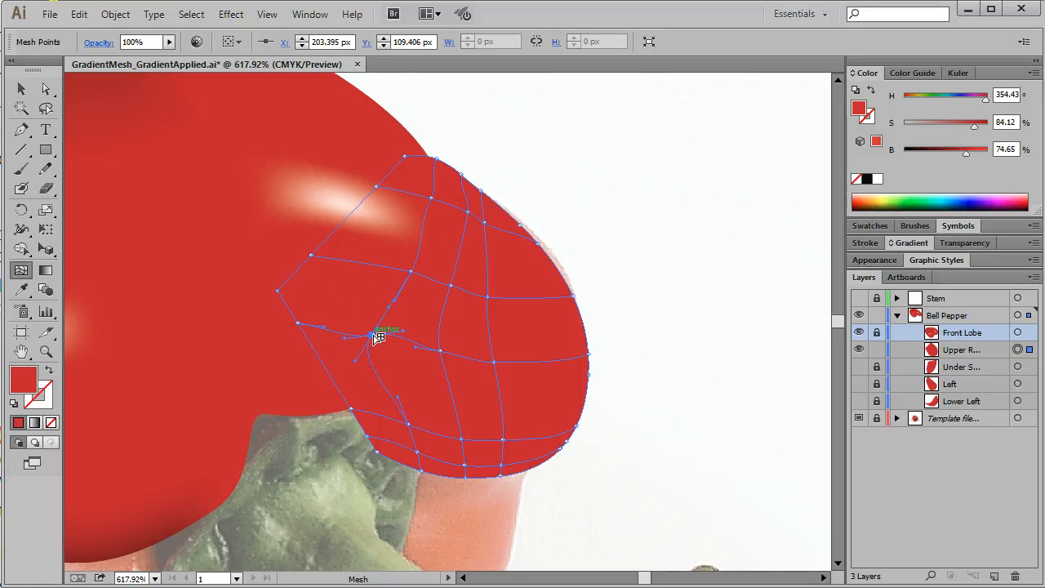
left_click_drag(405, 332, 384, 335)
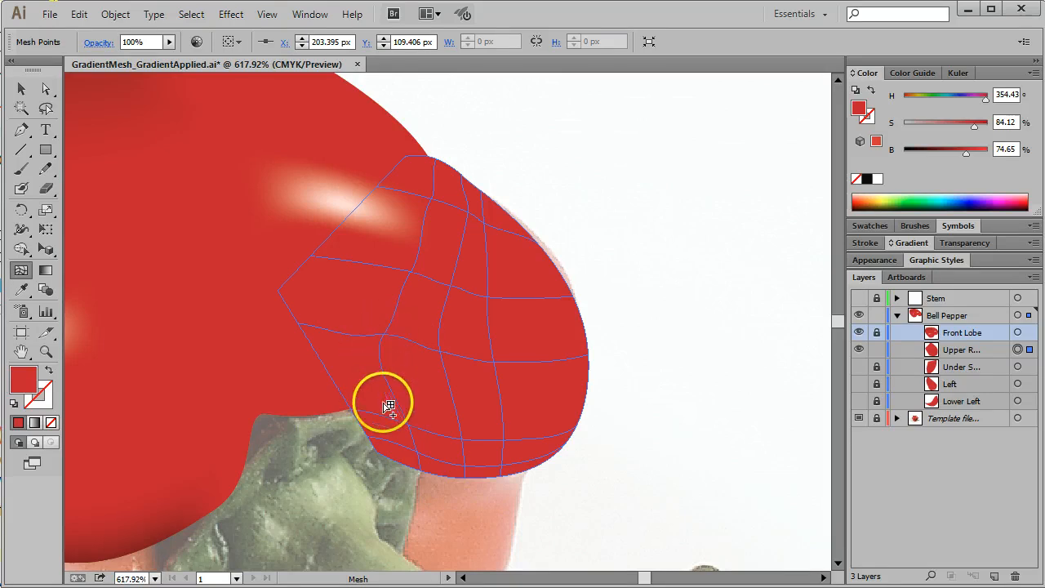
left_click_drag(415, 429, 362, 373)
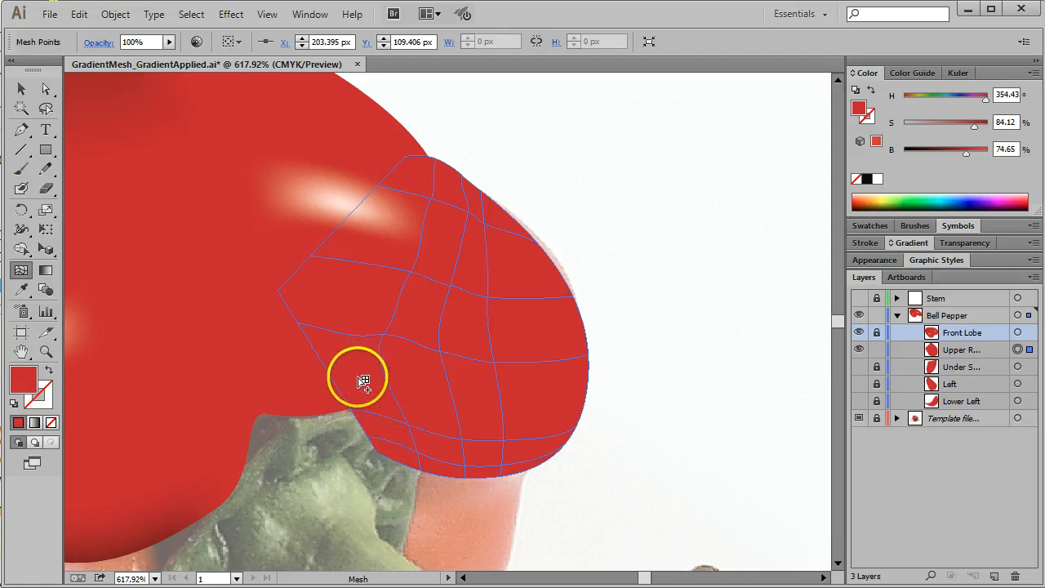
left_click(23, 91)
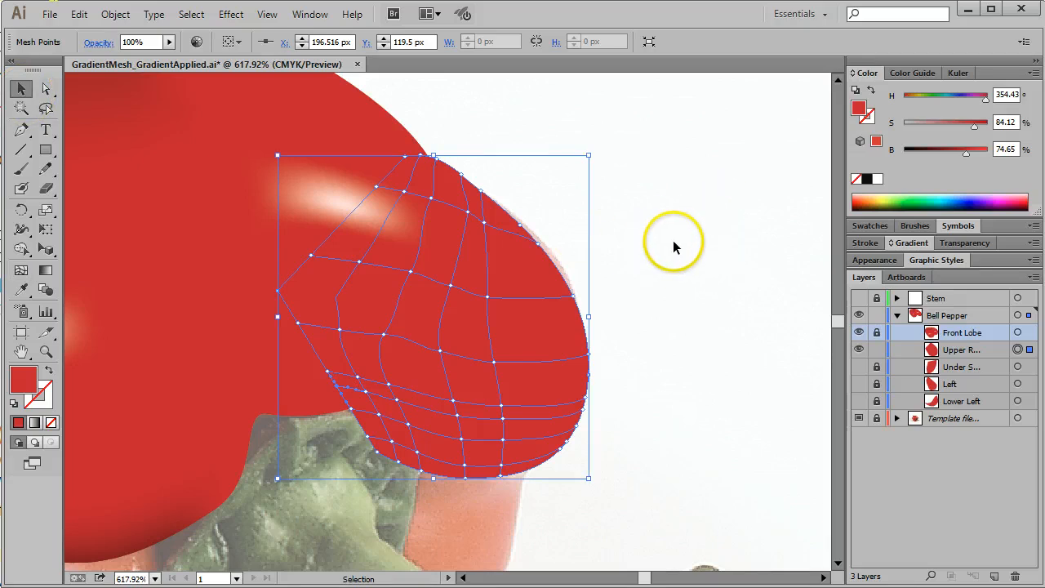
left_click(686, 168)
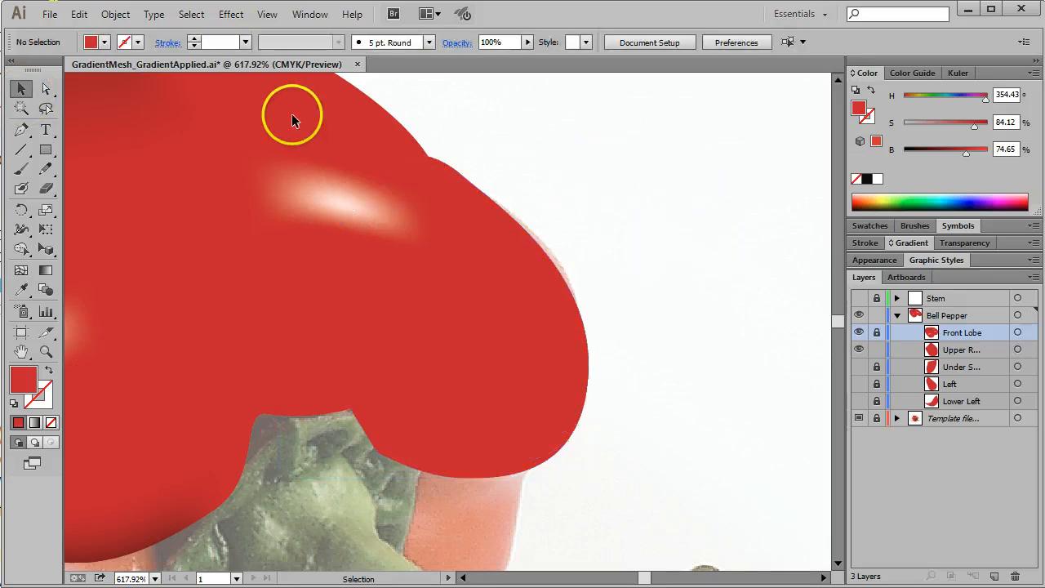
Step: Try to darken the mesh points along the Upper R... lobe's outer right edge to 60% brightness
left_click_drag(661, 164, 570, 455)
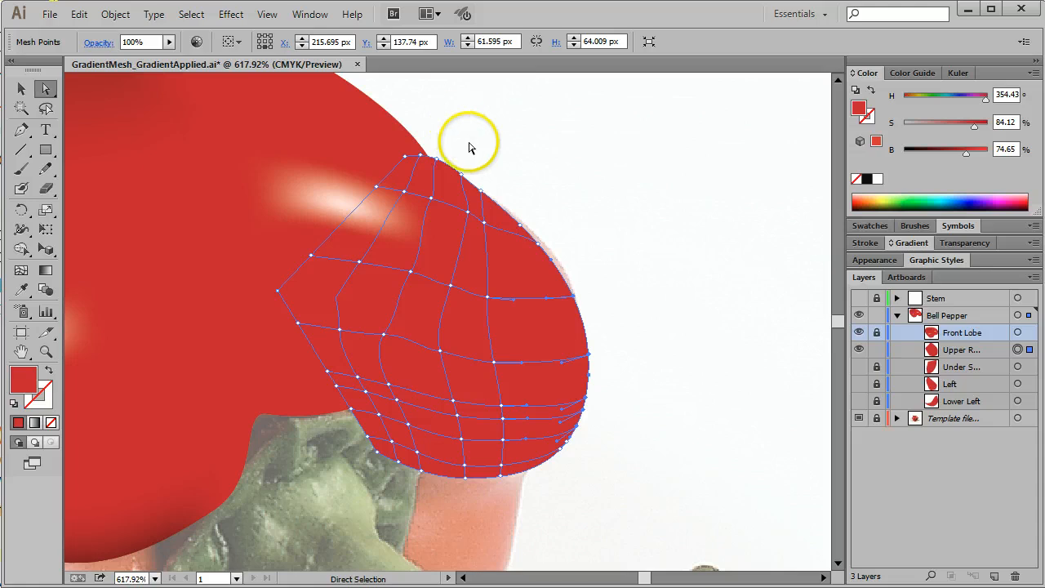
left_click_drag(453, 145, 528, 209)
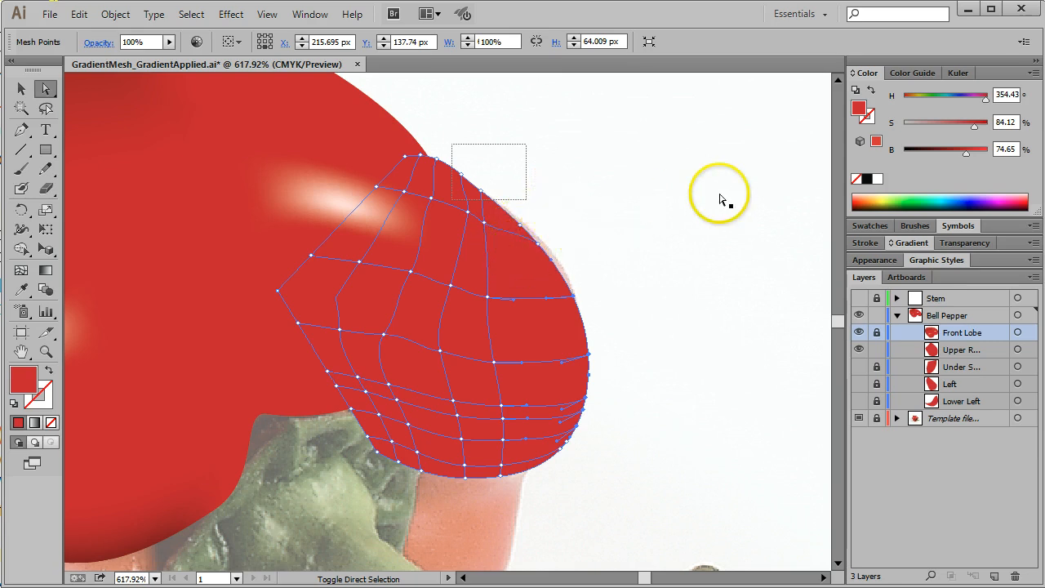
left_click_drag(965, 153, 955, 154)
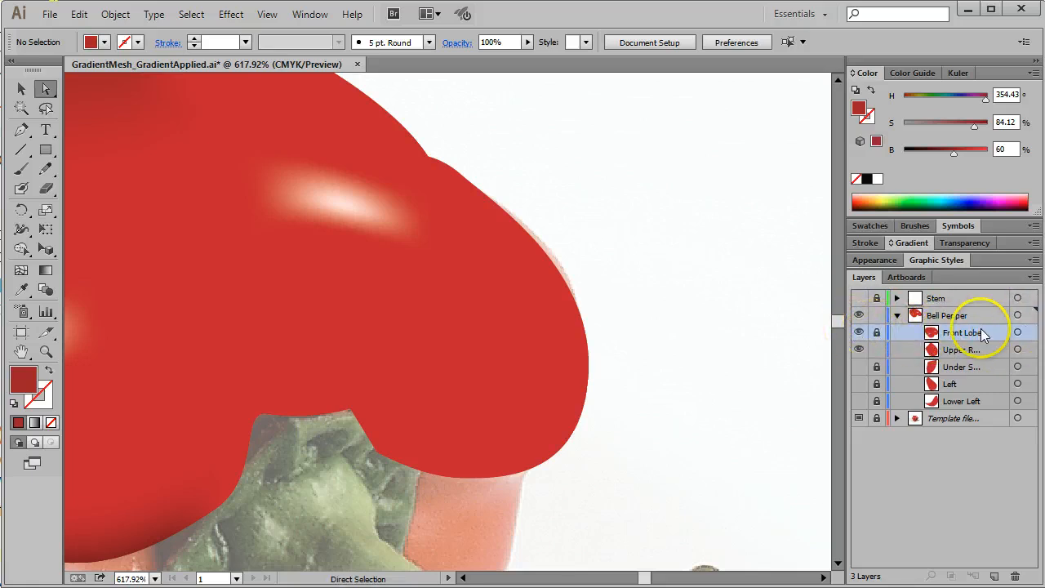
Step: Hide the Front Lobe, and set the mesh points on the Upper R... lobe's right edge to 97% saturation and 60% brightness
left_click(859, 335)
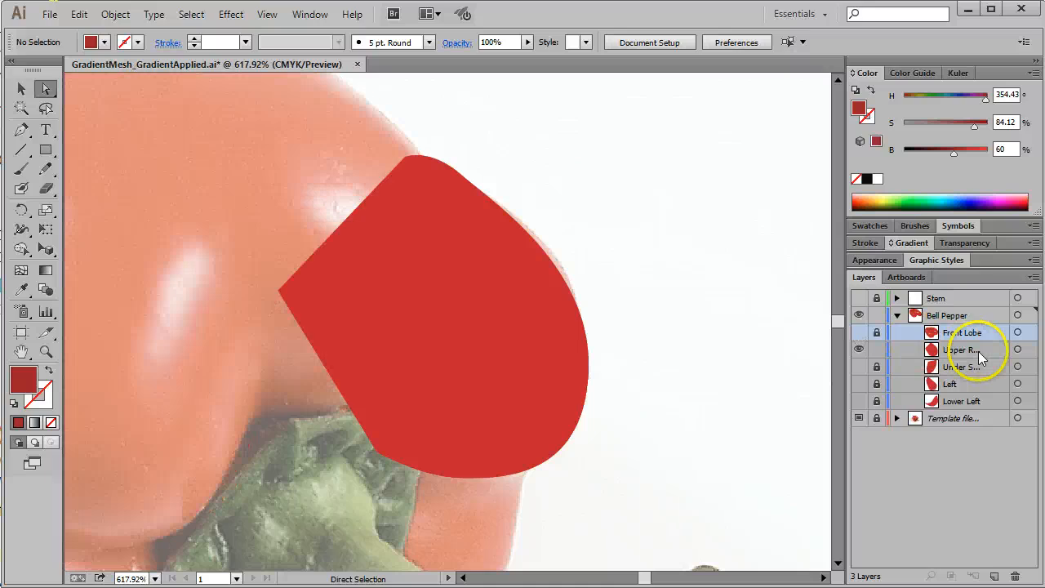
left_click(1017, 350)
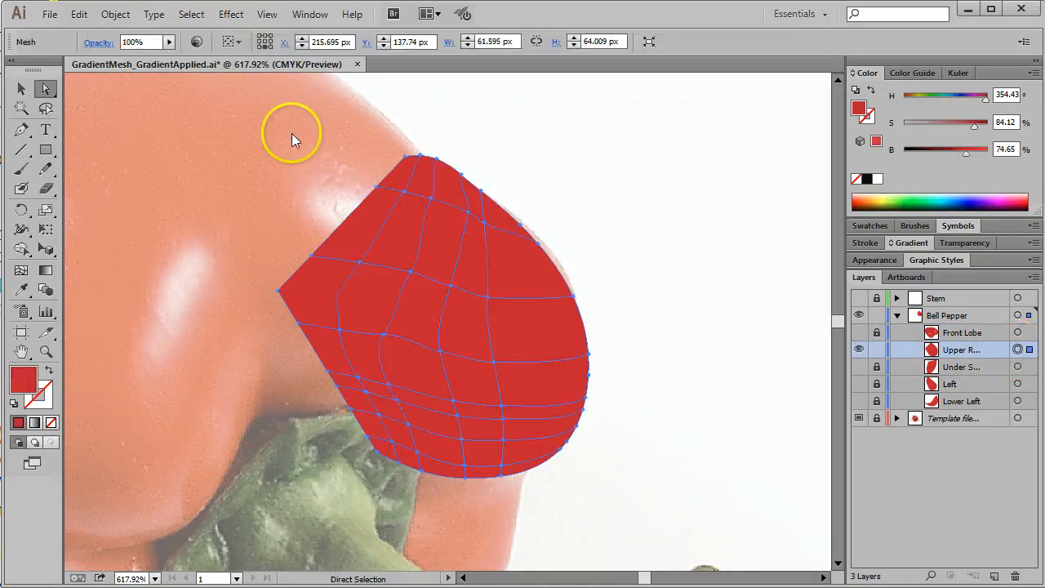
left_click_drag(633, 149, 613, 372)
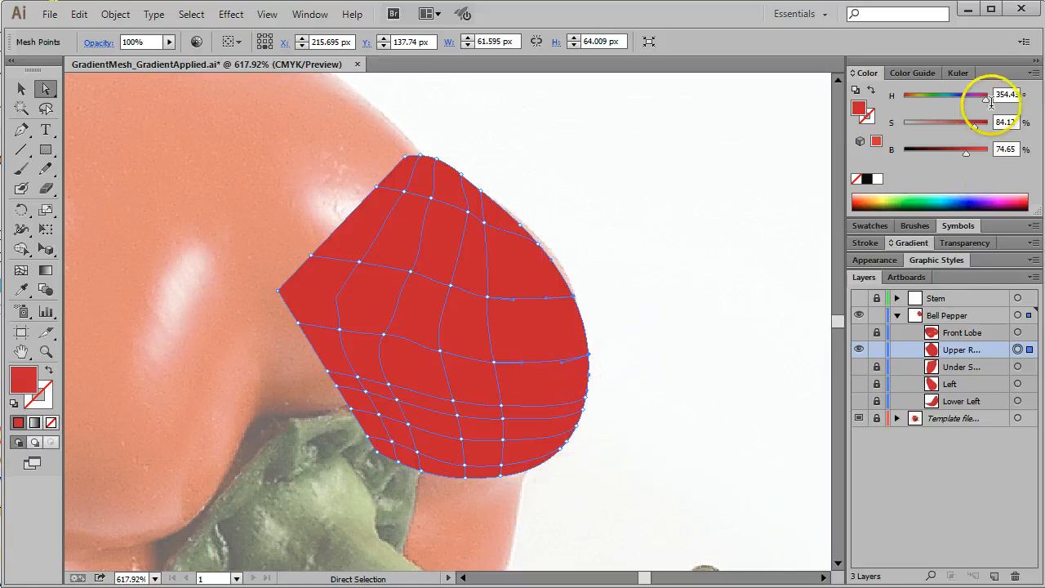
mouse_move(964, 157)
left_mouse_down()
mouse_move(945, 151)
mouse_move(988, 126)
mouse_move(943, 147)
mouse_move(952, 159)
left_mouse_up()
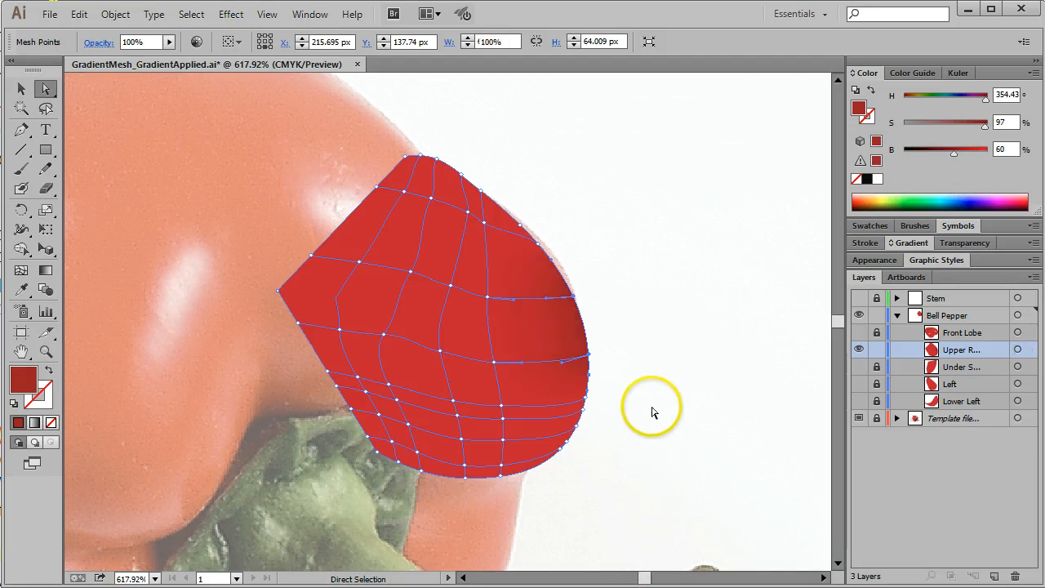
Step: Darken the Upper R... lobe's lower-right edge points to 65% brightness, set its topmost one to 93% saturation and 61% brightness, and deselect
left_click_drag(652, 407, 520, 489)
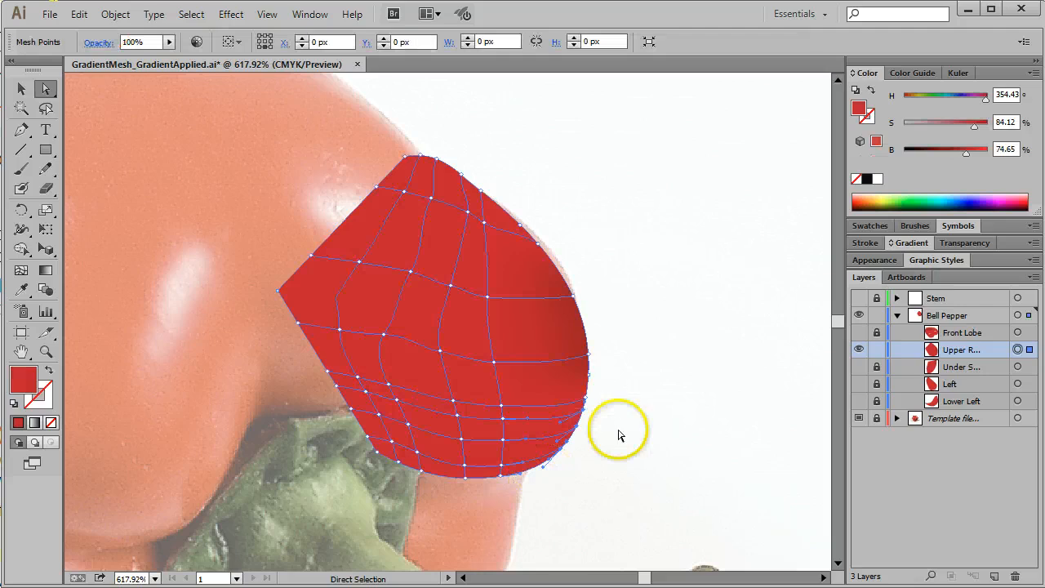
left_click_drag(968, 157, 961, 159)
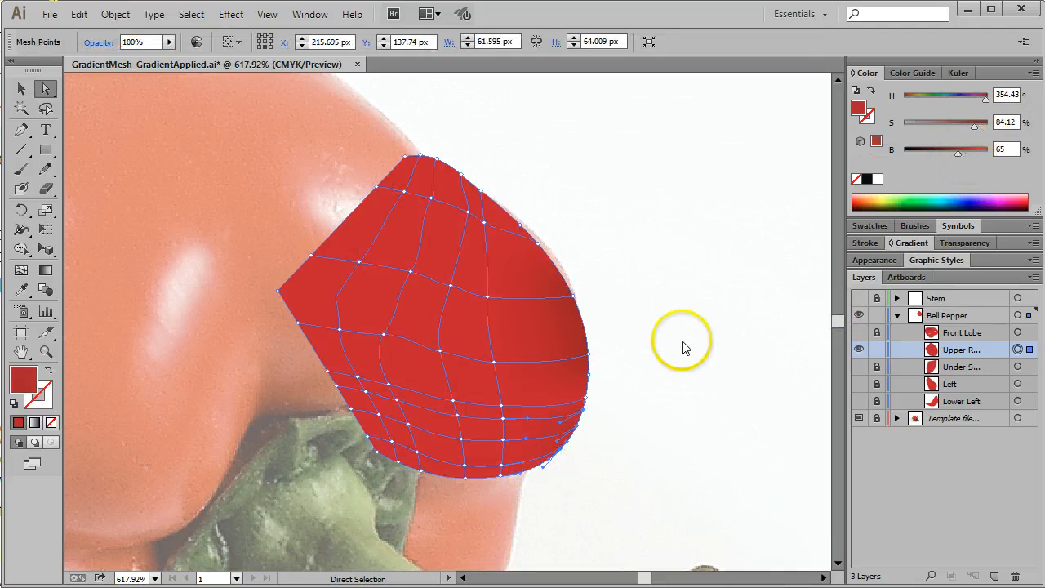
left_click(585, 400)
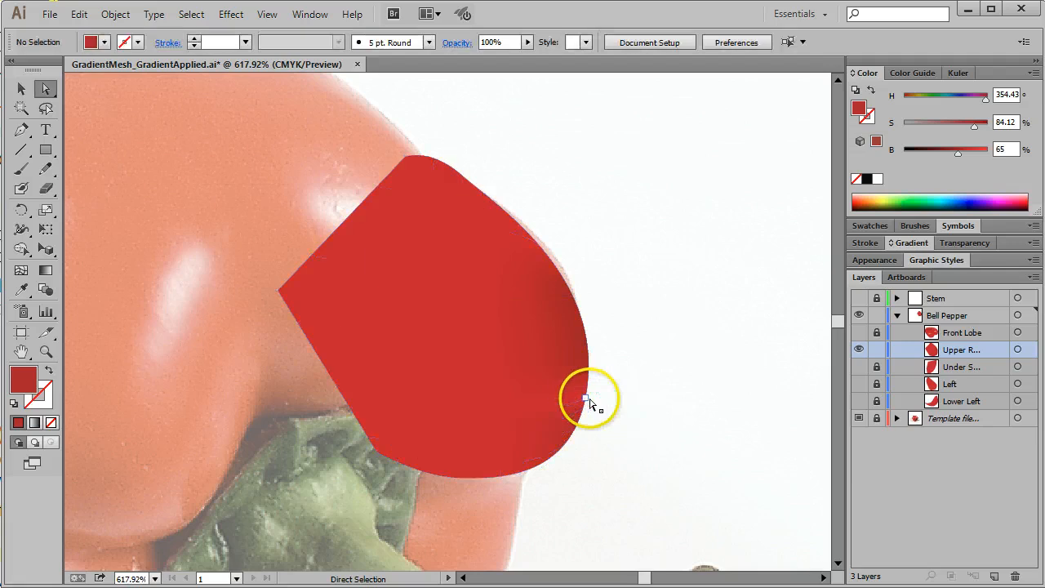
left_click(585, 400)
left_click_drag(967, 154, 981, 122)
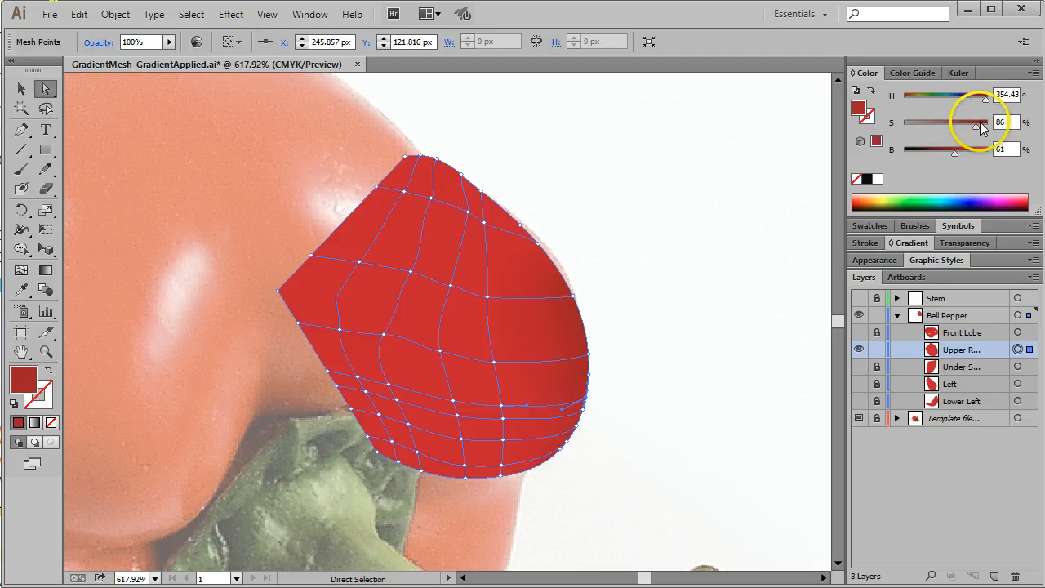
left_click(763, 128)
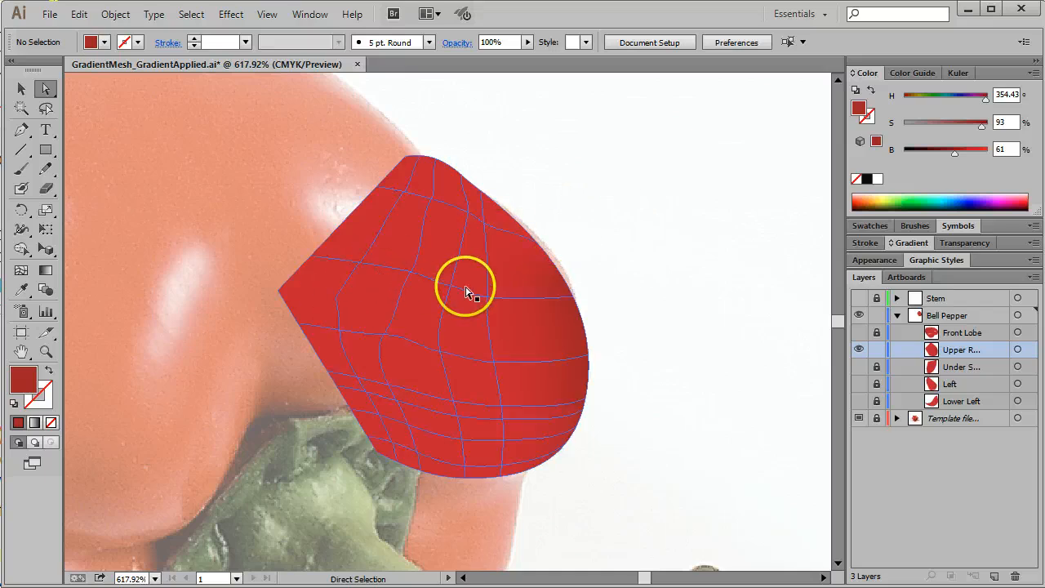
Step: Create a highlight at the interior mesh point near the Upper R... lobe's right edge with 42% saturation and 91% brightness, and deselect it
left_click(494, 363)
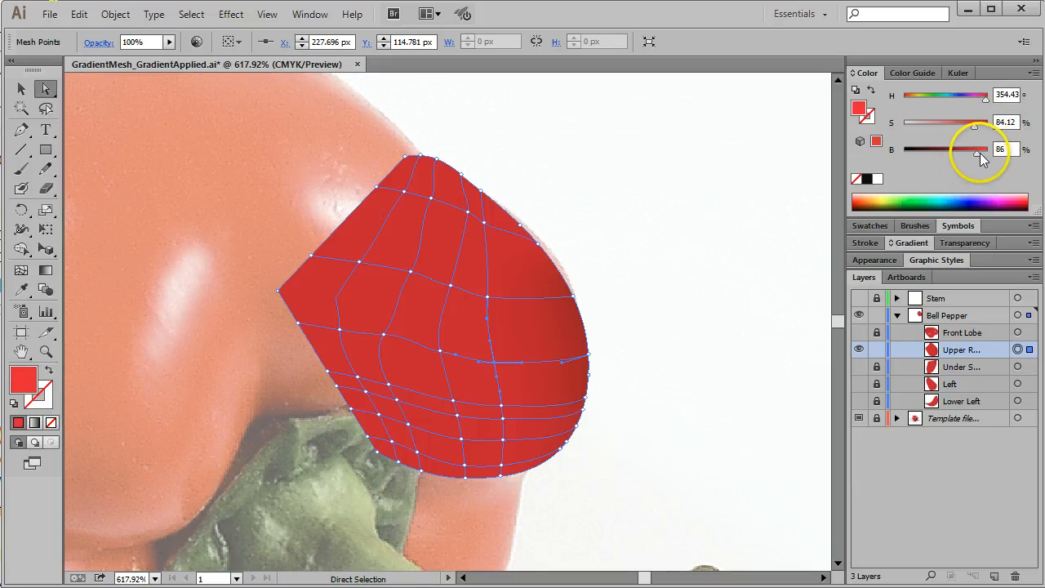
left_click_drag(980, 152, 938, 124)
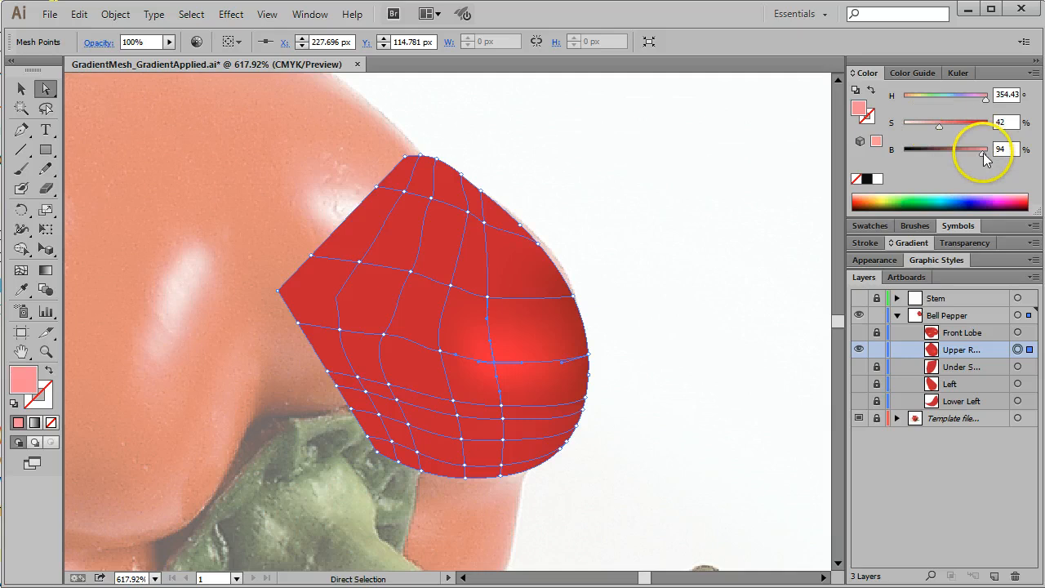
left_click_drag(983, 152, 979, 154)
left_click(619, 158)
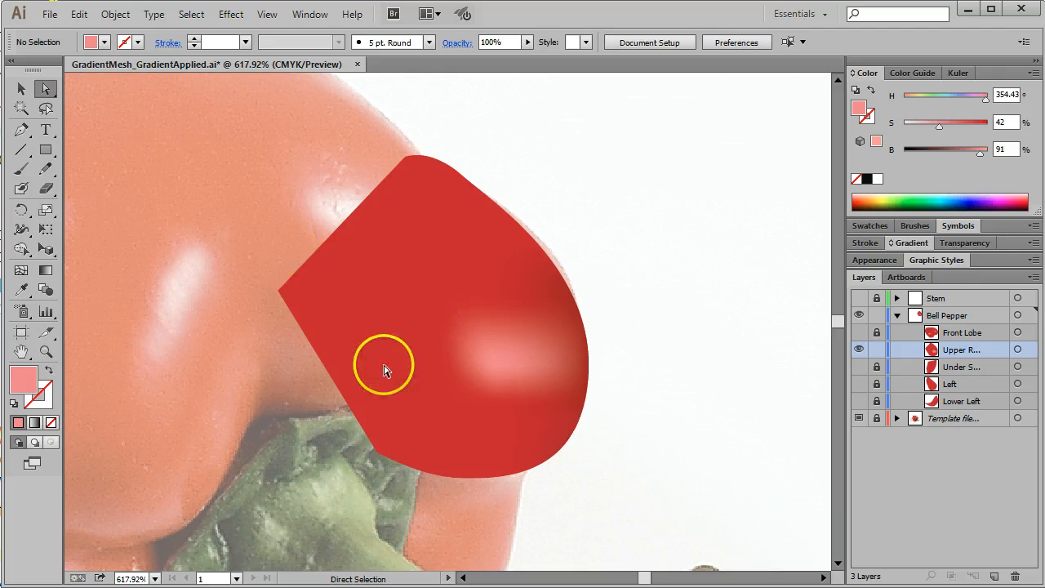
Step: Show and unlock the Front Lobe, and select its mesh
left_click(460, 436)
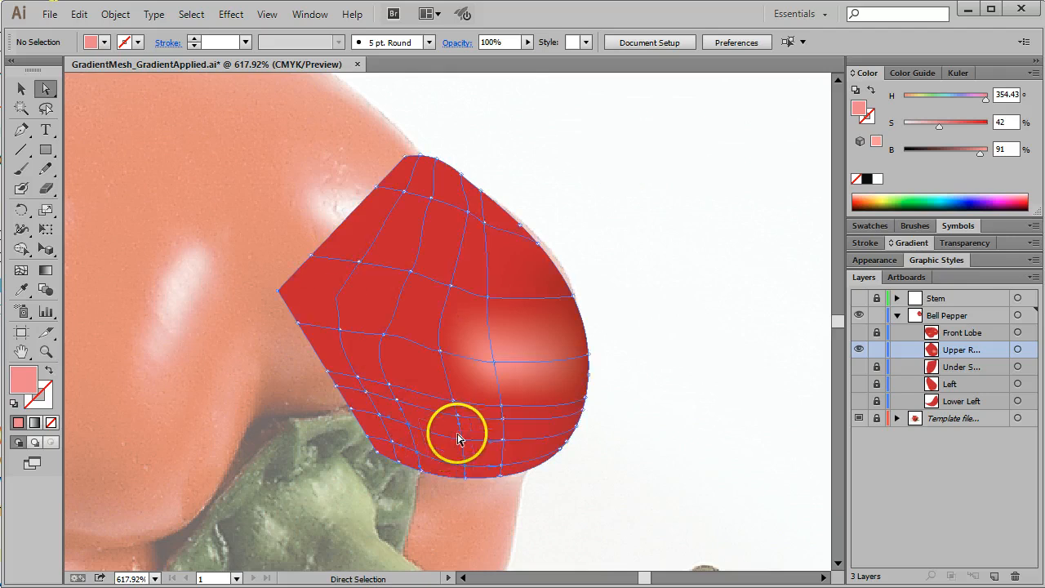
left_click(859, 334)
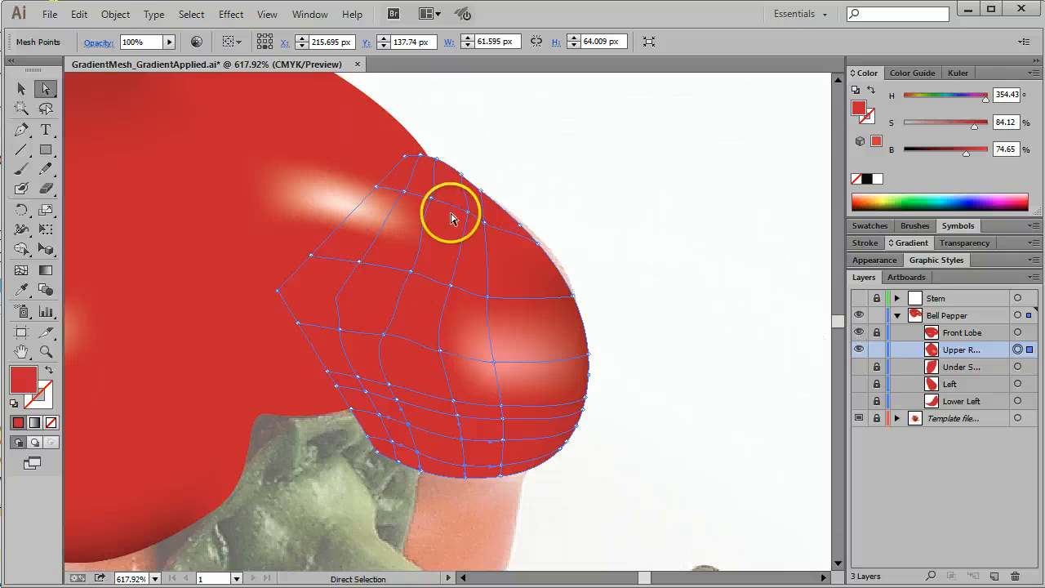
left_click(1019, 333)
left_click(877, 333)
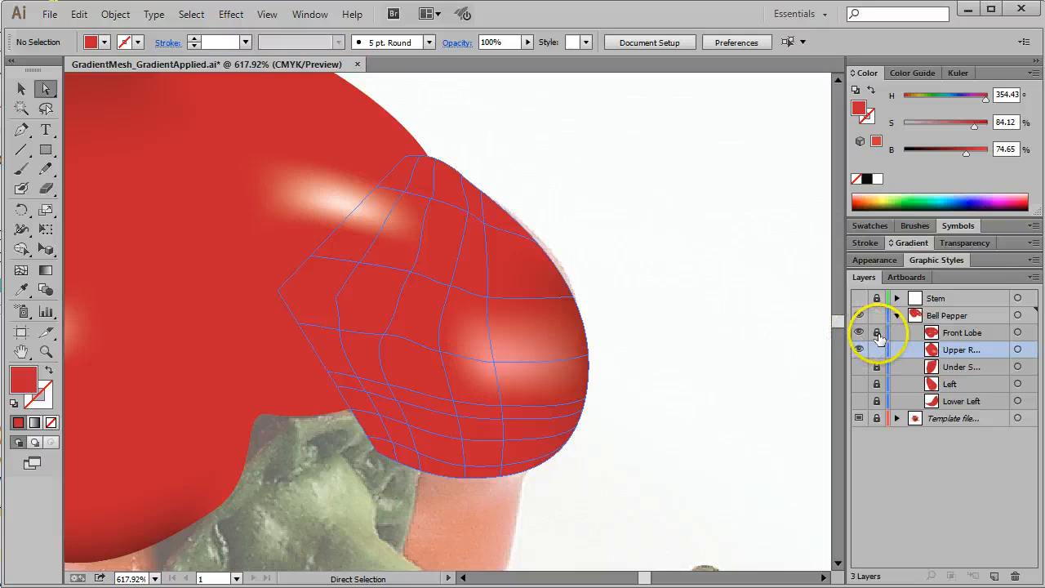
left_click(1019, 333)
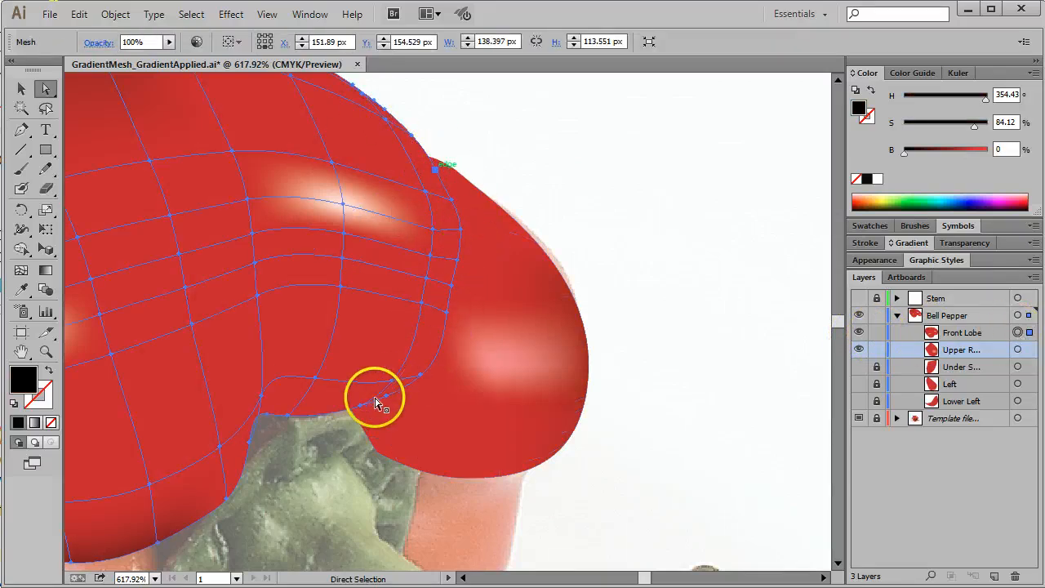
Step: Lock the Upper R... lobe and select the mesh points along the Front Lobe's right edge down to its lower-right curve
left_click(877, 349)
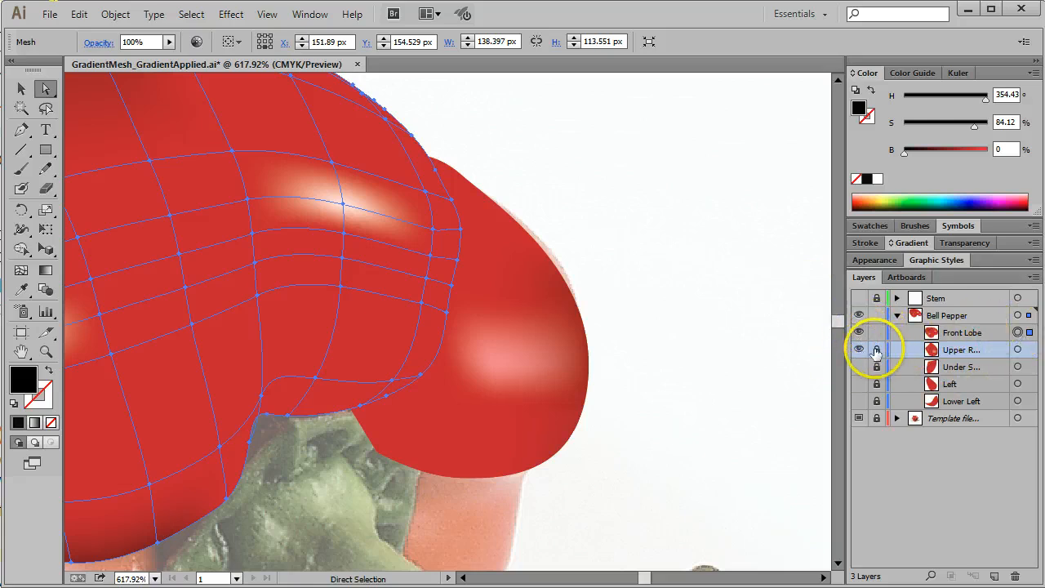
left_click(984, 340)
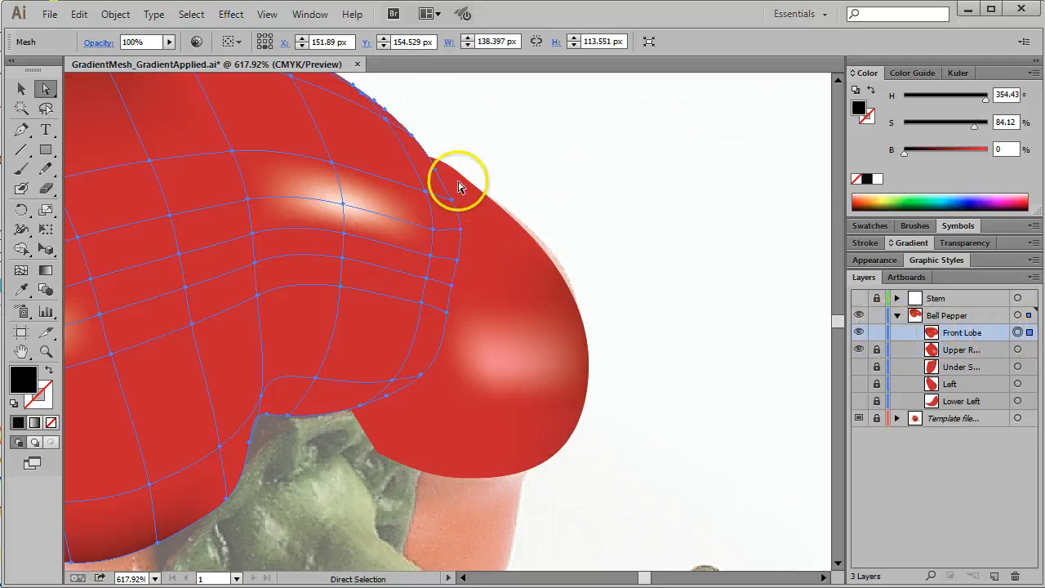
left_click_drag(513, 142, 432, 188)
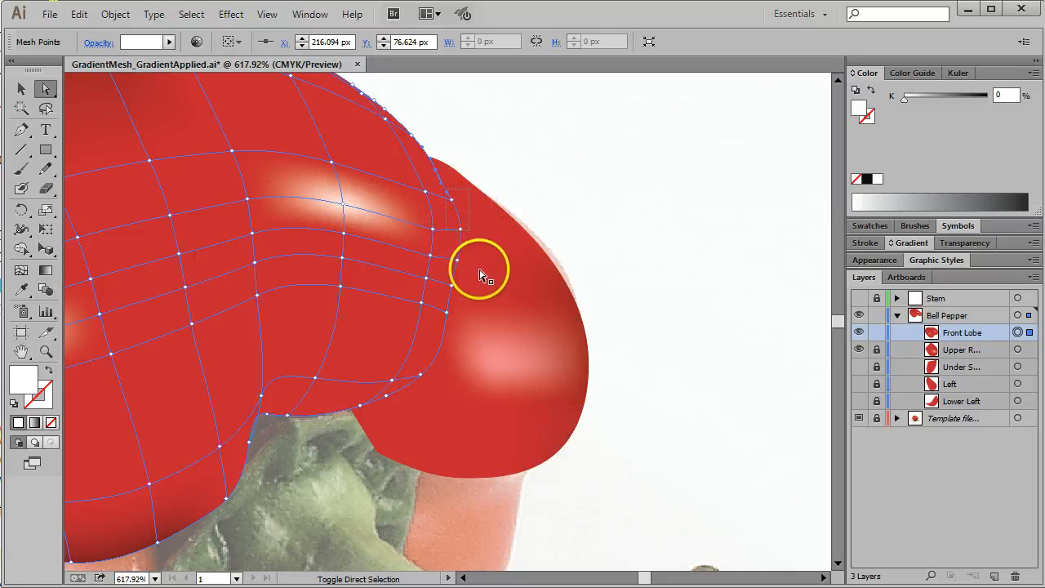
left_click(451, 198)
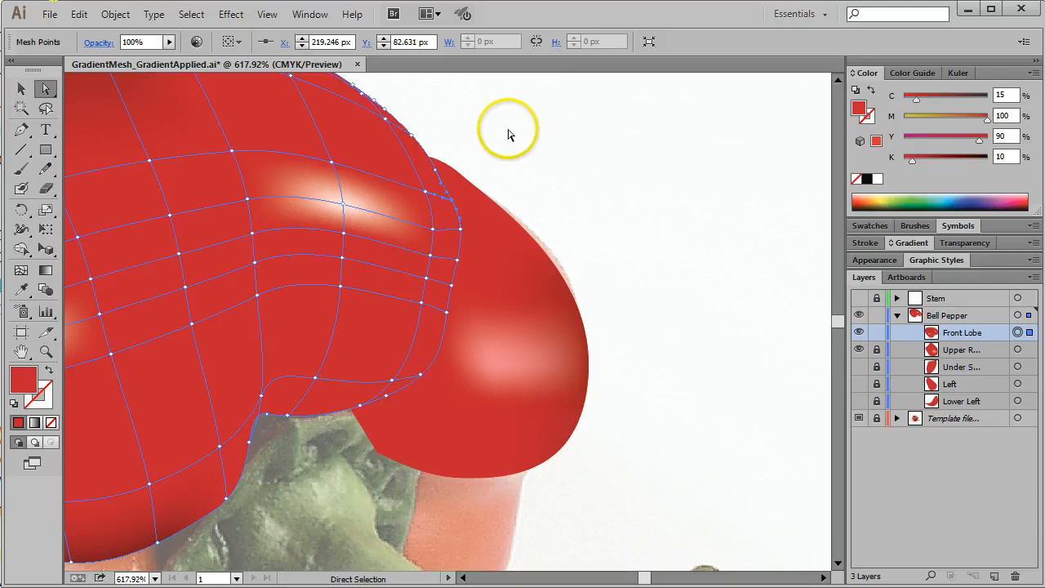
left_click_drag(482, 124, 441, 367)
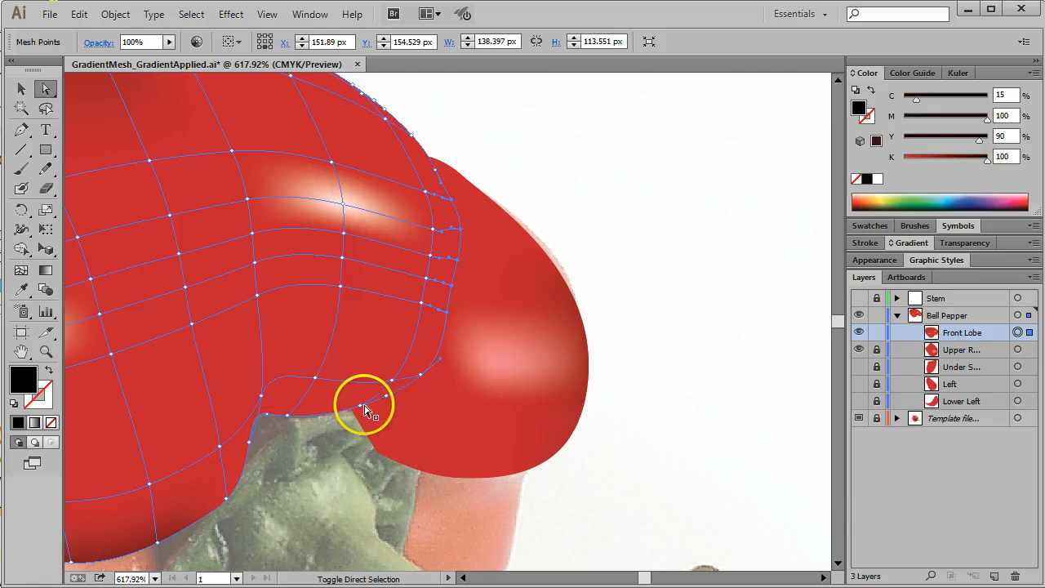
Step: Using the HSB colour model, darken the Front Lobe's selected right-edge points to 93% saturation and 53% brightness, and deselect the mesh
left_click(1035, 72)
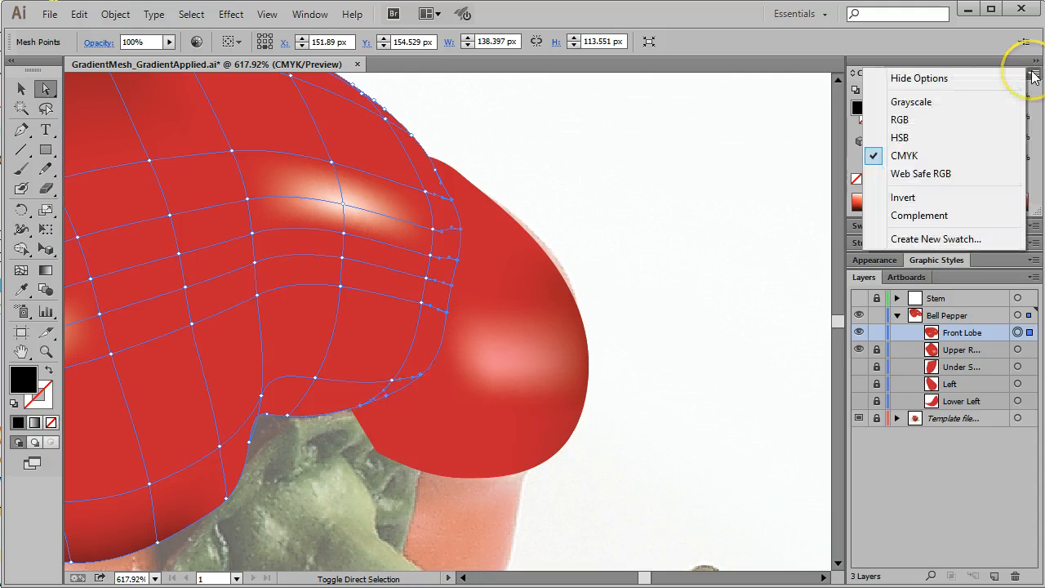
left_click(903, 136)
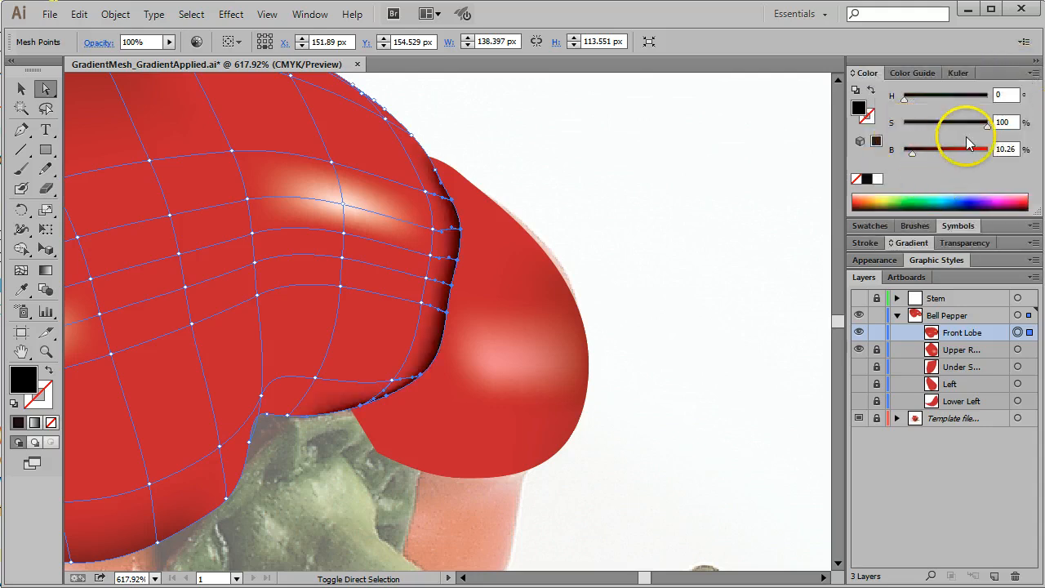
left_click_drag(989, 130, 956, 123)
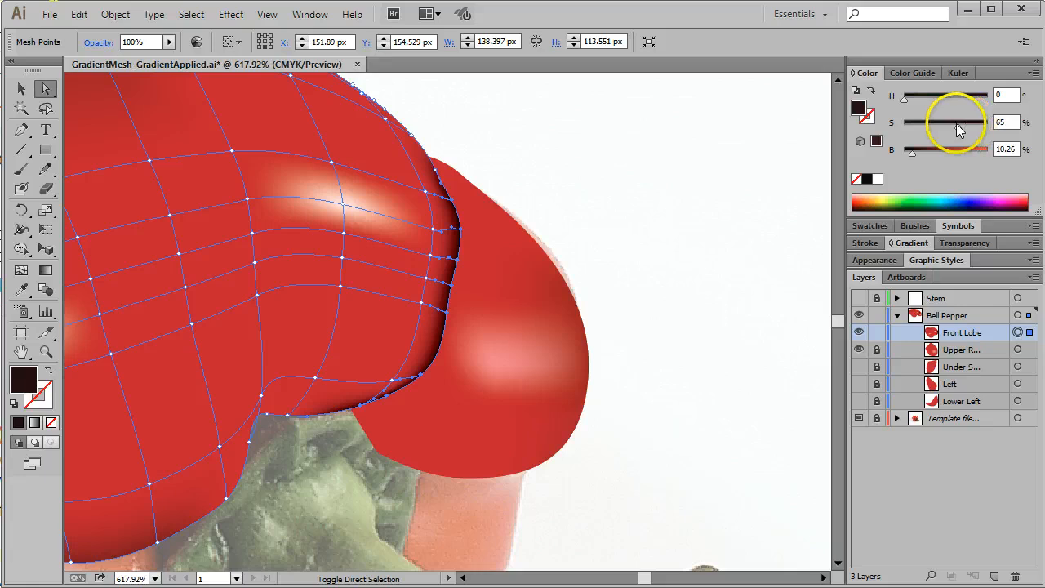
left_click_drag(913, 154, 972, 154)
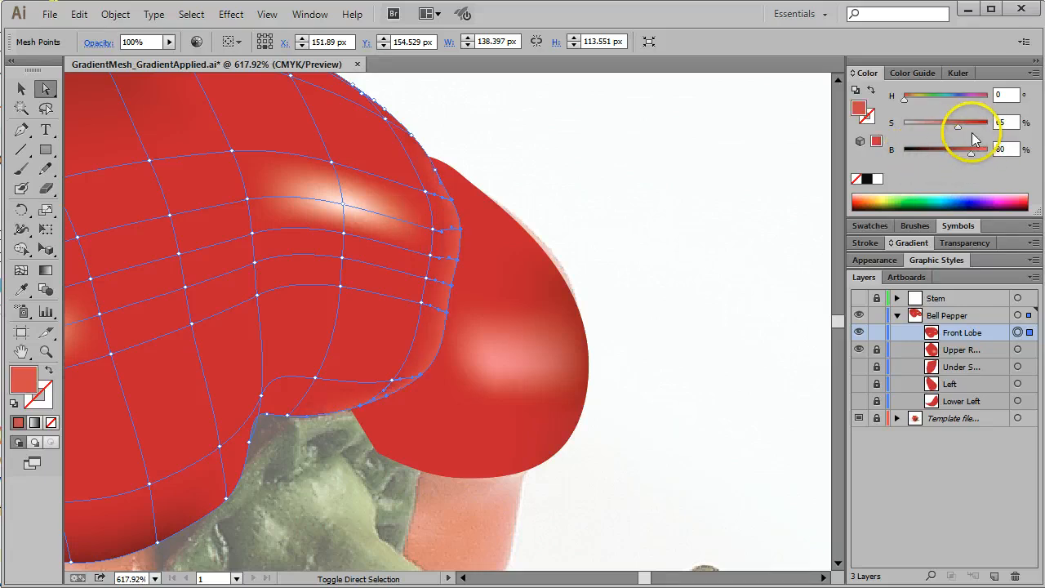
left_click_drag(961, 127, 959, 154)
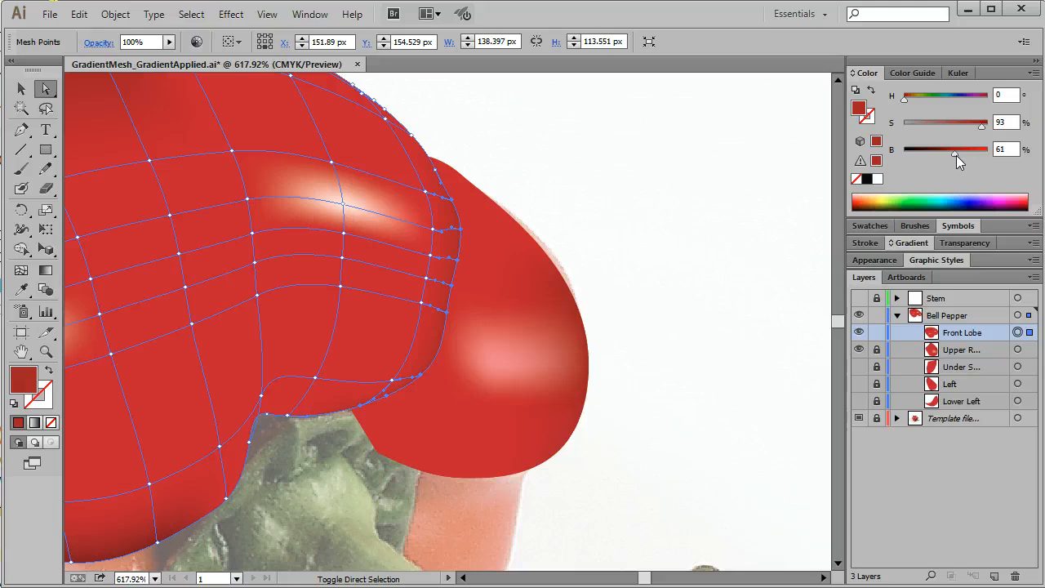
left_click_drag(956, 155, 953, 155)
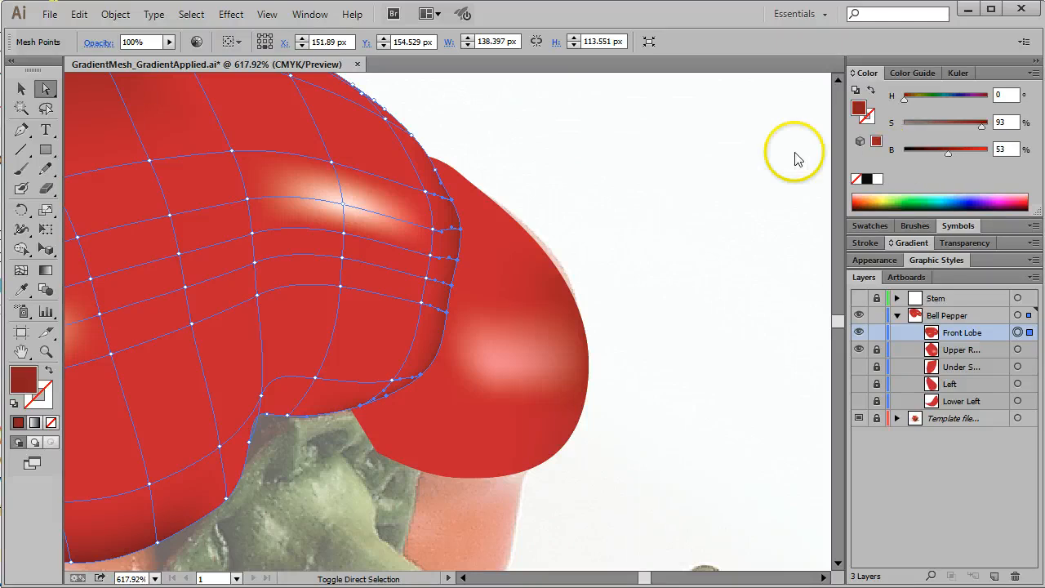
left_click(765, 159)
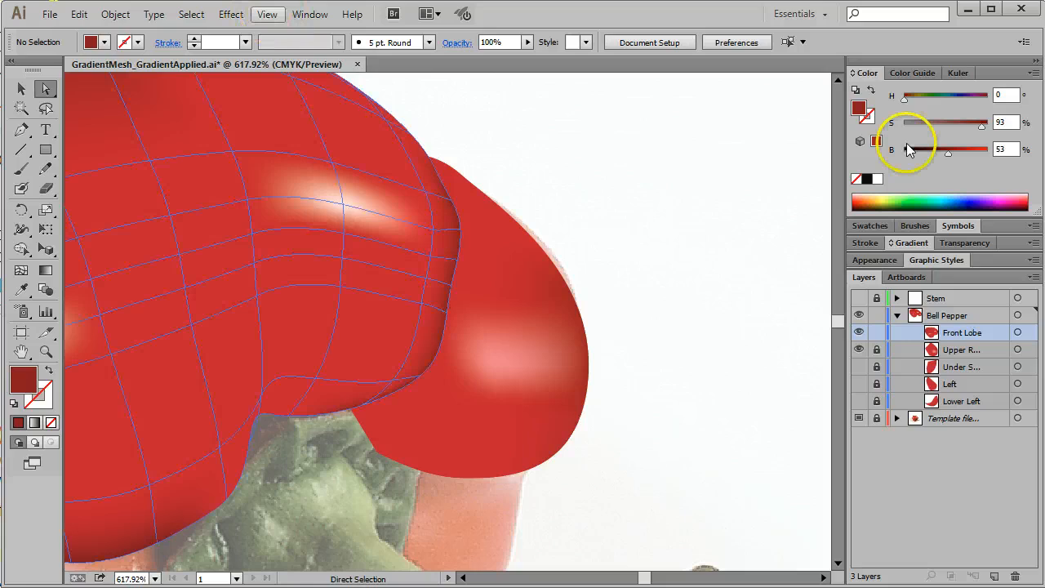
key("ctrl+0")
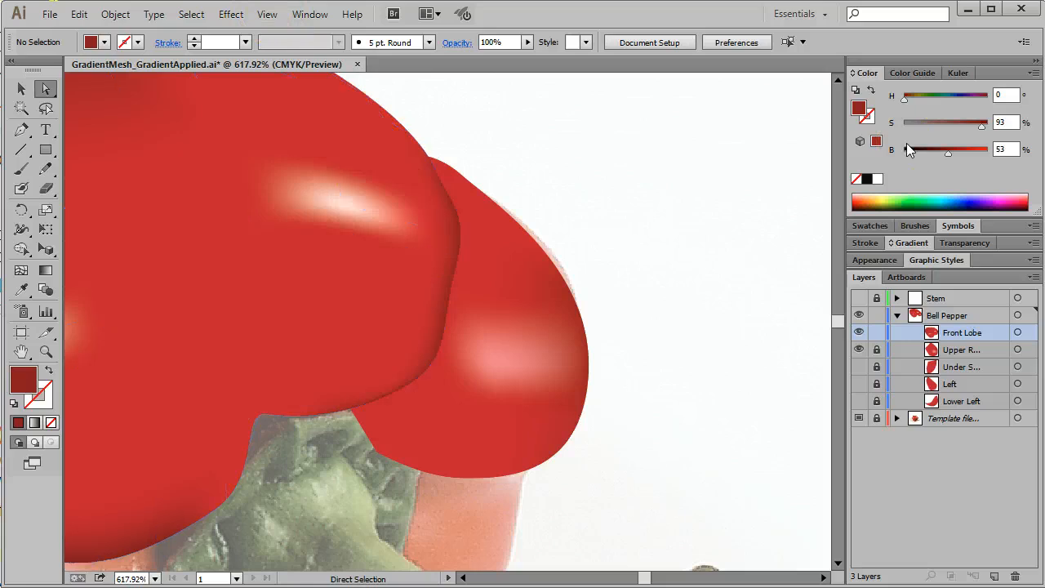